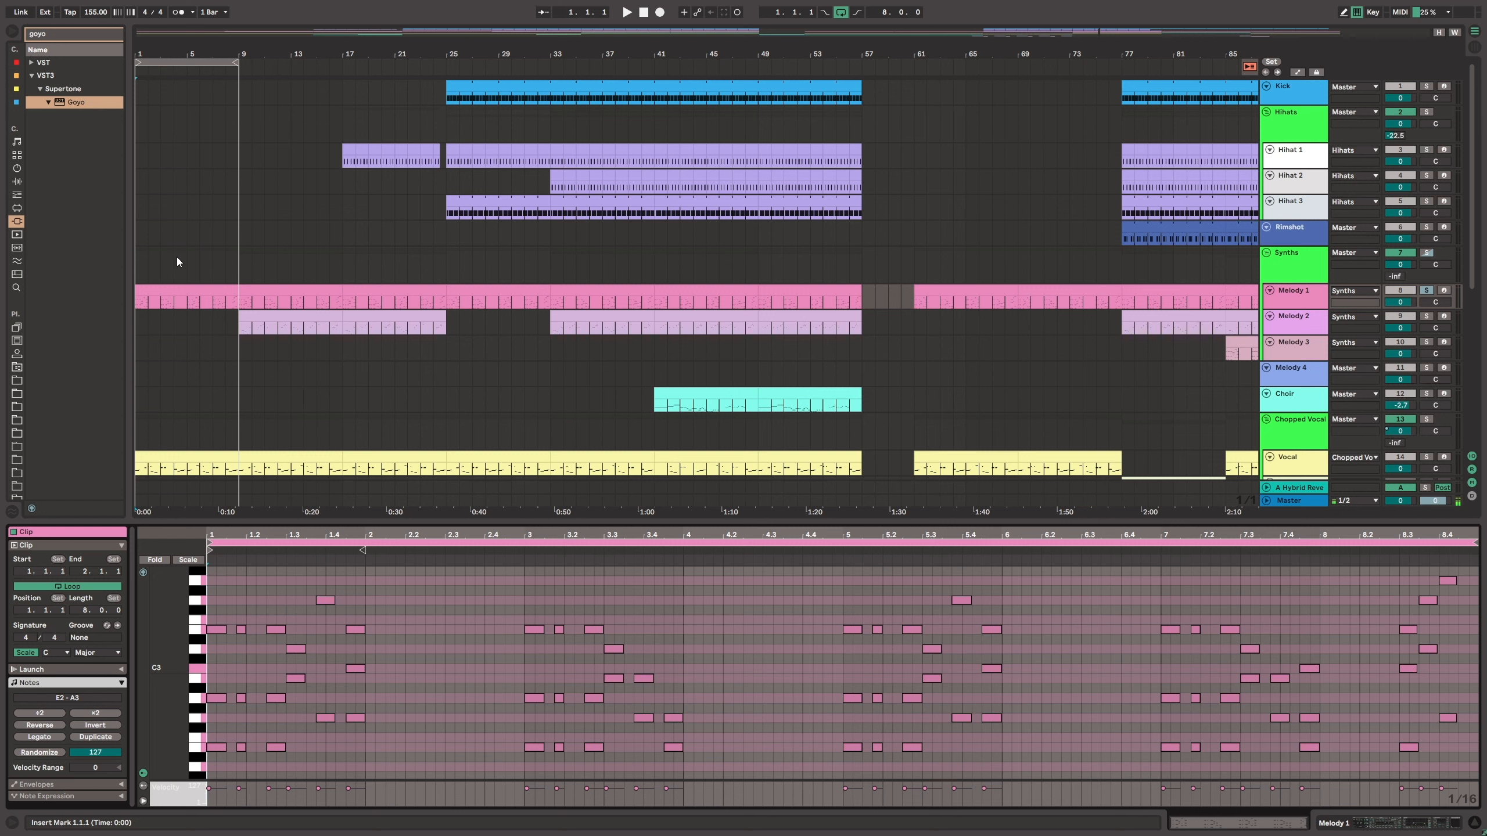
# Step: Play the soloed Melody 1 clip from bar 1, then select notes of its opening chord and the chords at 1.4.3 and 7.4.3
pyautogui.click(182, 288)
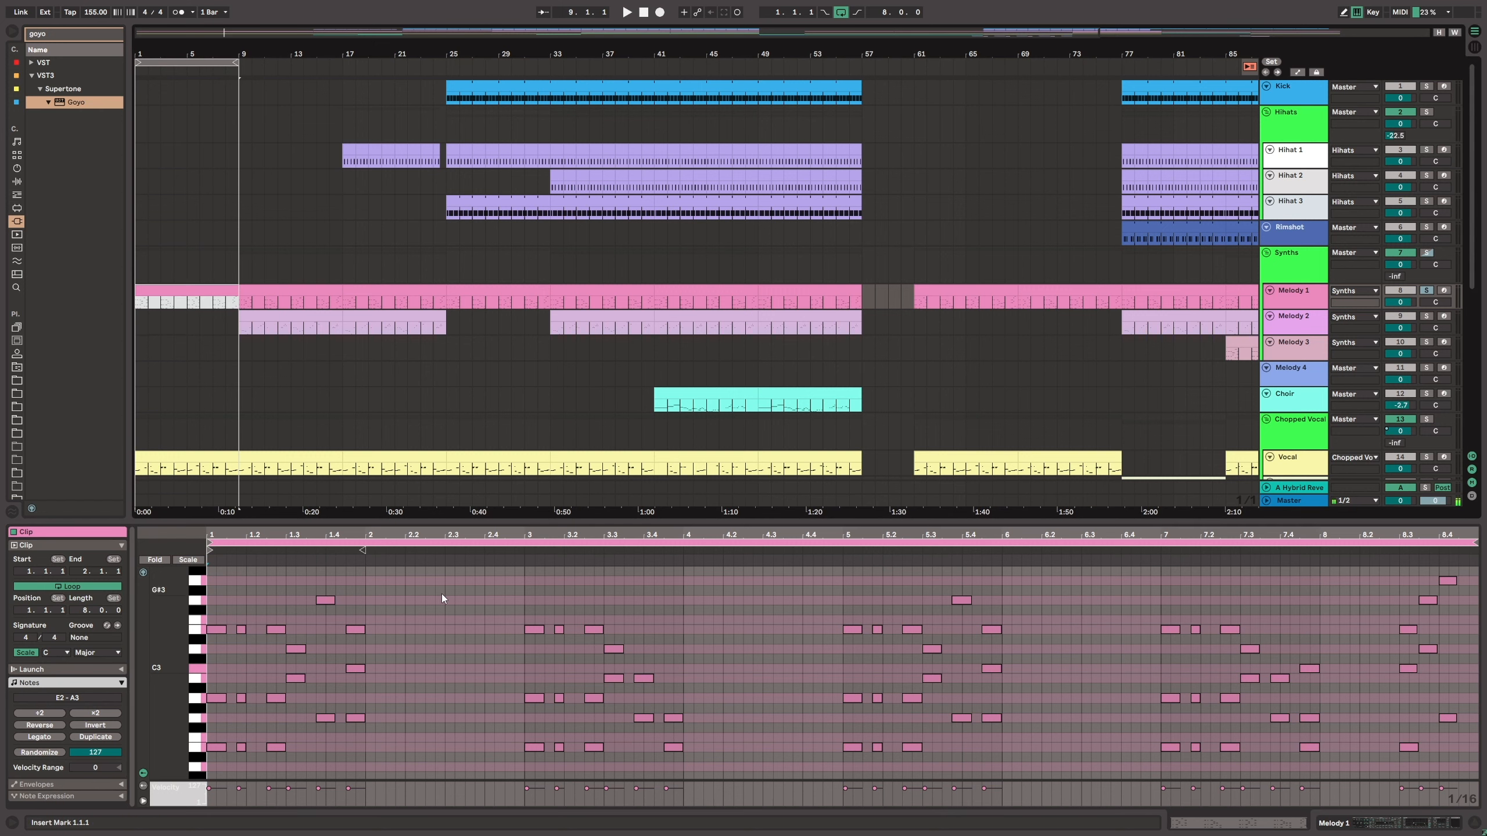
pyautogui.press('space')
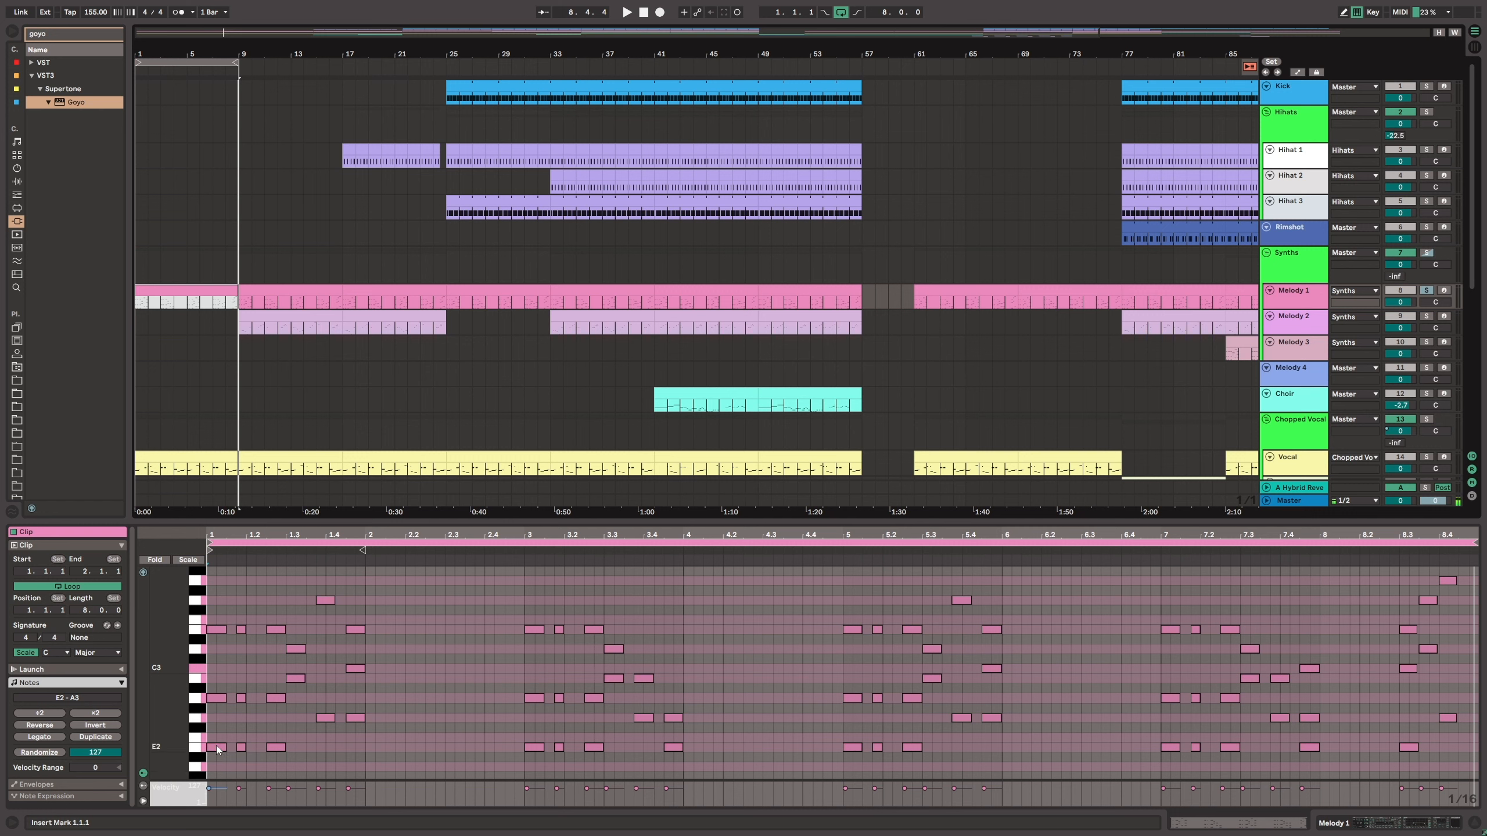
pyautogui.click(217, 699)
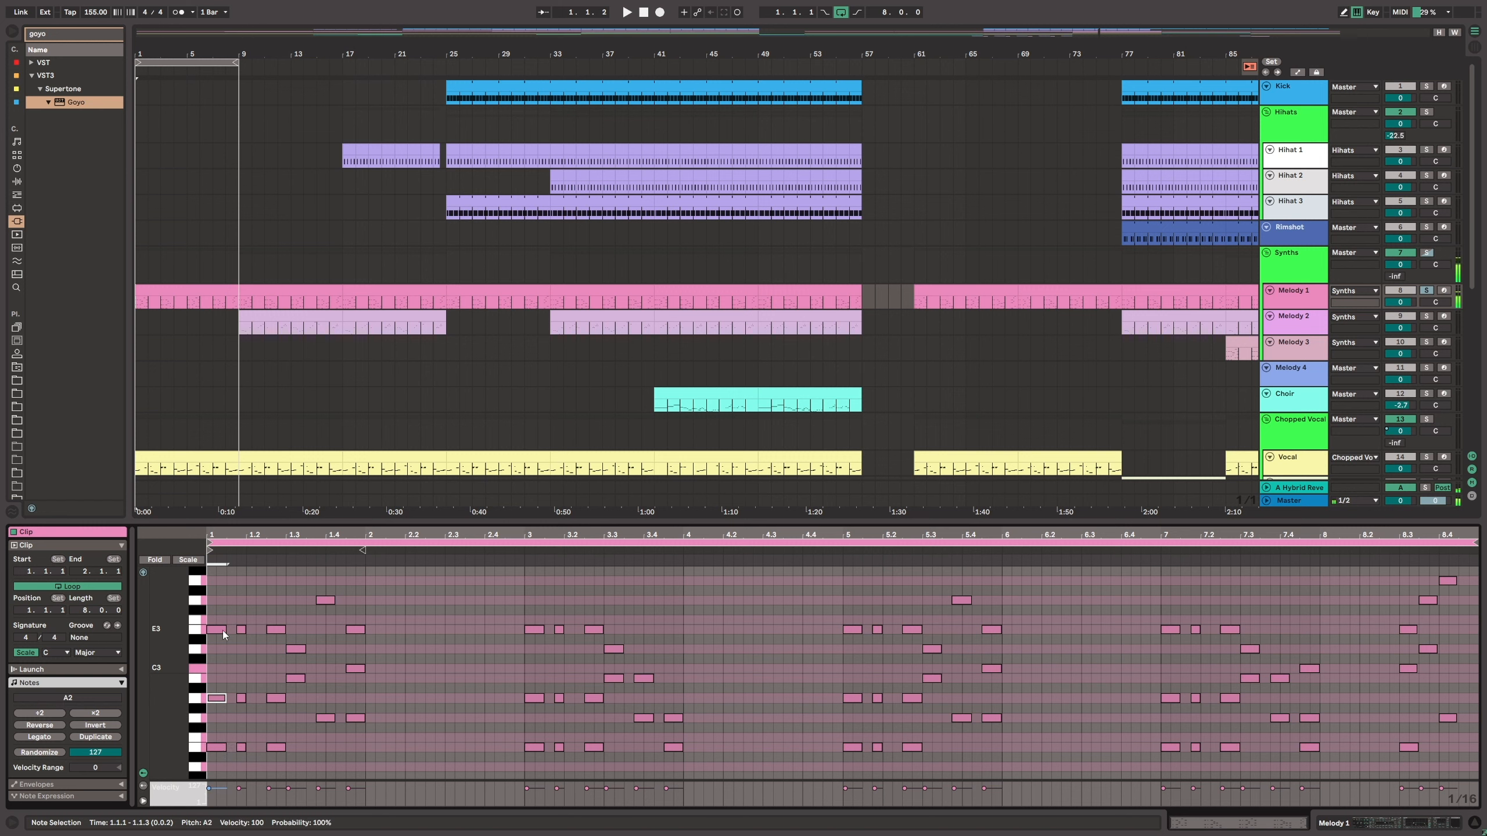
pyautogui.click(216, 630)
pyautogui.moveTo(404, 602); pyautogui.dragTo(376, 656)
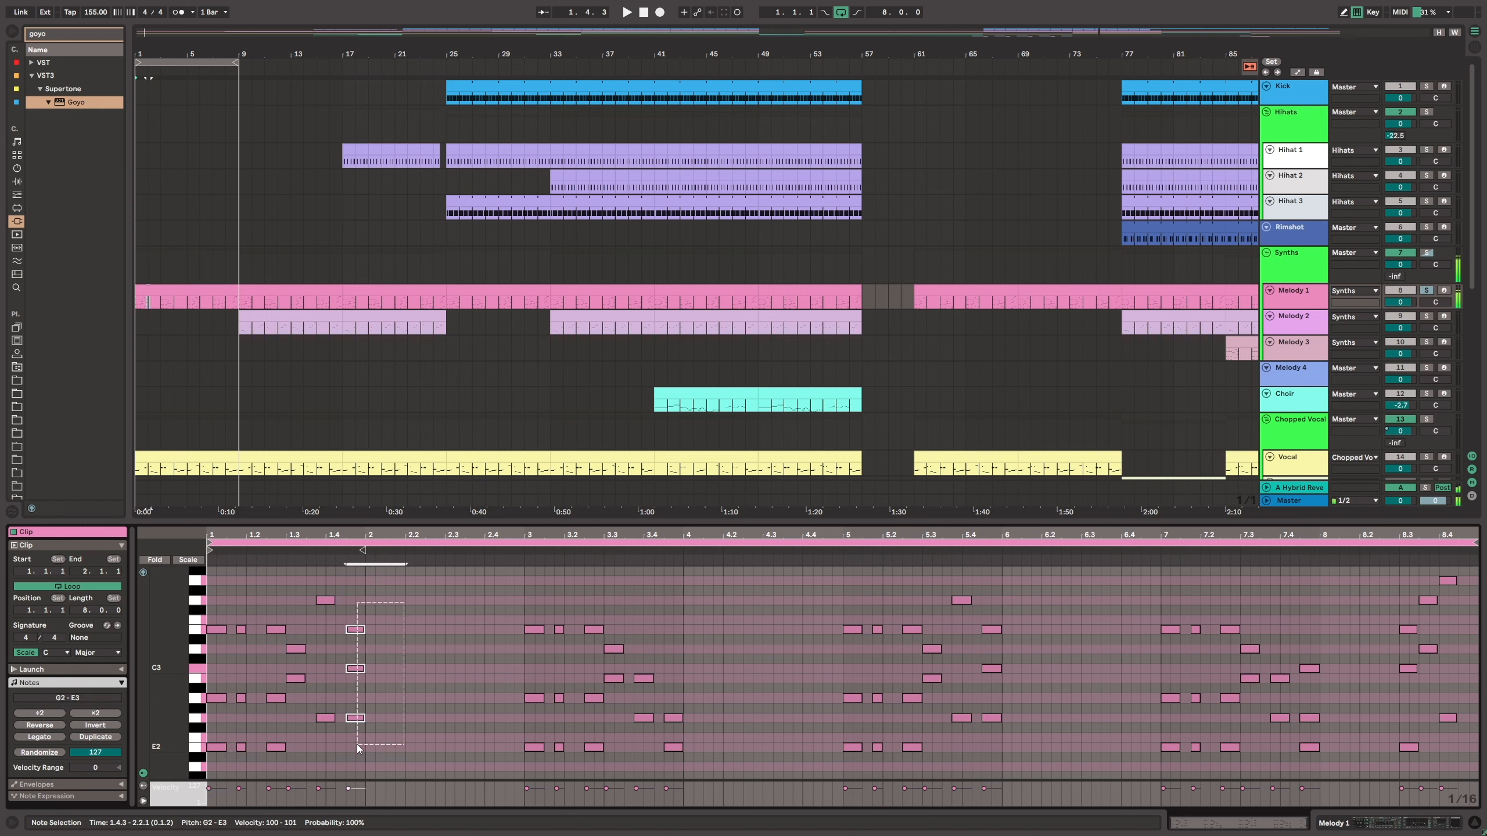
pyautogui.moveTo(1340, 633); pyautogui.dragTo(1316, 782)
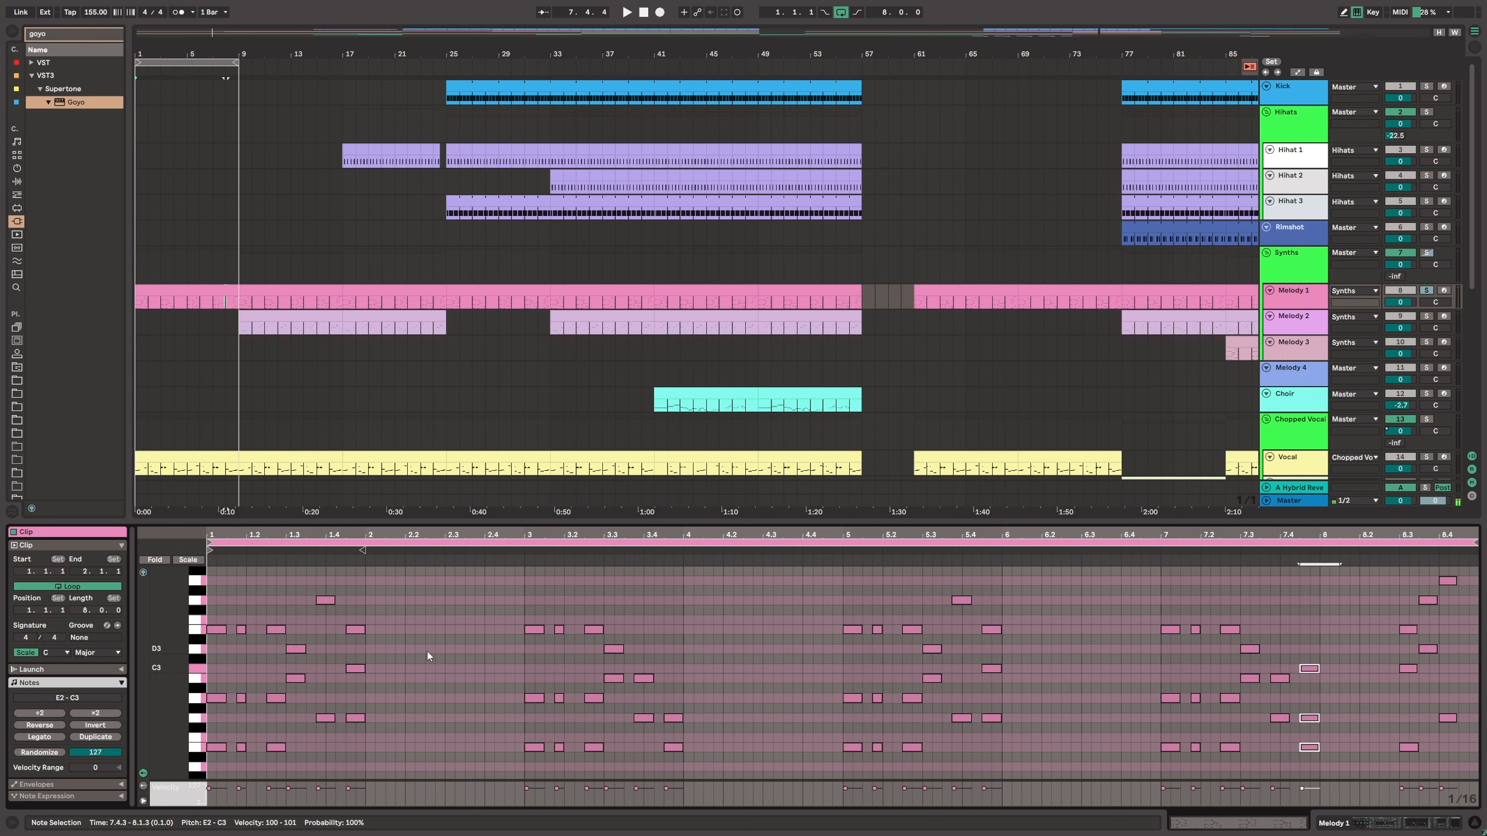
# Step: Show the Melody 1 track's device chain and play the melody through it over the bars 1–9 loop
pyautogui.click(1430, 822)
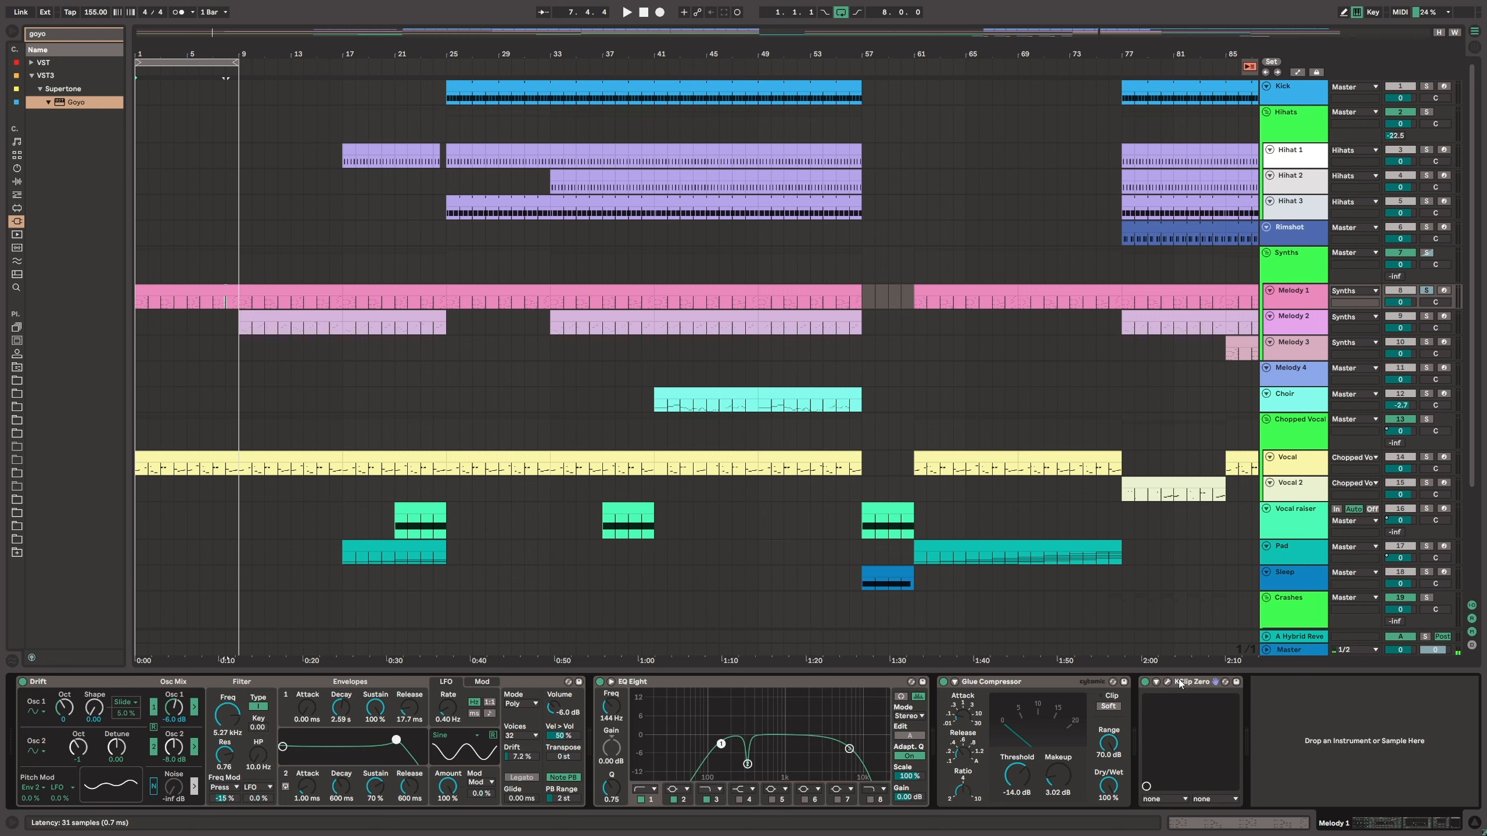
pyautogui.press('space')
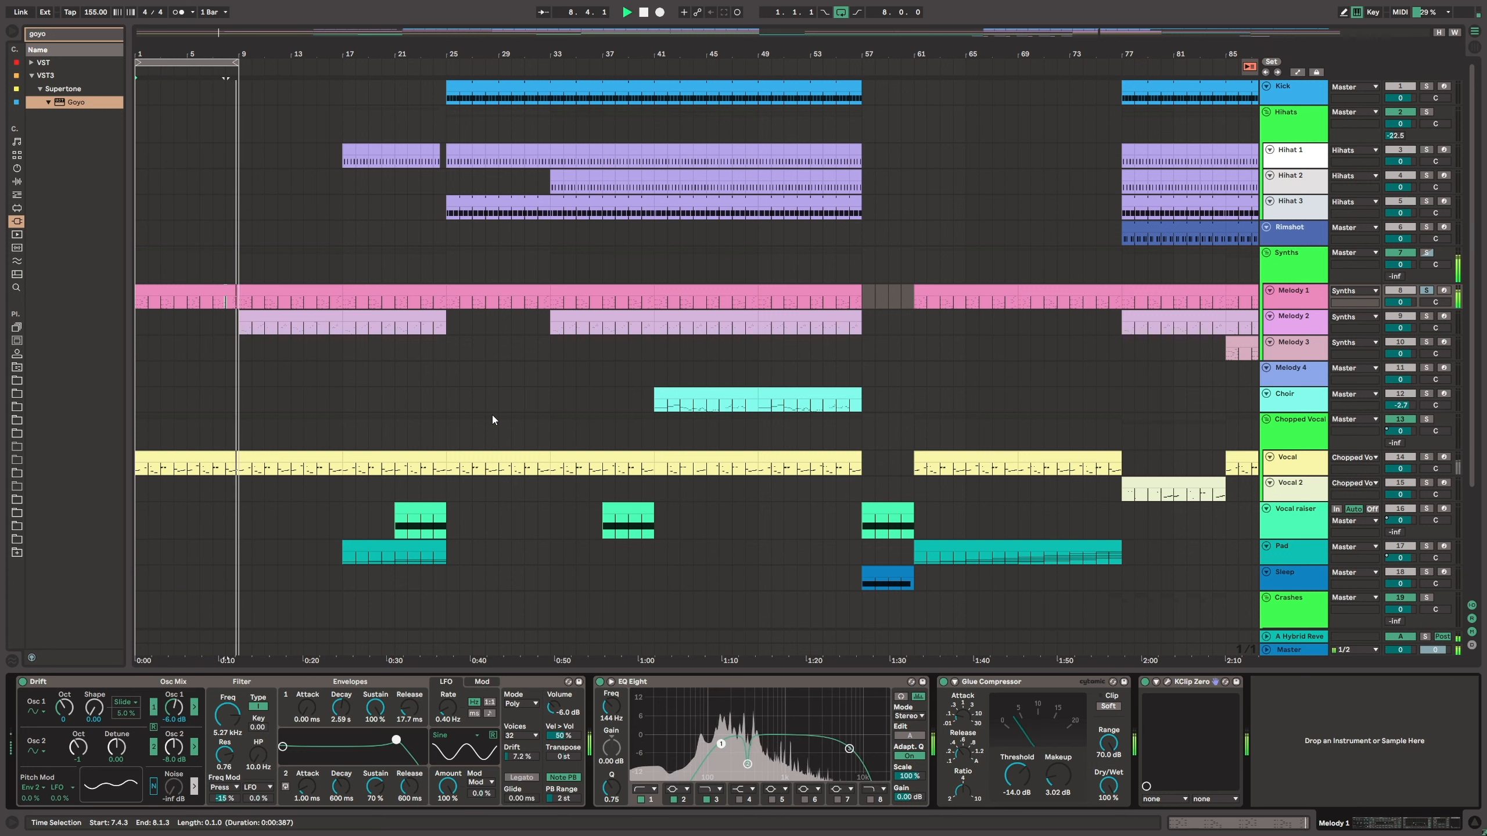
pyautogui.press('space')
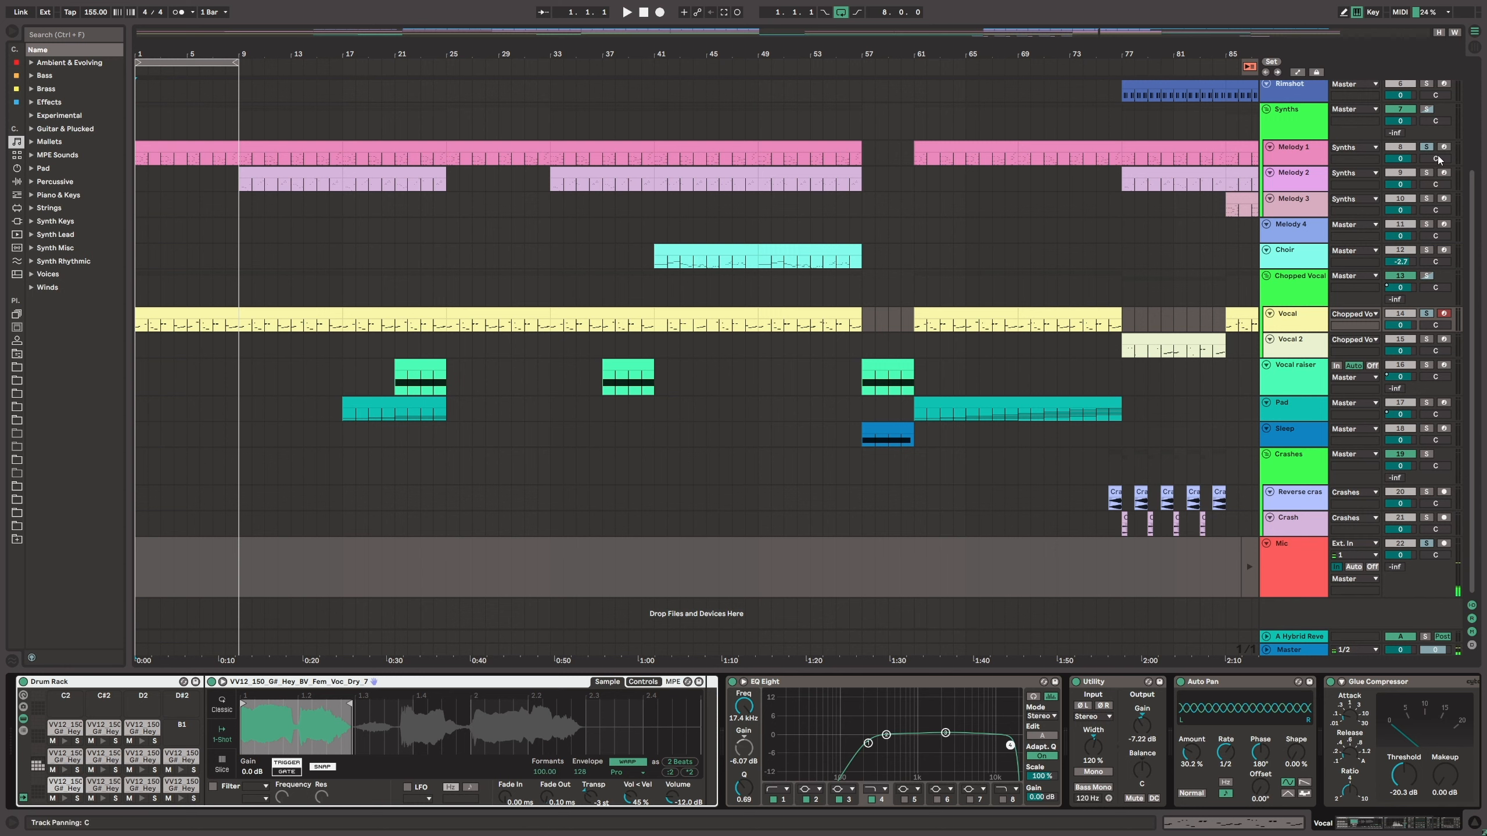
# Step: Open the Vocal track's first clip in the note editor and play its chopped vocal pattern soloed
pyautogui.doubleClick(181, 320)
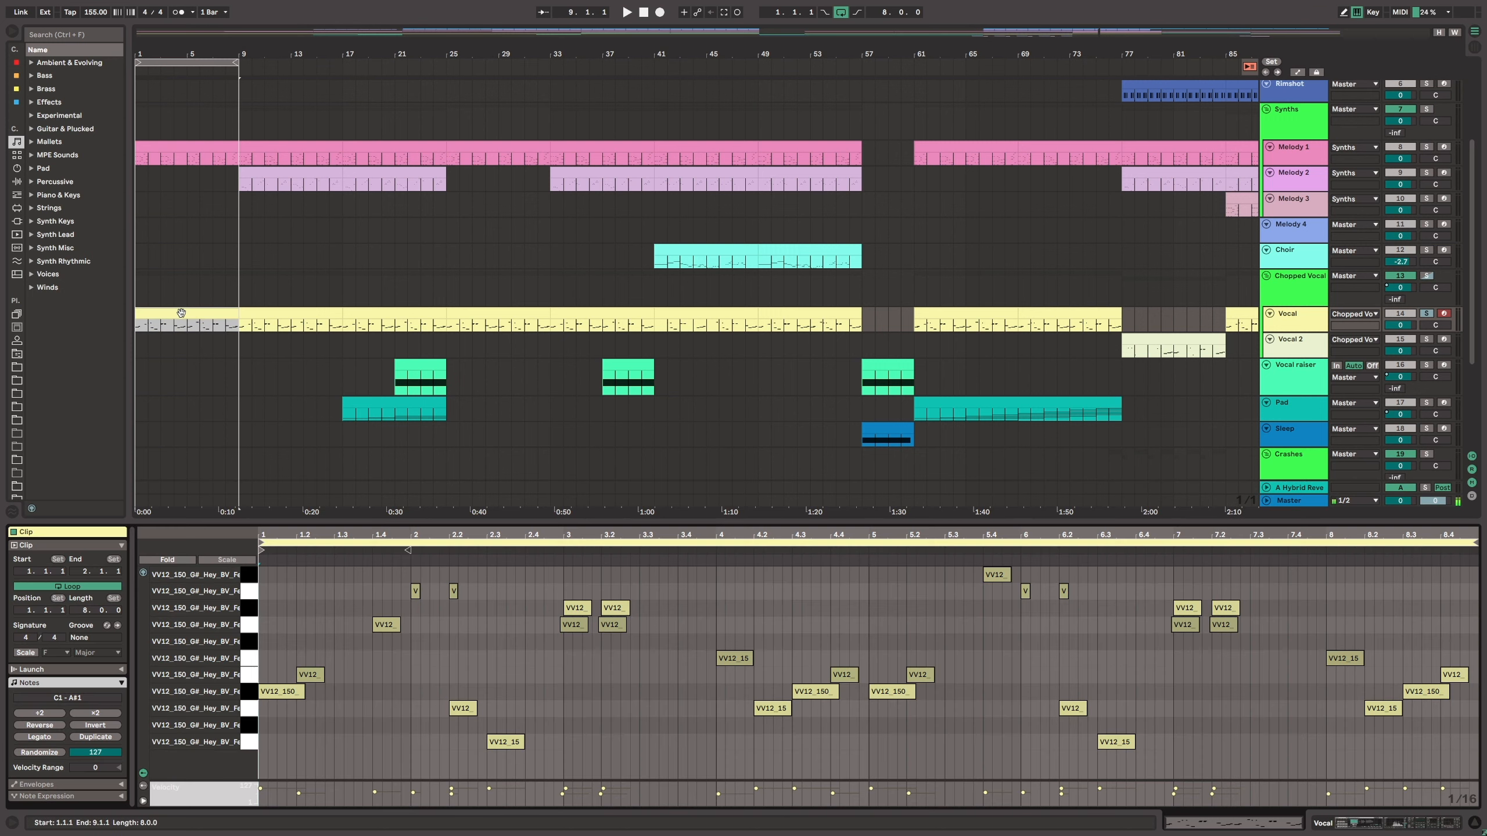
pyautogui.press('space')
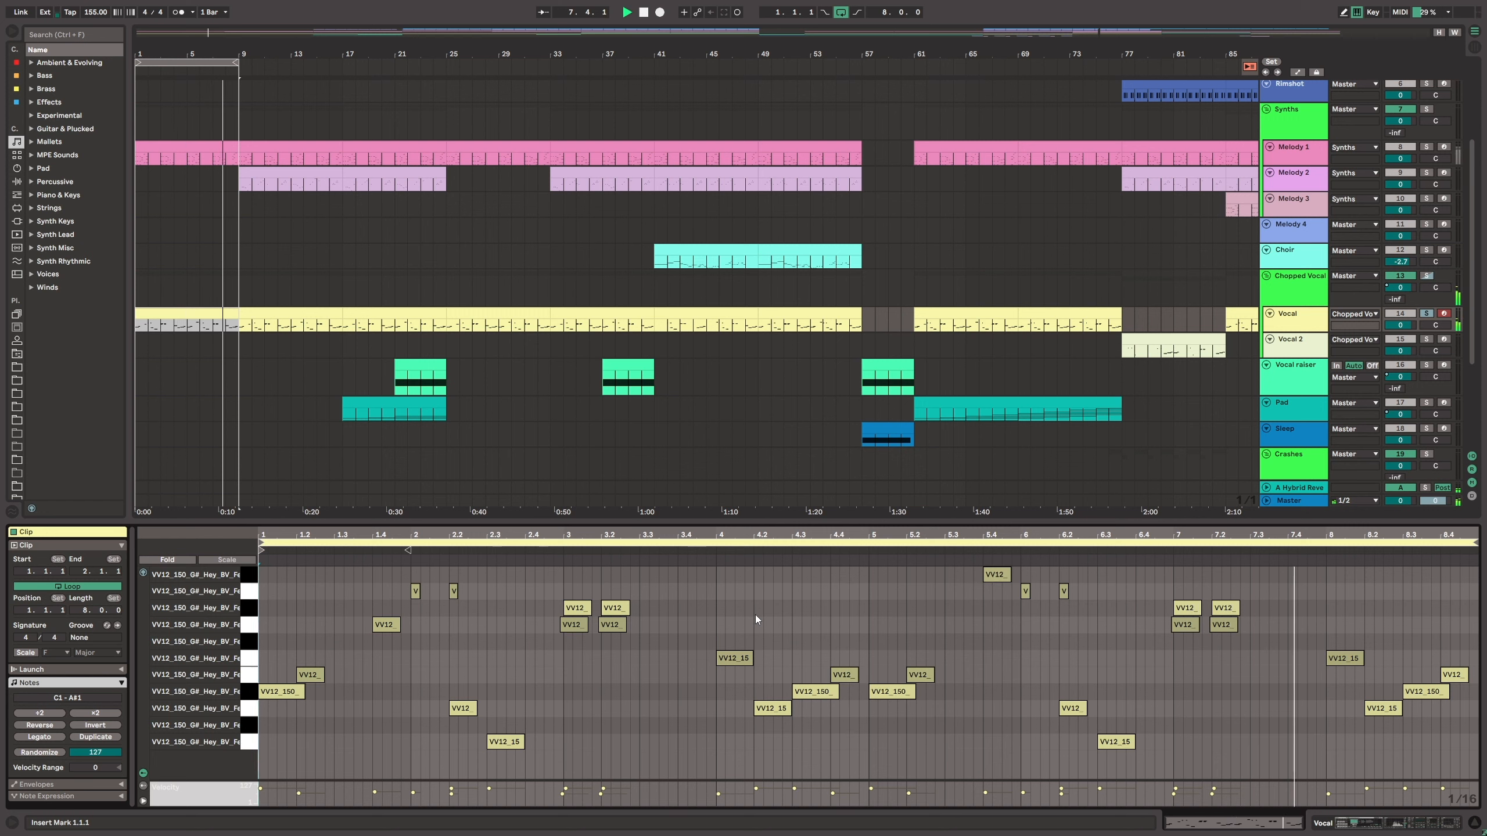
pyautogui.press('space')
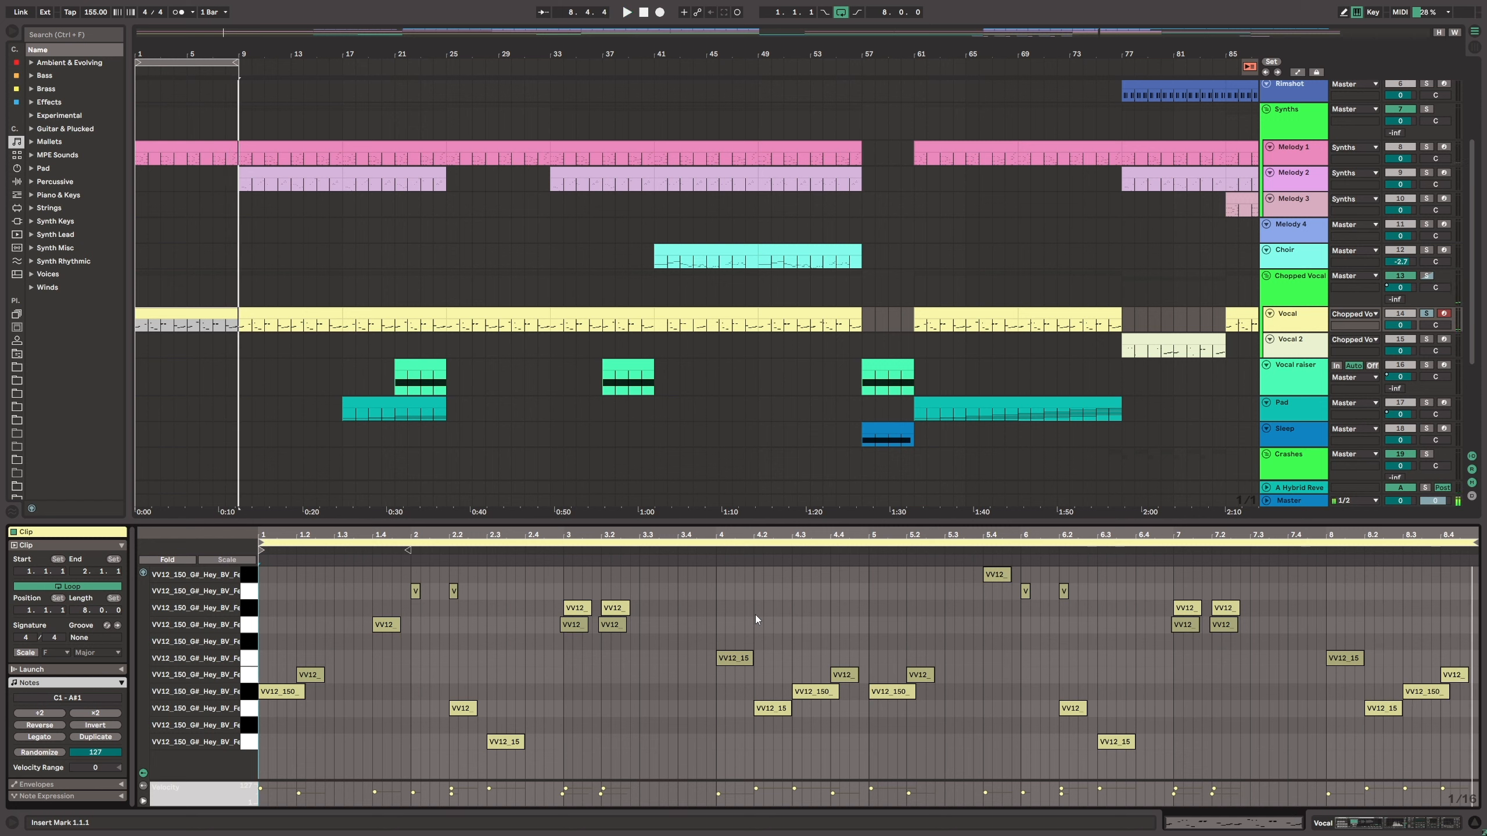
# Step: Solo Melody 1 together with the Vocal track and play bars 1–9
pyautogui.click(1426, 148)
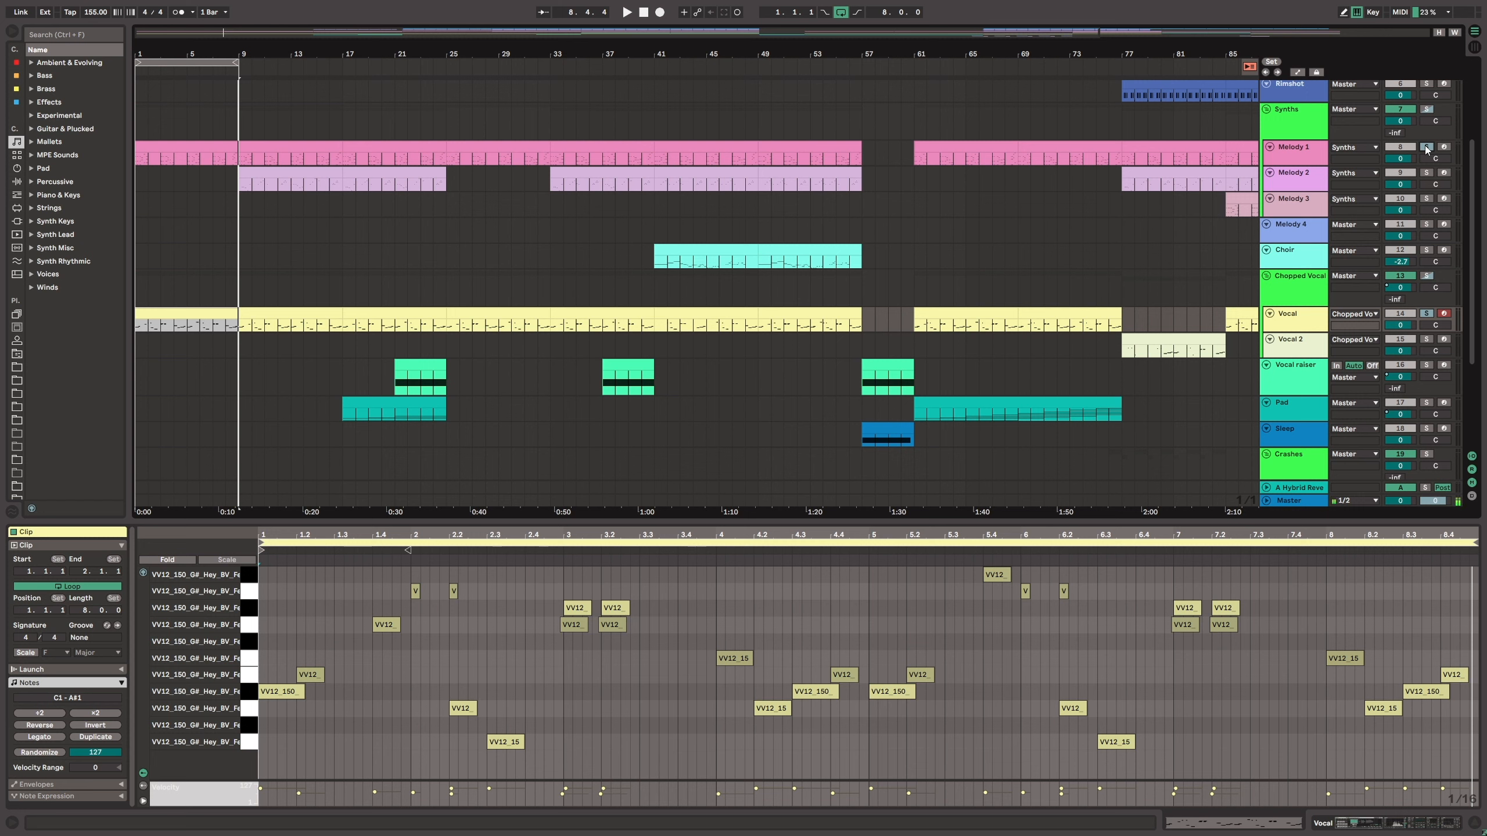
pyautogui.press('space')
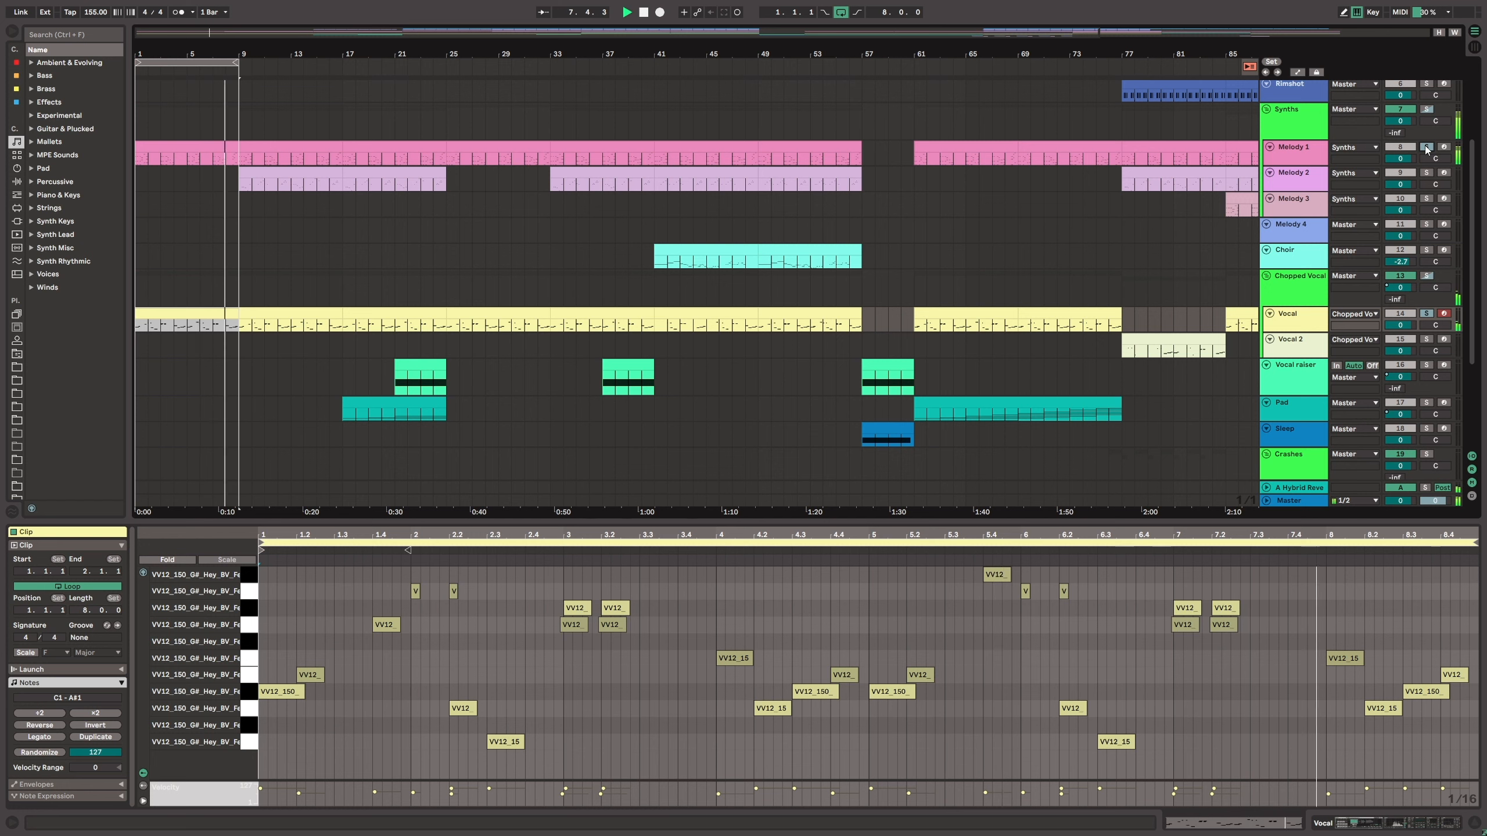
pyautogui.press('space')
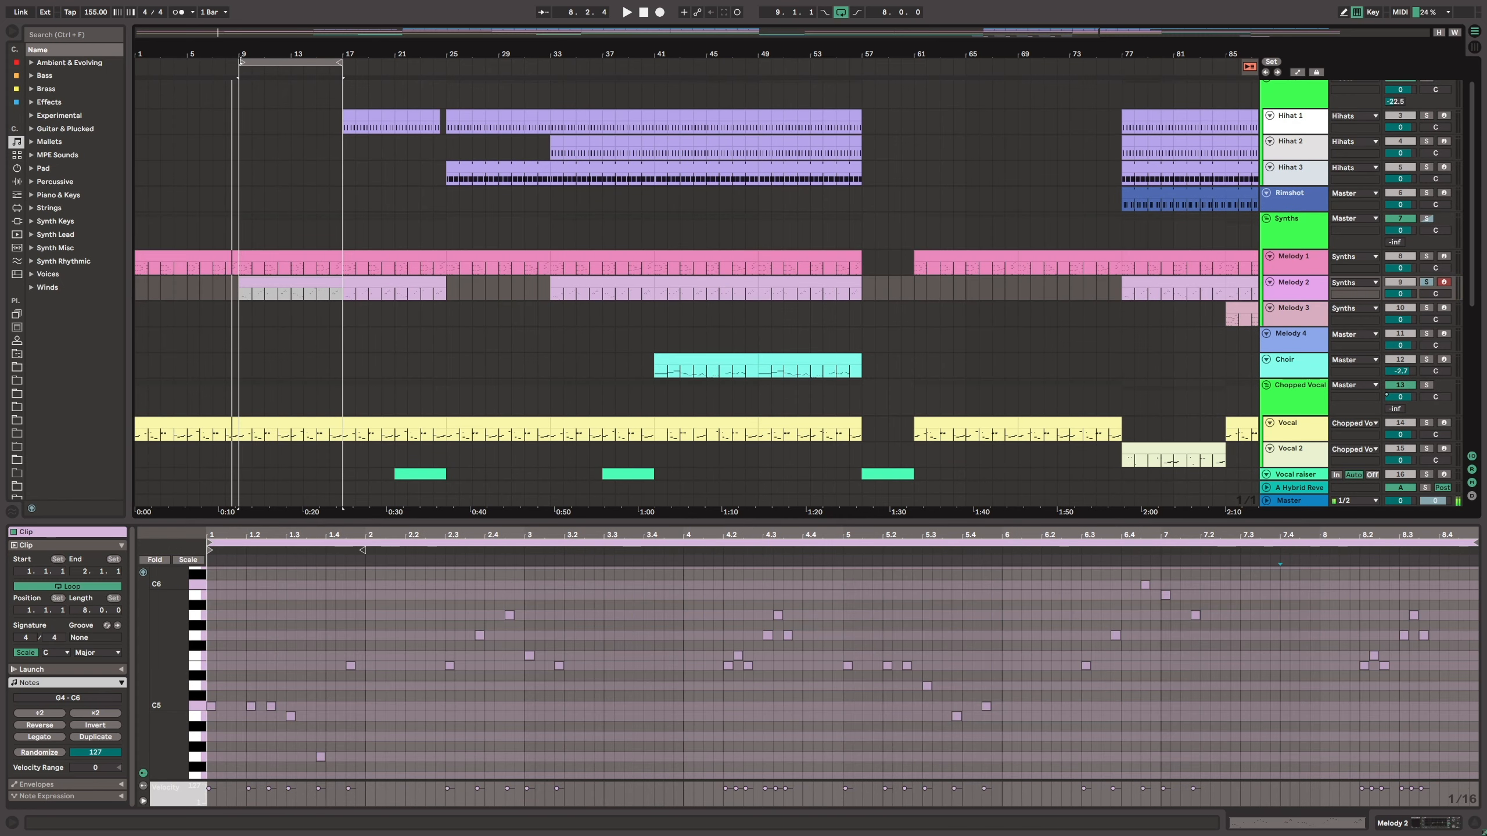
# Step: Play the Melody 2 clip at bars 9–17 soloed, including together with Melody 1
pyautogui.press('space')
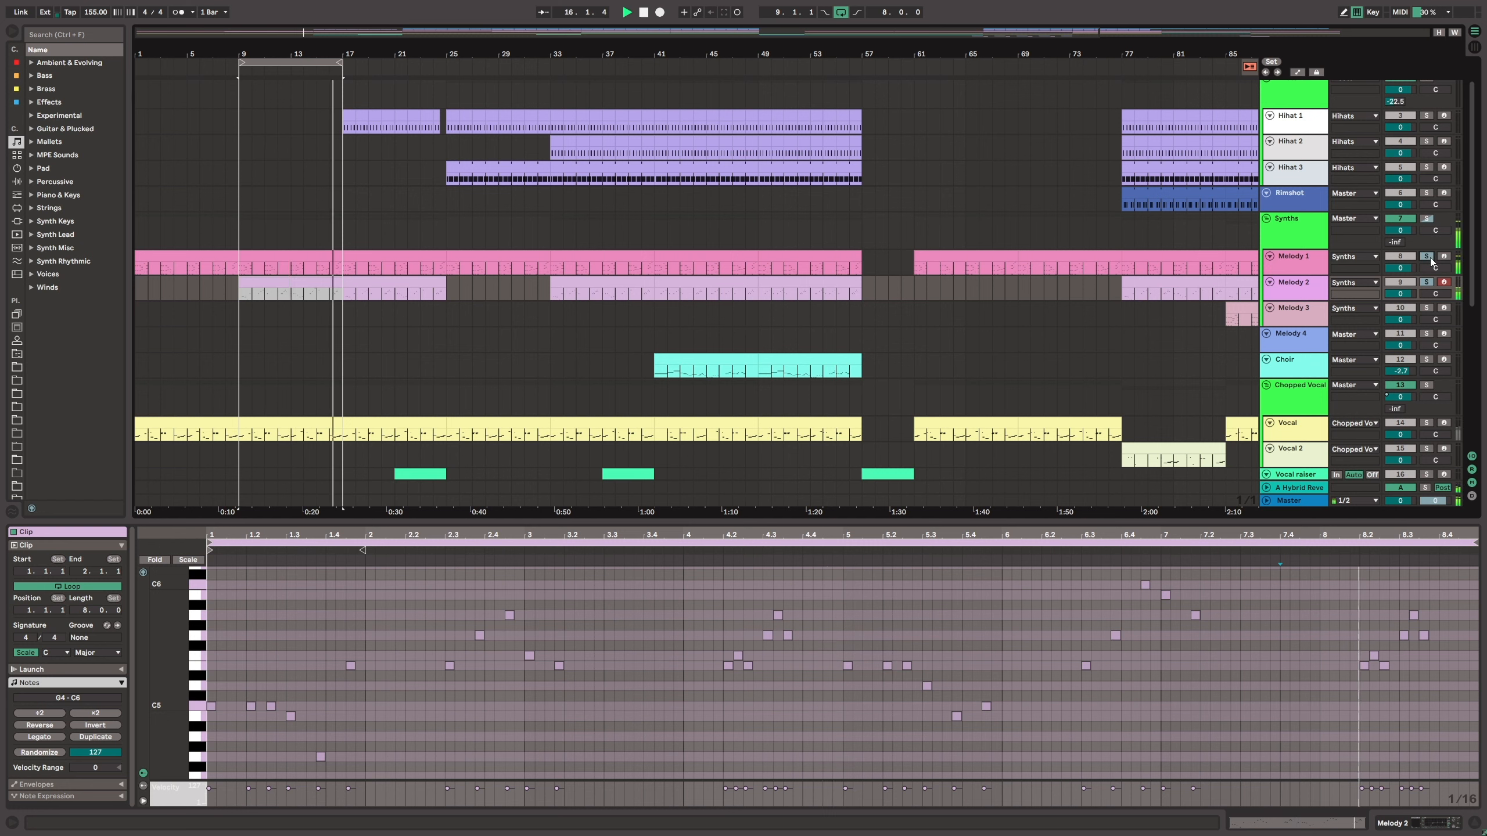
pyautogui.press('space')
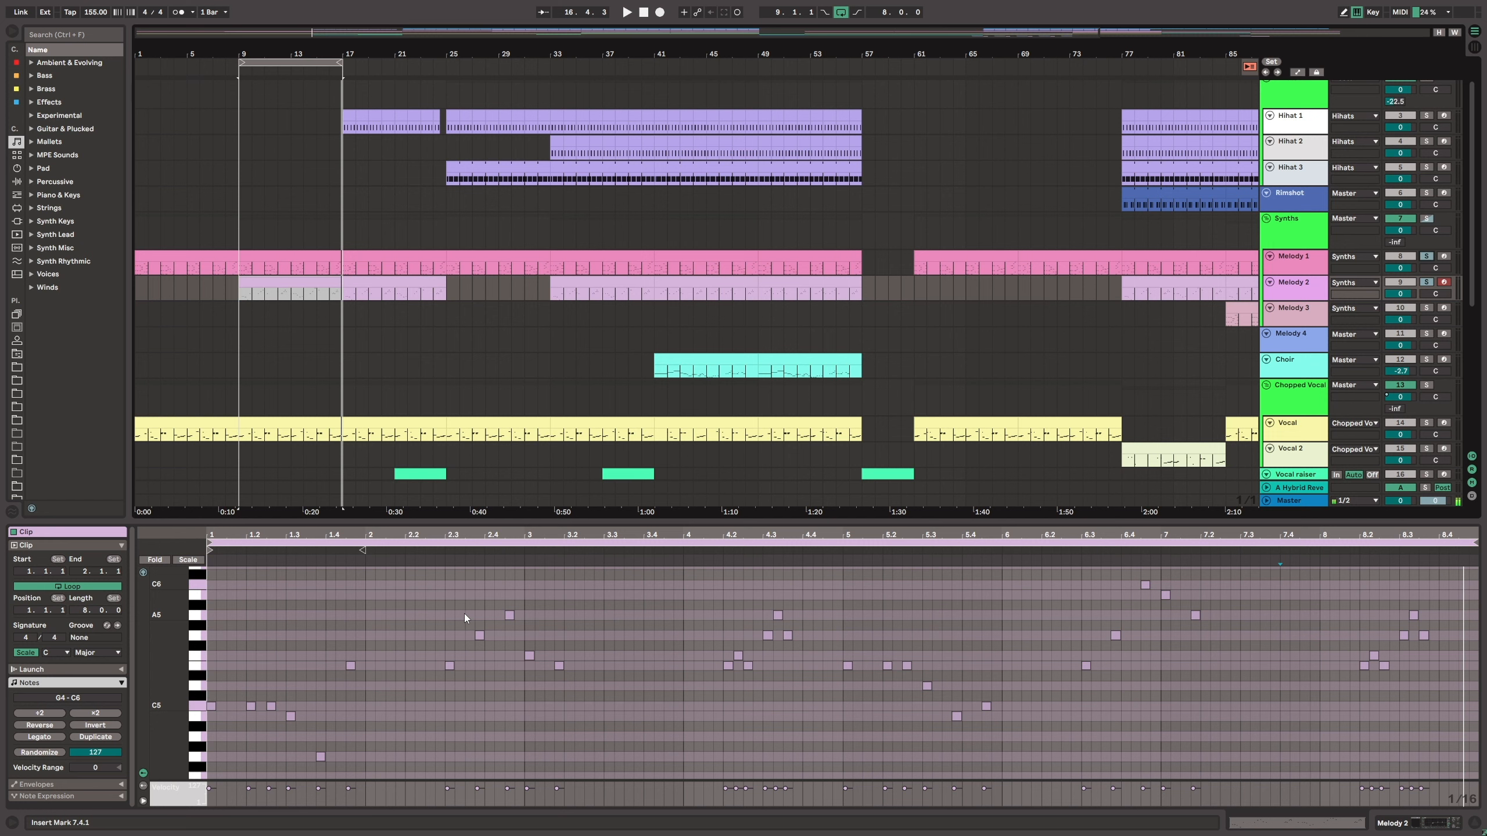
pyautogui.press('space')
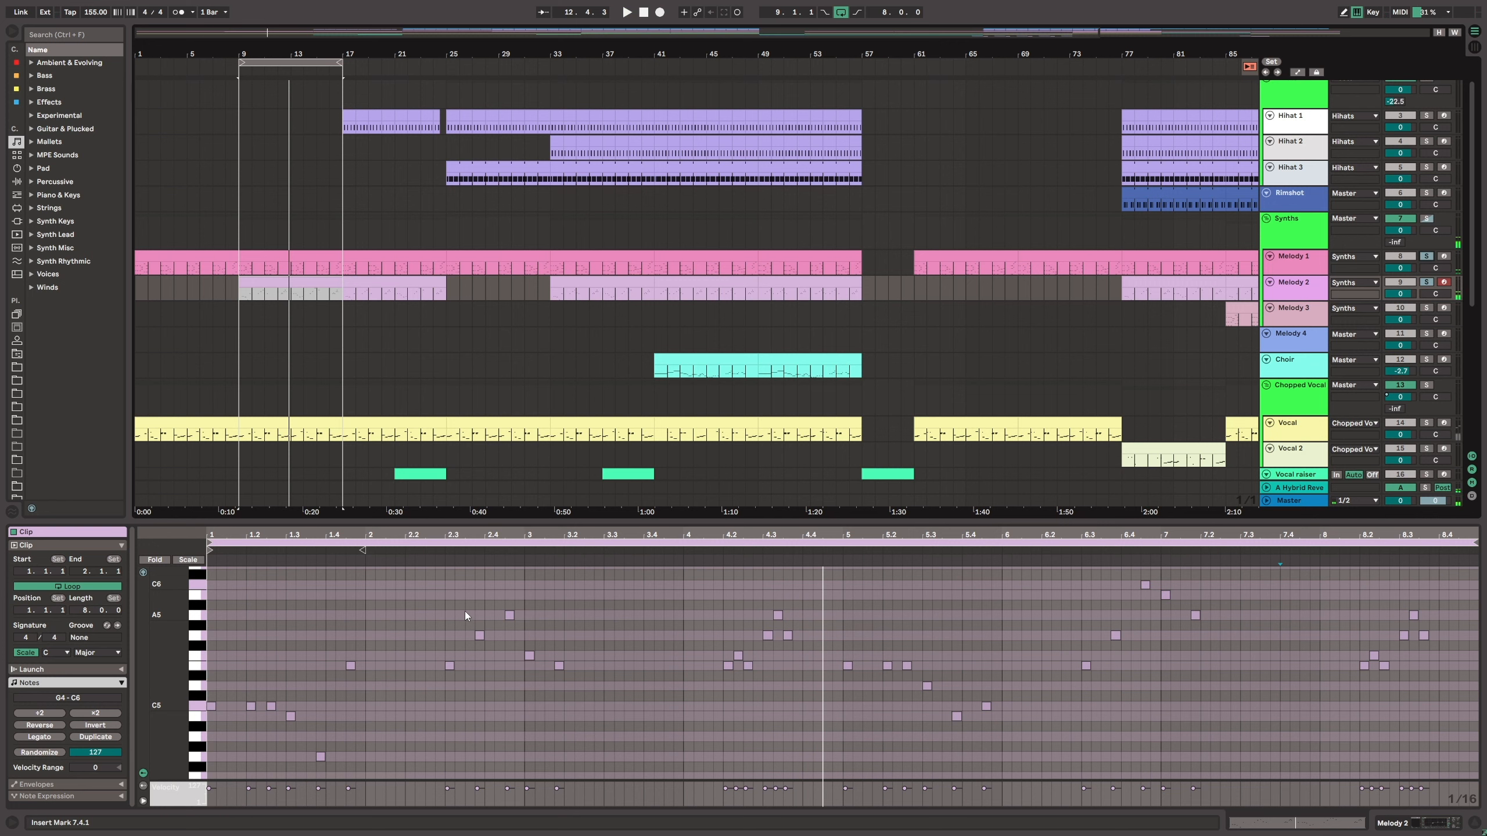
# Step: Show the Melody 2 track's devices and examine the Magical 8bit Plug 2 synth settings, then close its window
pyautogui.click(1296, 291)
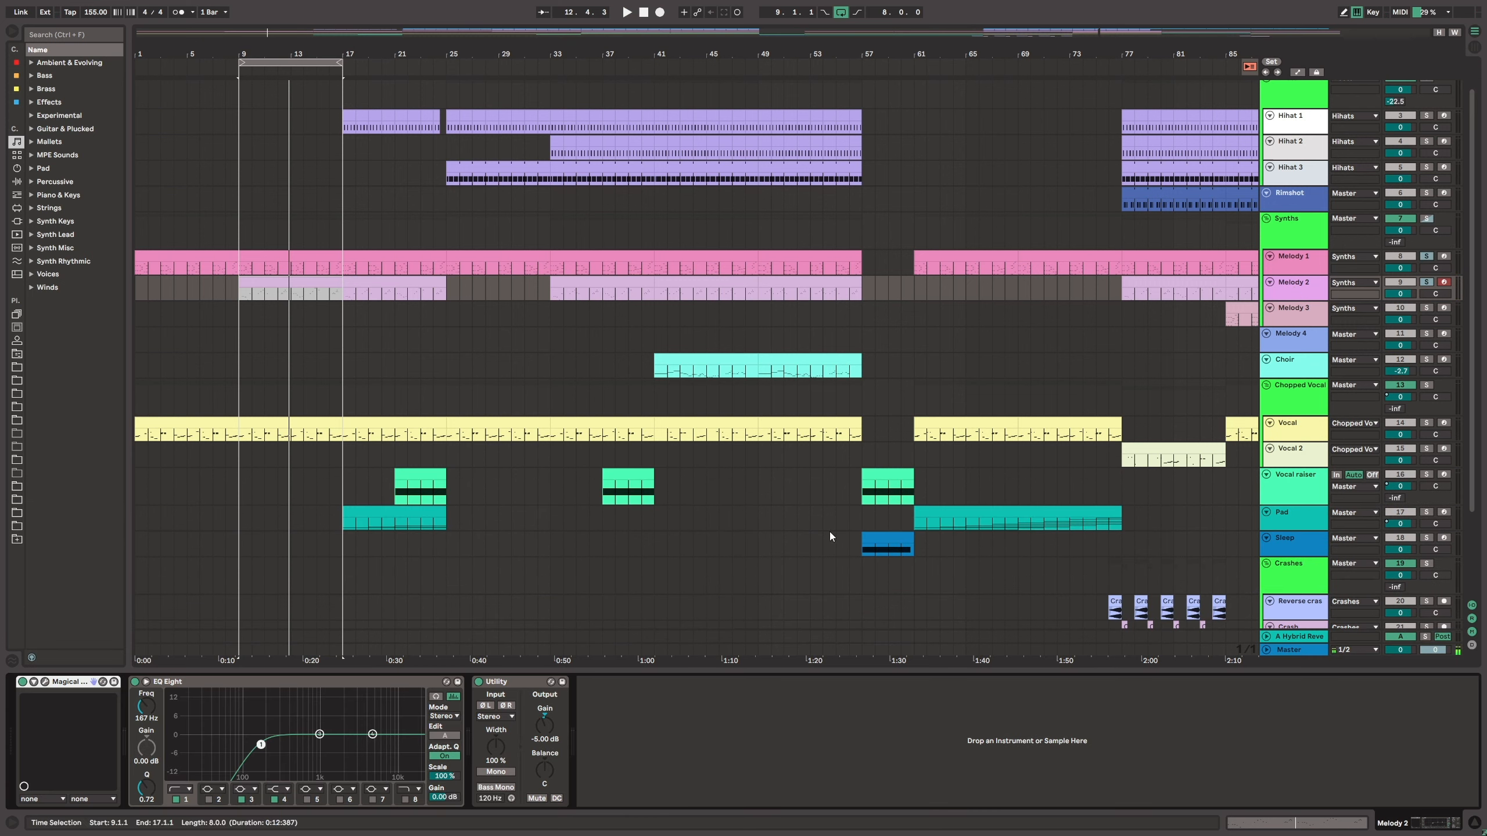
pyautogui.click(47, 682)
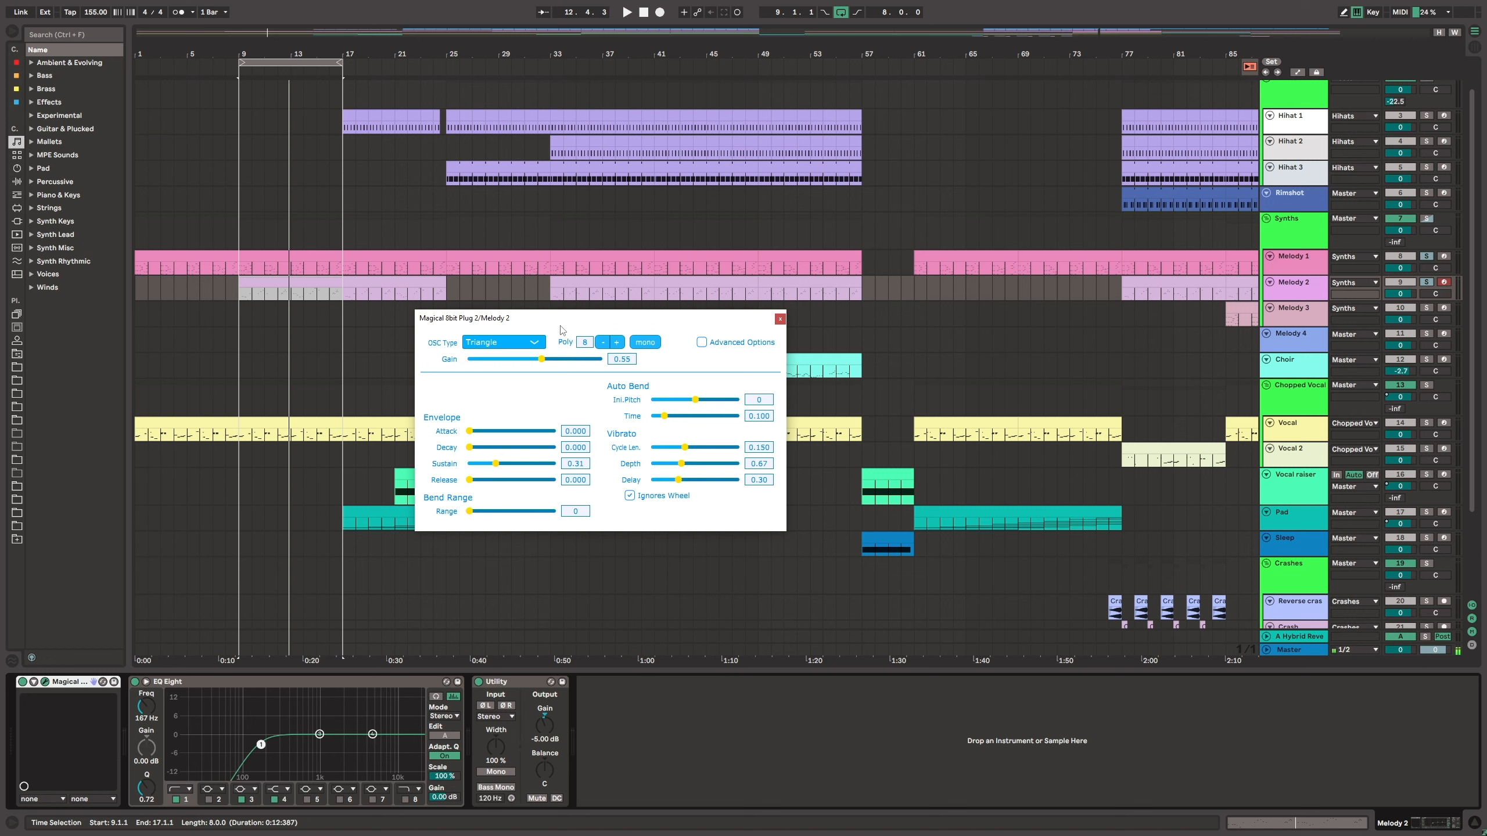
pyautogui.click(780, 320)
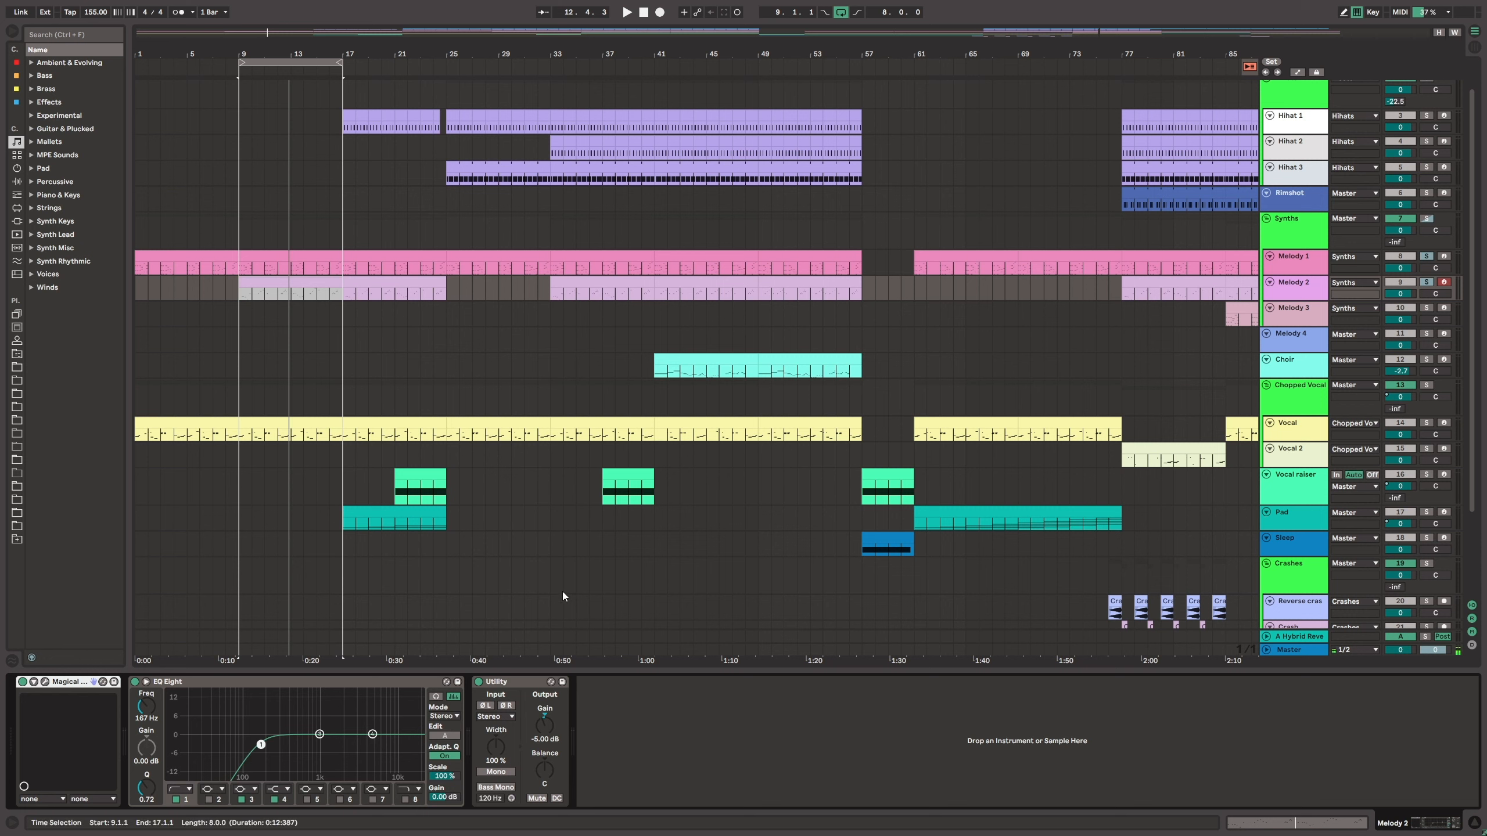
# Step: Play Melody 1 and Melody 2 over bars 9–17, adding the Vocal track to the soloed tracks
pyautogui.press('space')
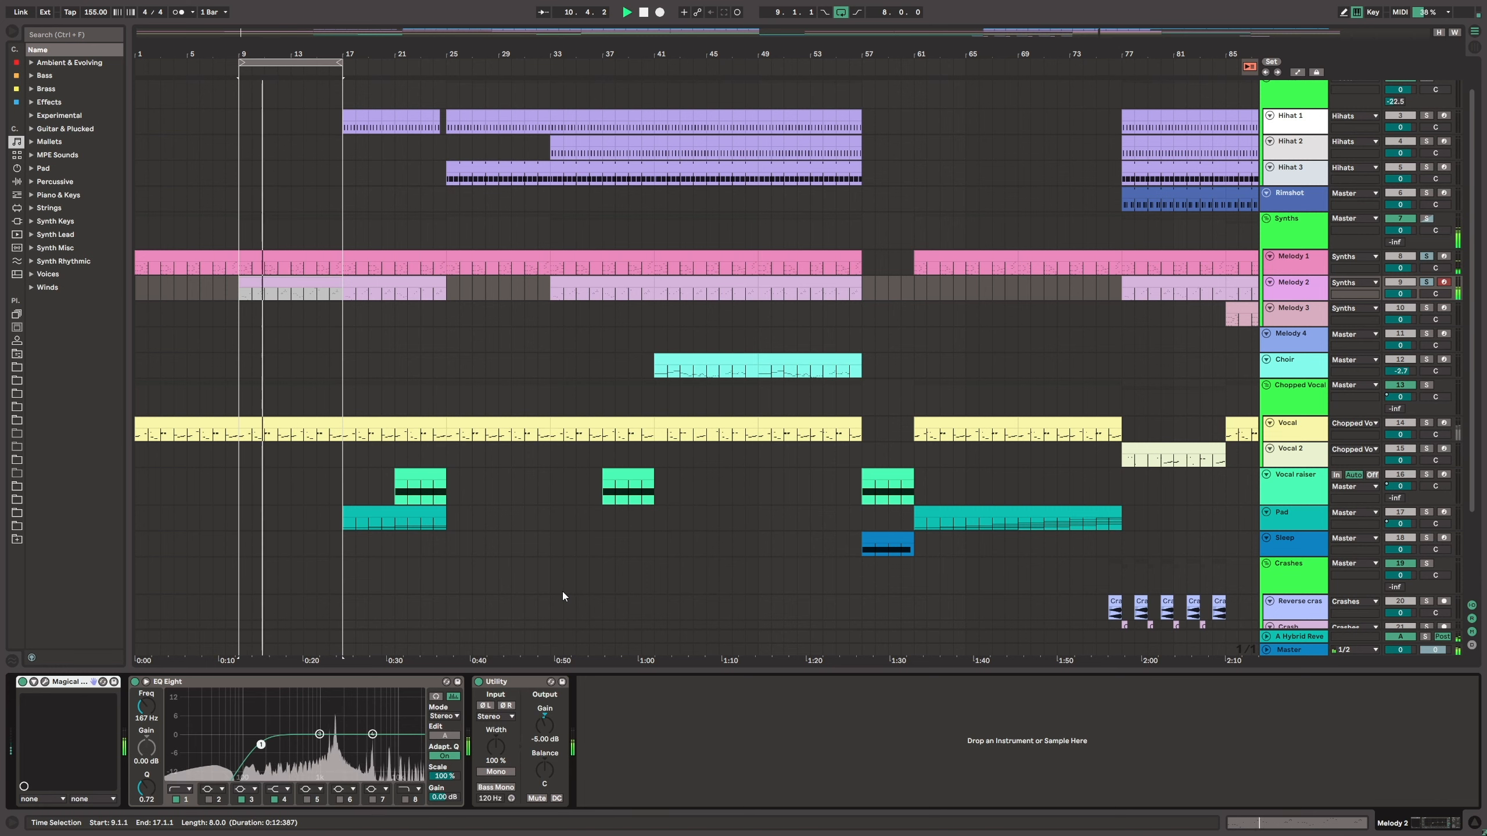
pyautogui.click(227, 70)
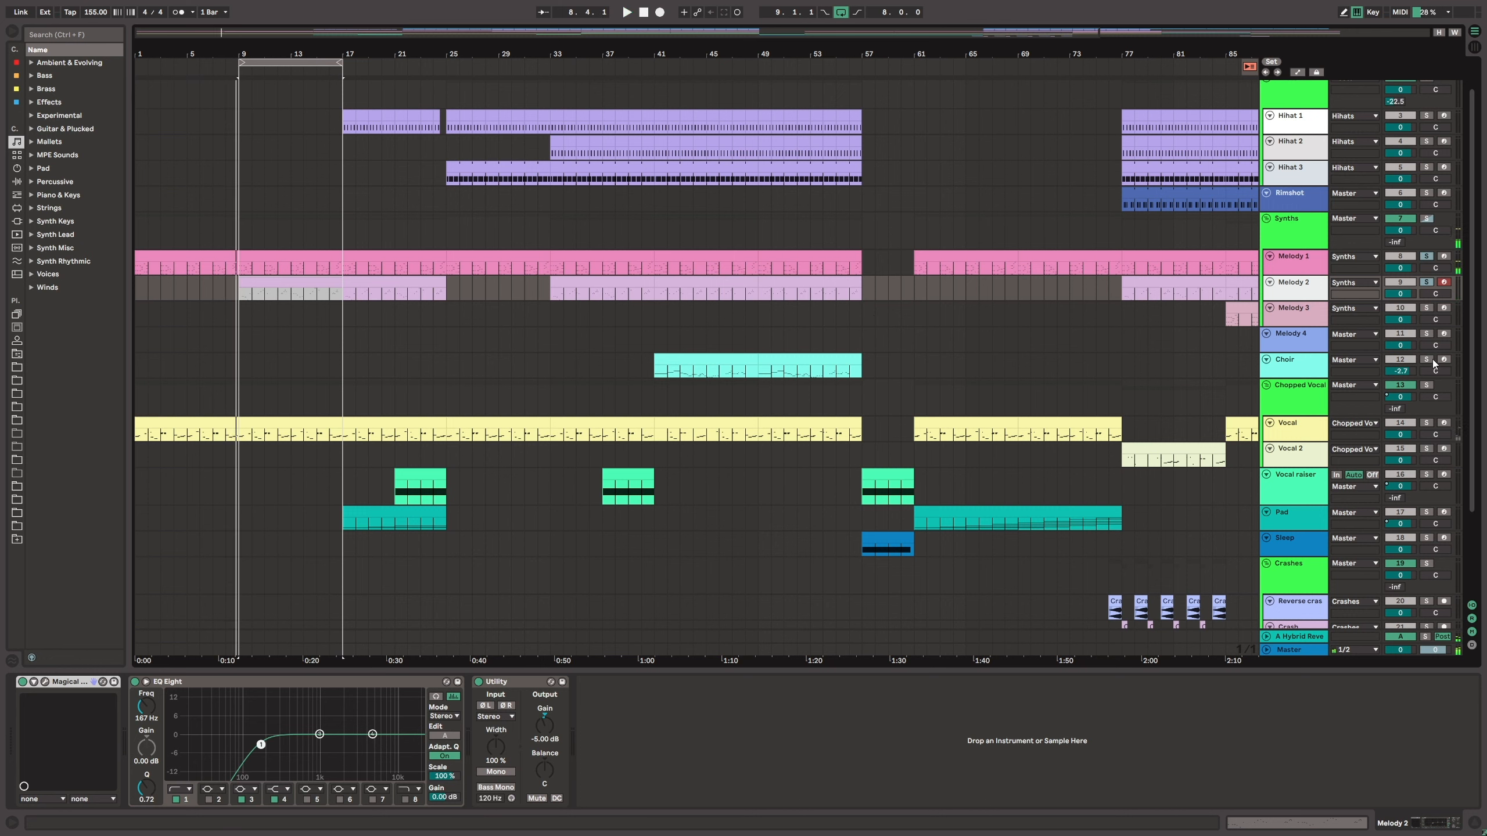
pyautogui.keyDown('ctrl'); pyautogui.click(1428, 424); pyautogui.keyUp('ctrl')
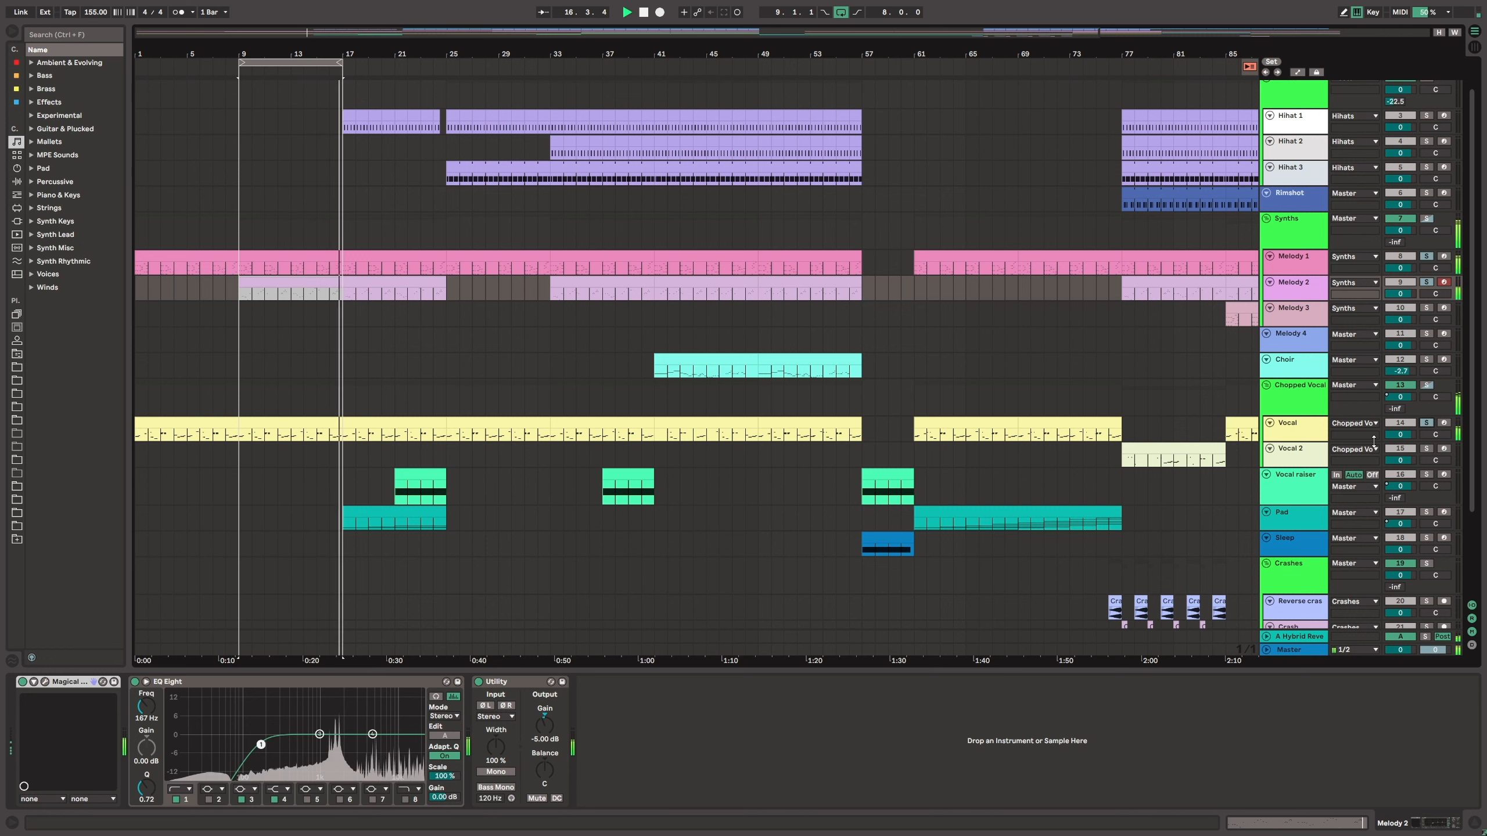
pyautogui.press('space')
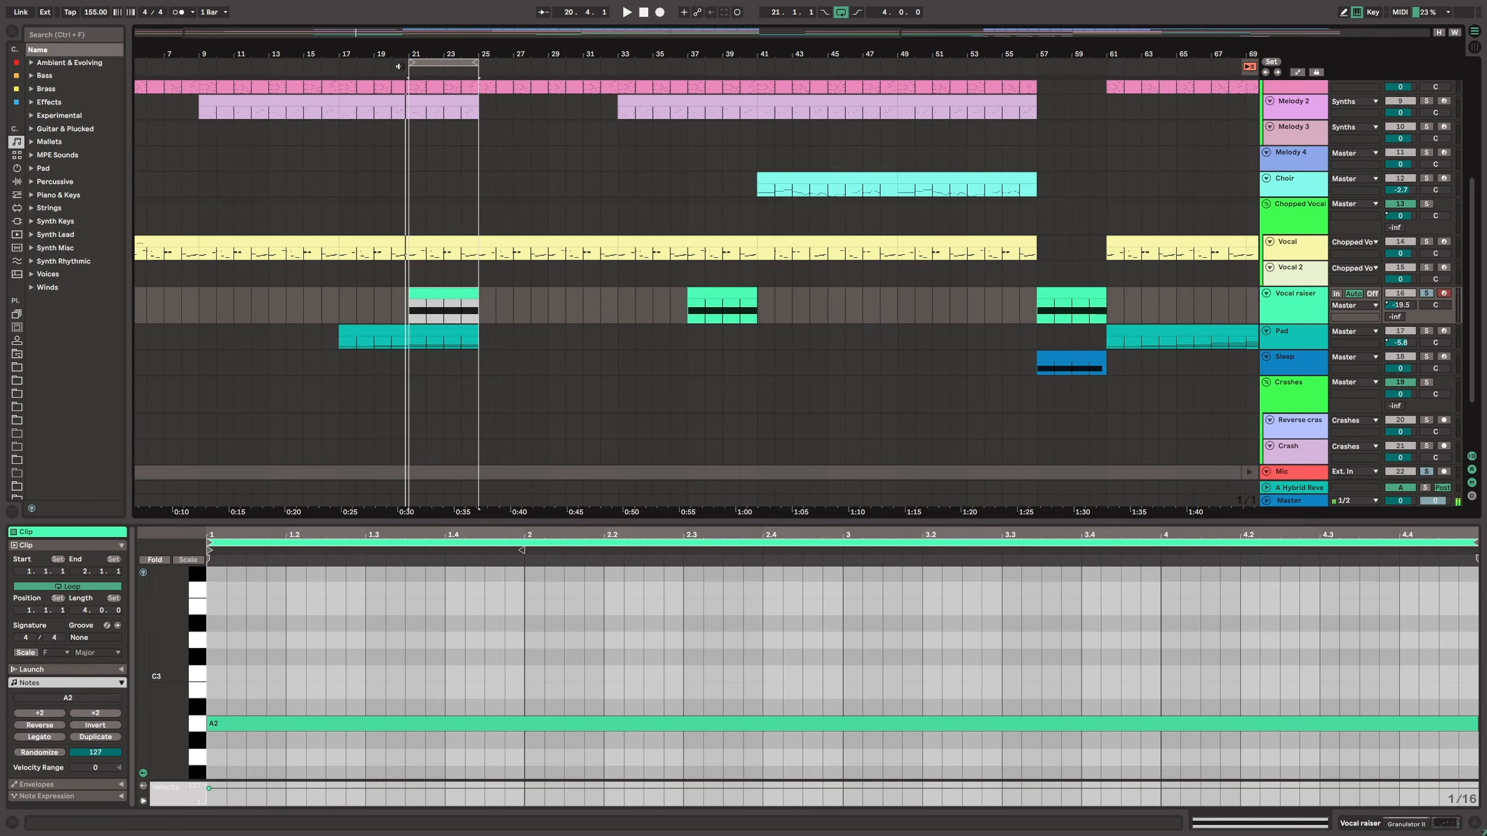
# Step: Play the soloed Vocal raiser clip at bars 21–25 and show the track's device chain
pyautogui.press('space')
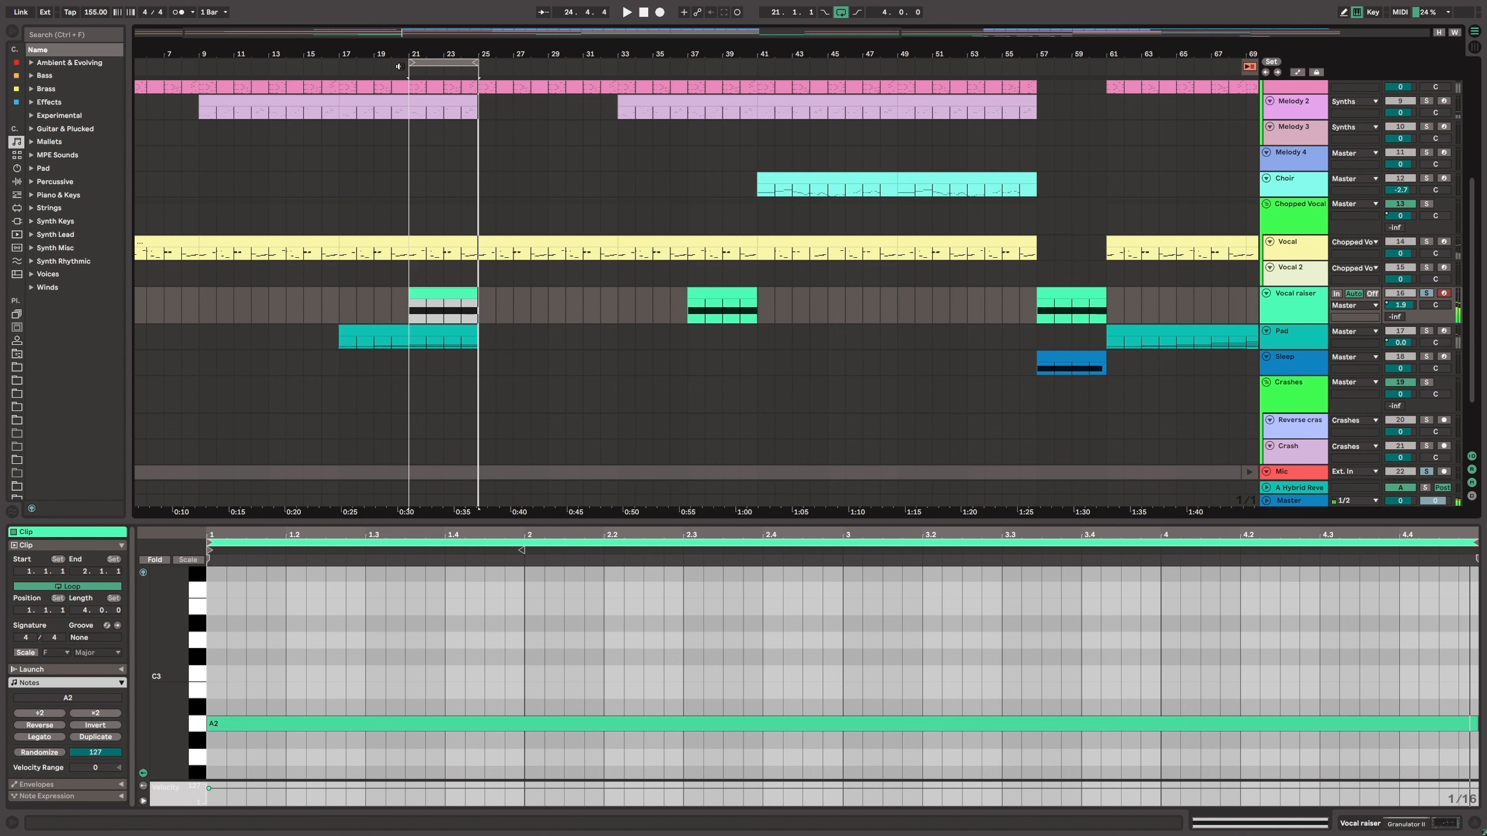
pyautogui.doubleClick(1292, 302)
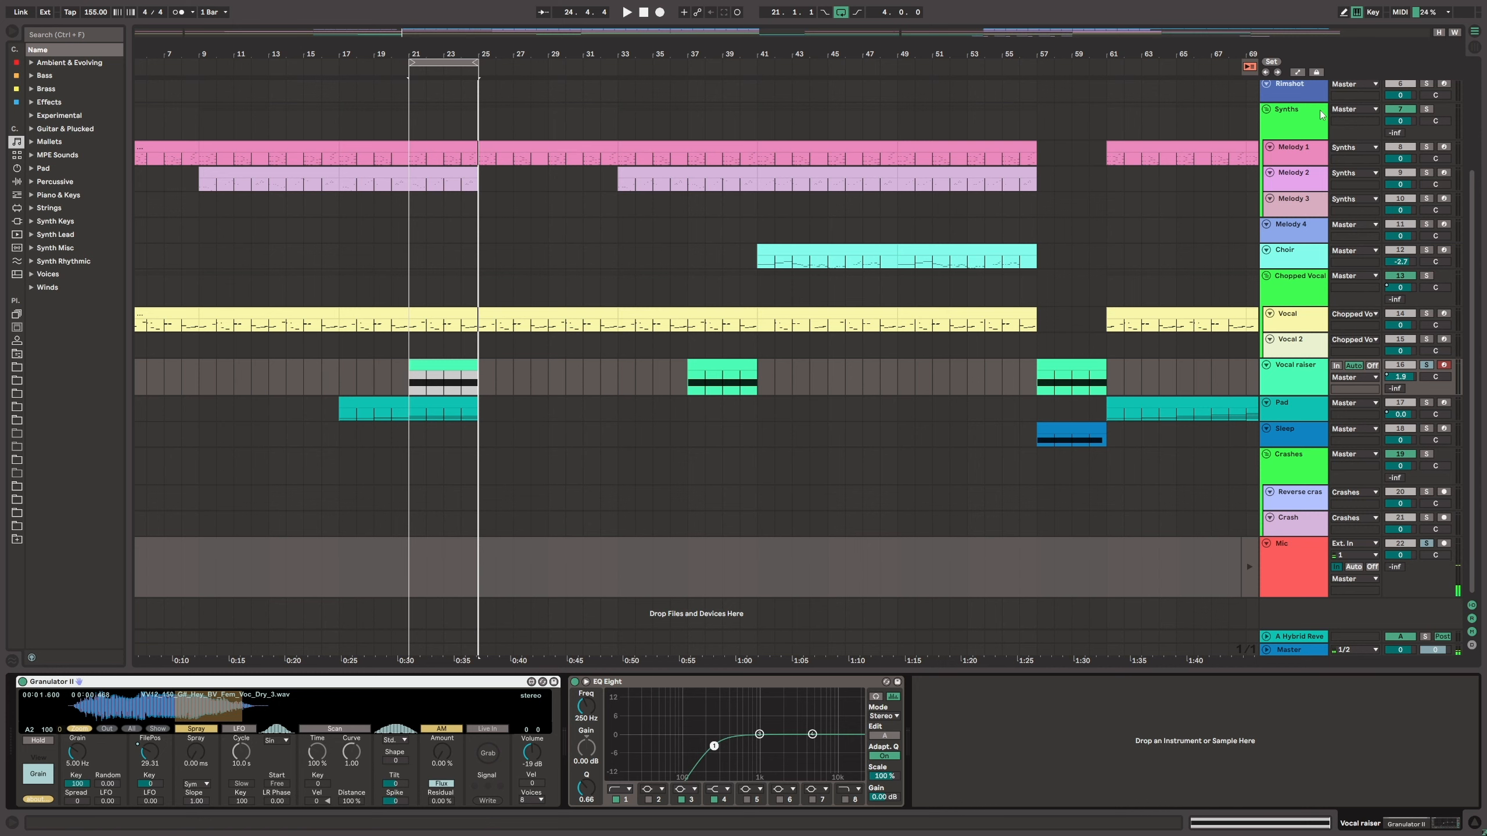
# Step: Show automation with an enlarged Vocal raiser lane, play its FilePos ramp at bars 21–25, and hide automation again
pyautogui.click(1296, 73)
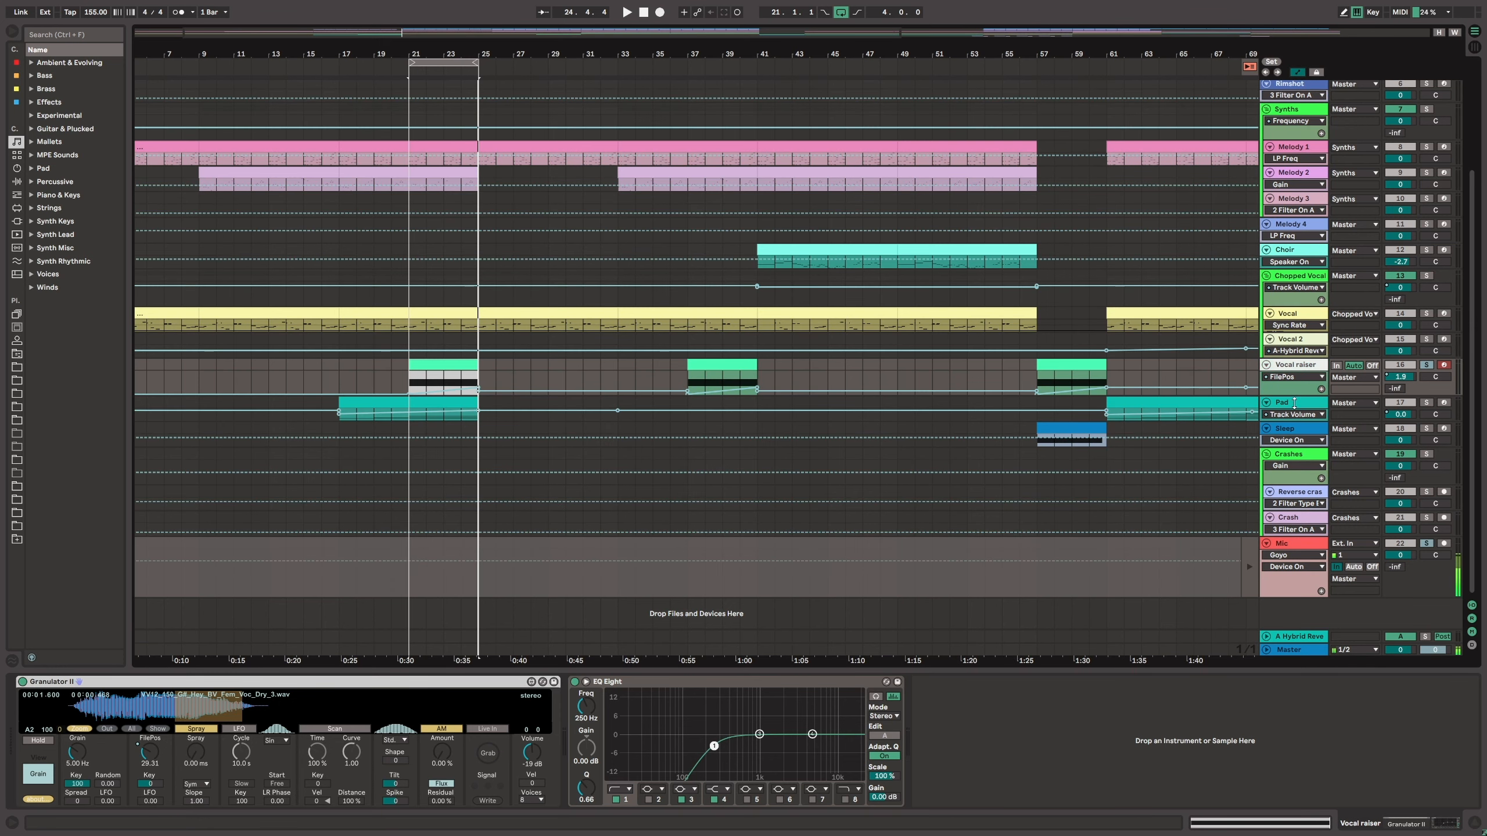
pyautogui.moveTo(1294, 404); pyautogui.dragTo(1315, 504)
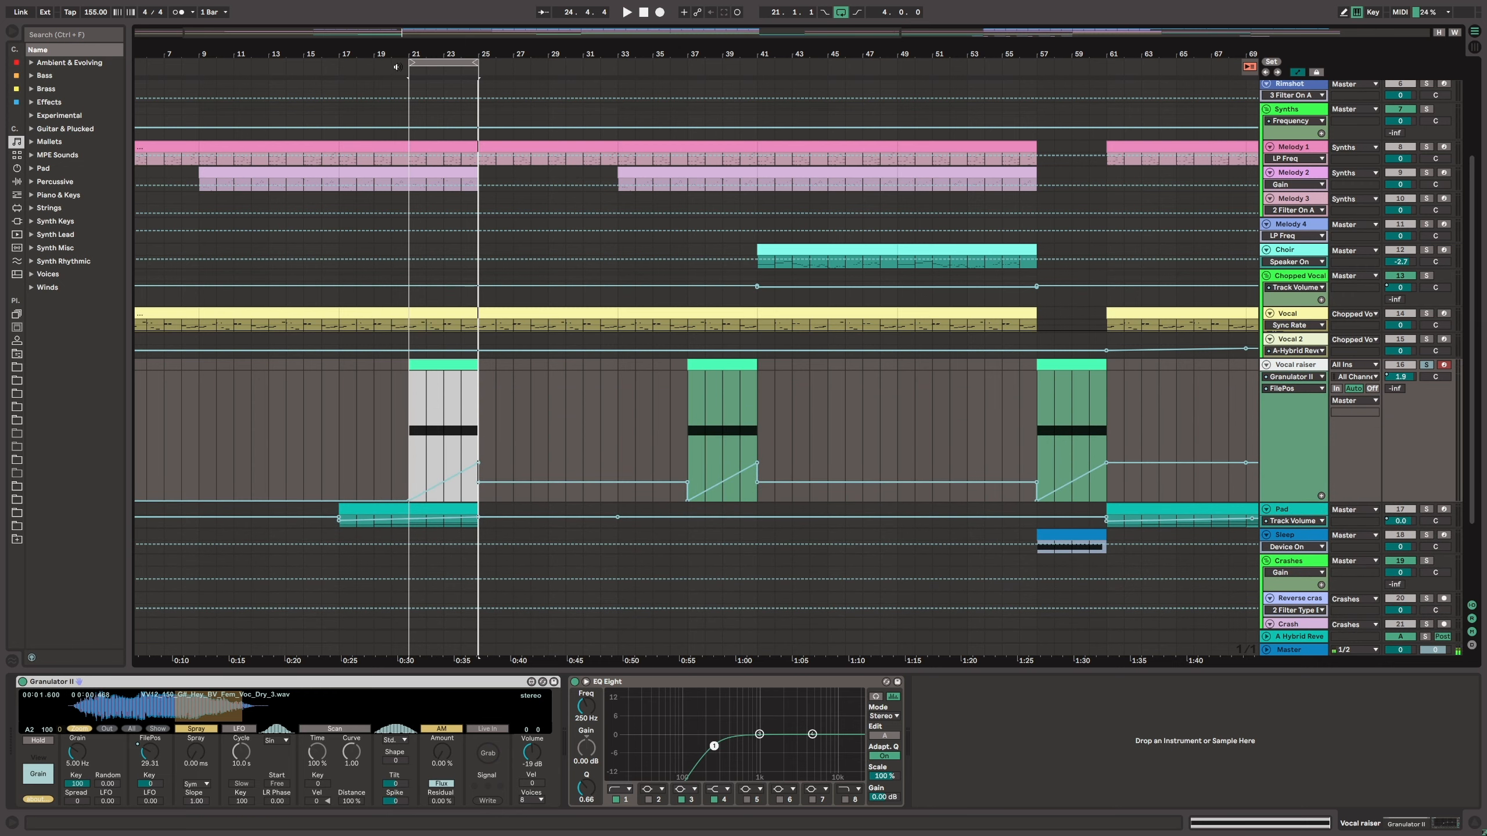
pyautogui.click(396, 67)
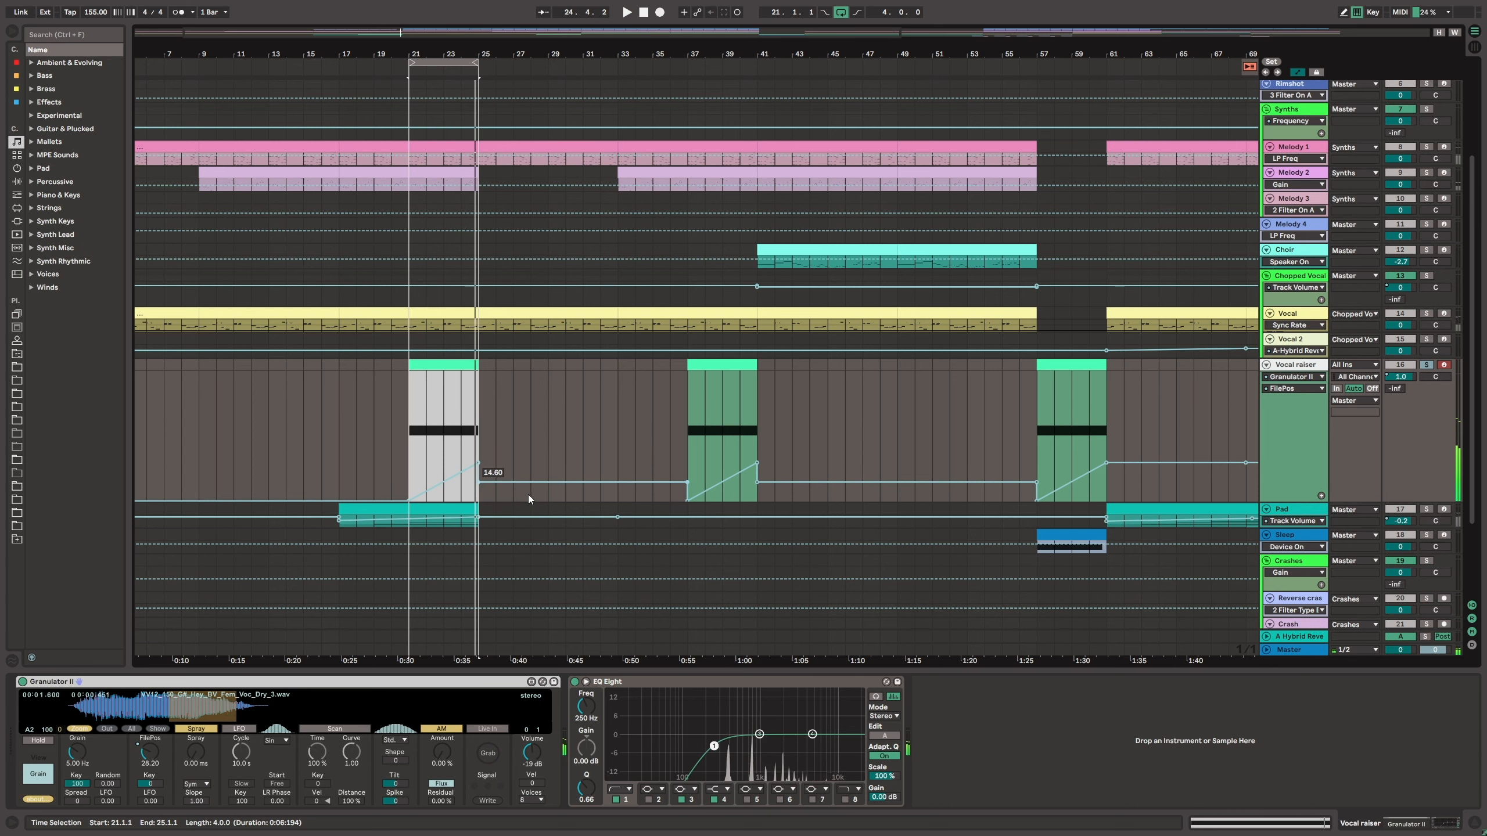
pyautogui.click(1297, 73)
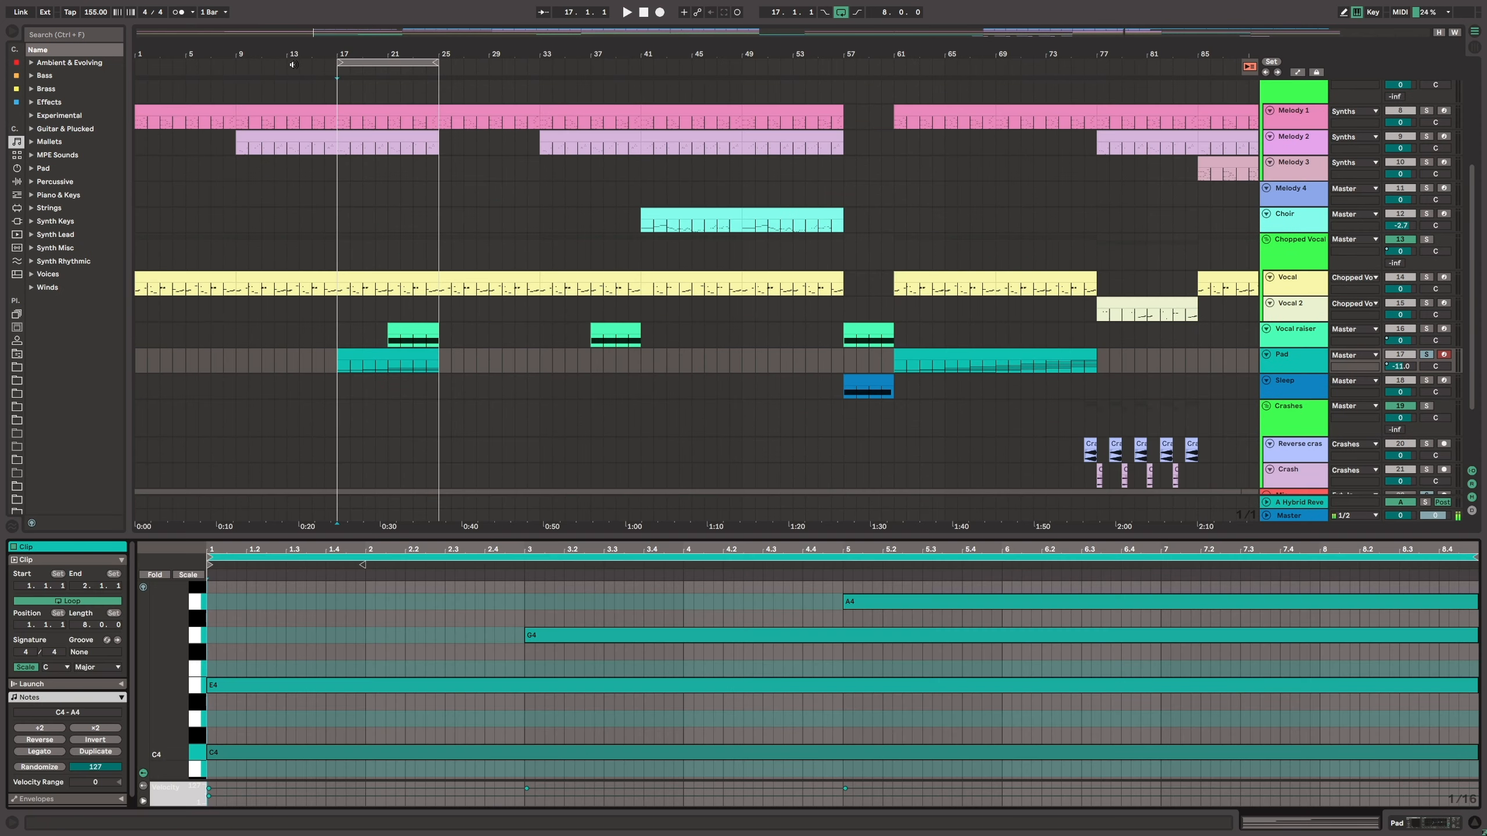
# Step: Play the soloed Pad clip over the bars 17–25 loop
pyautogui.press('space')
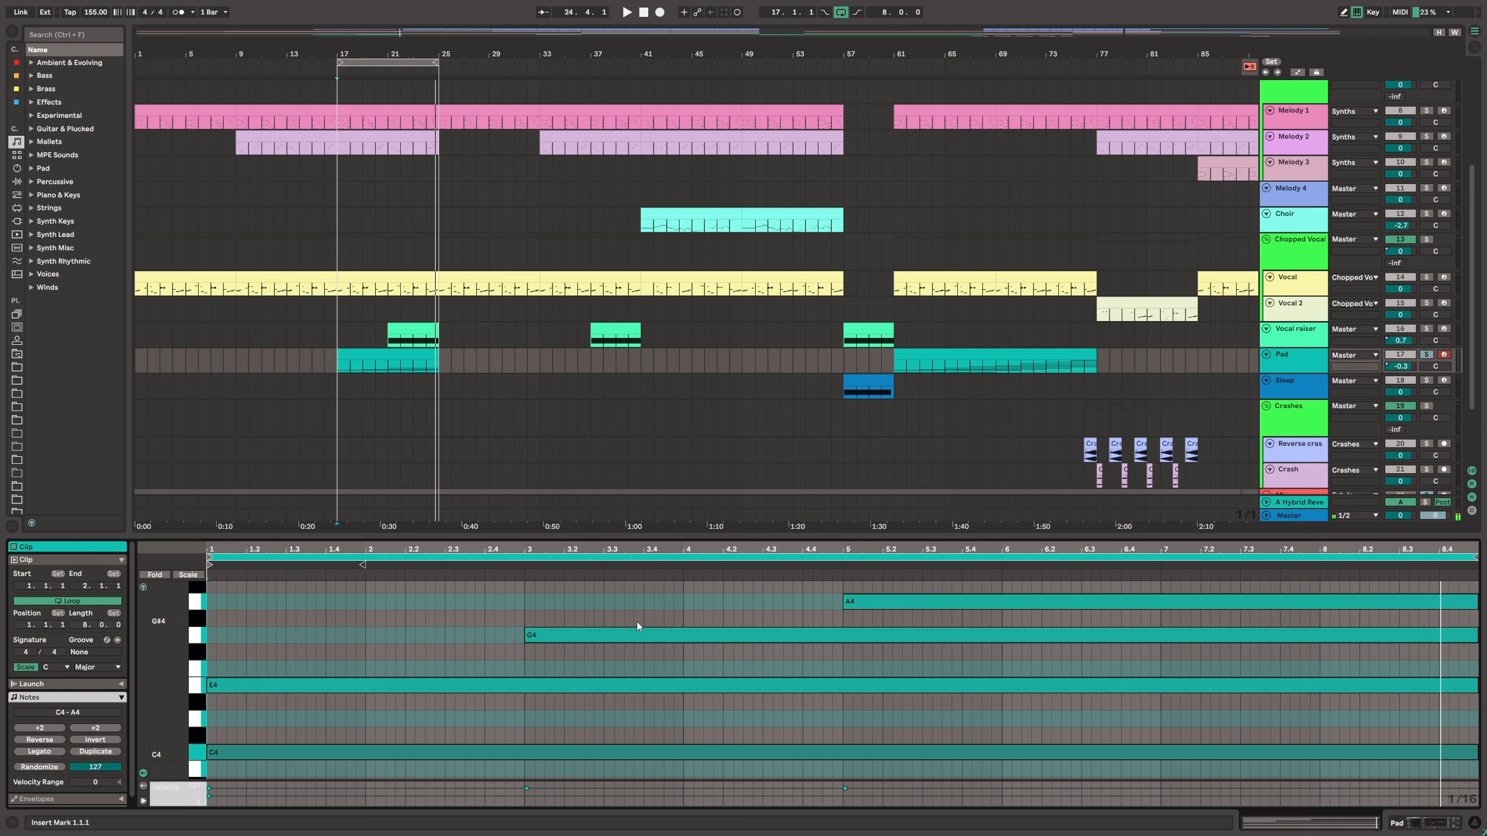
pyautogui.press('space')
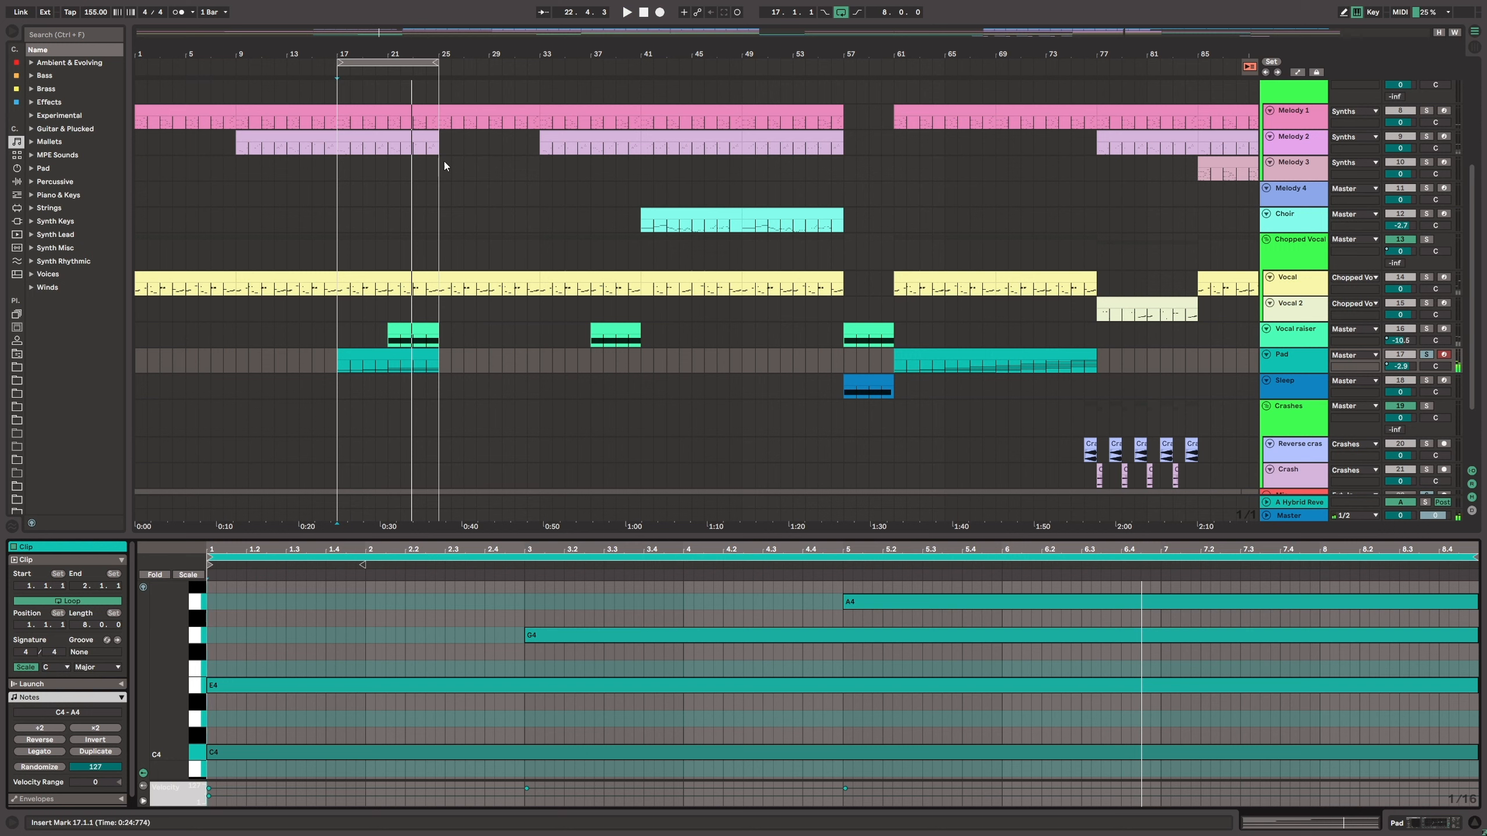
# Step: Set the loop to bars 61–77 and display the full note range of the Pad clip there in an enlarged note editor
pyautogui.moveTo(376, 64); pyautogui.dragTo(1098, 65)
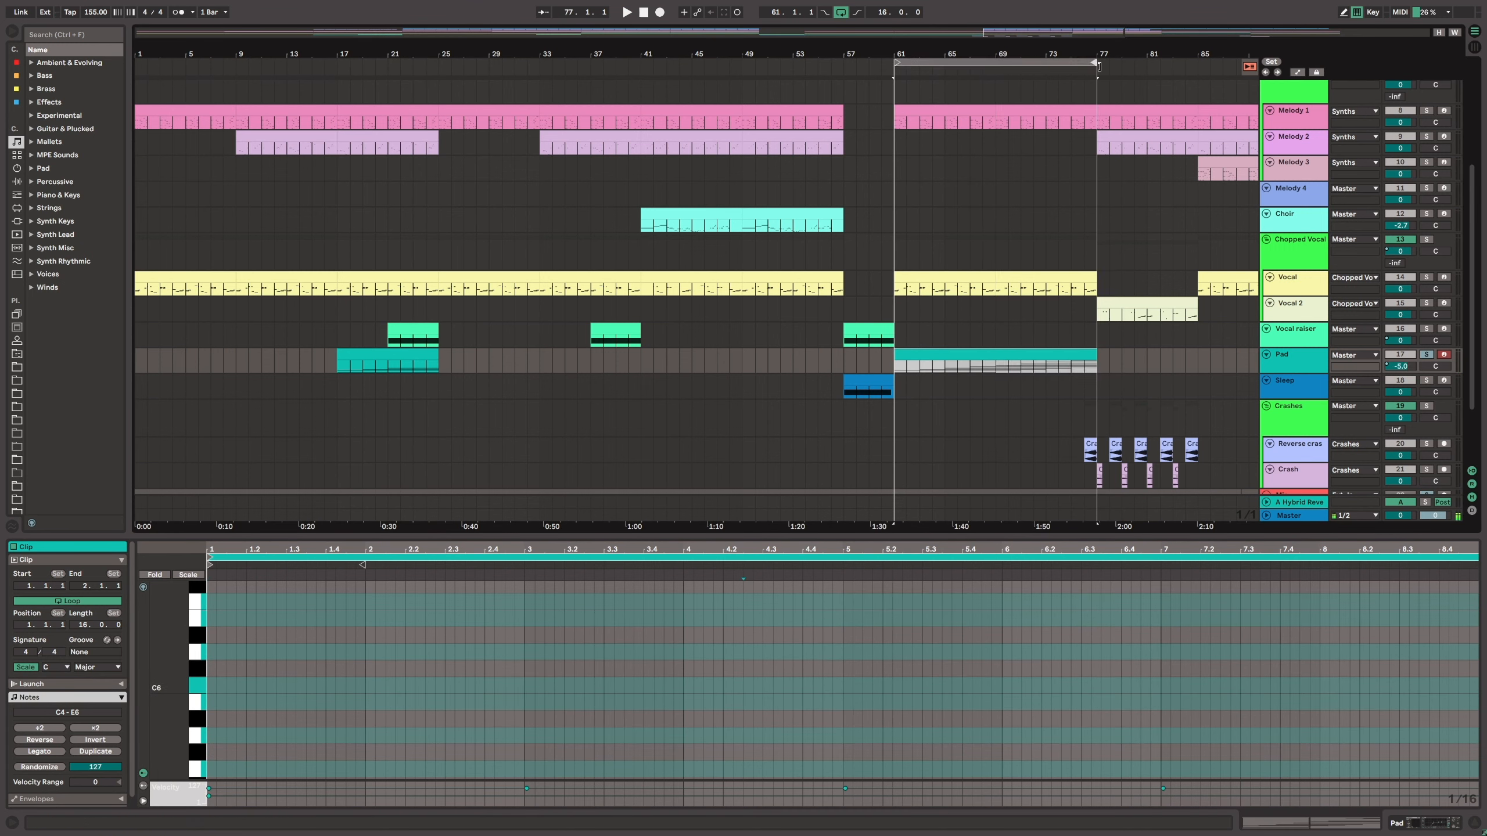
pyautogui.click(988, 355)
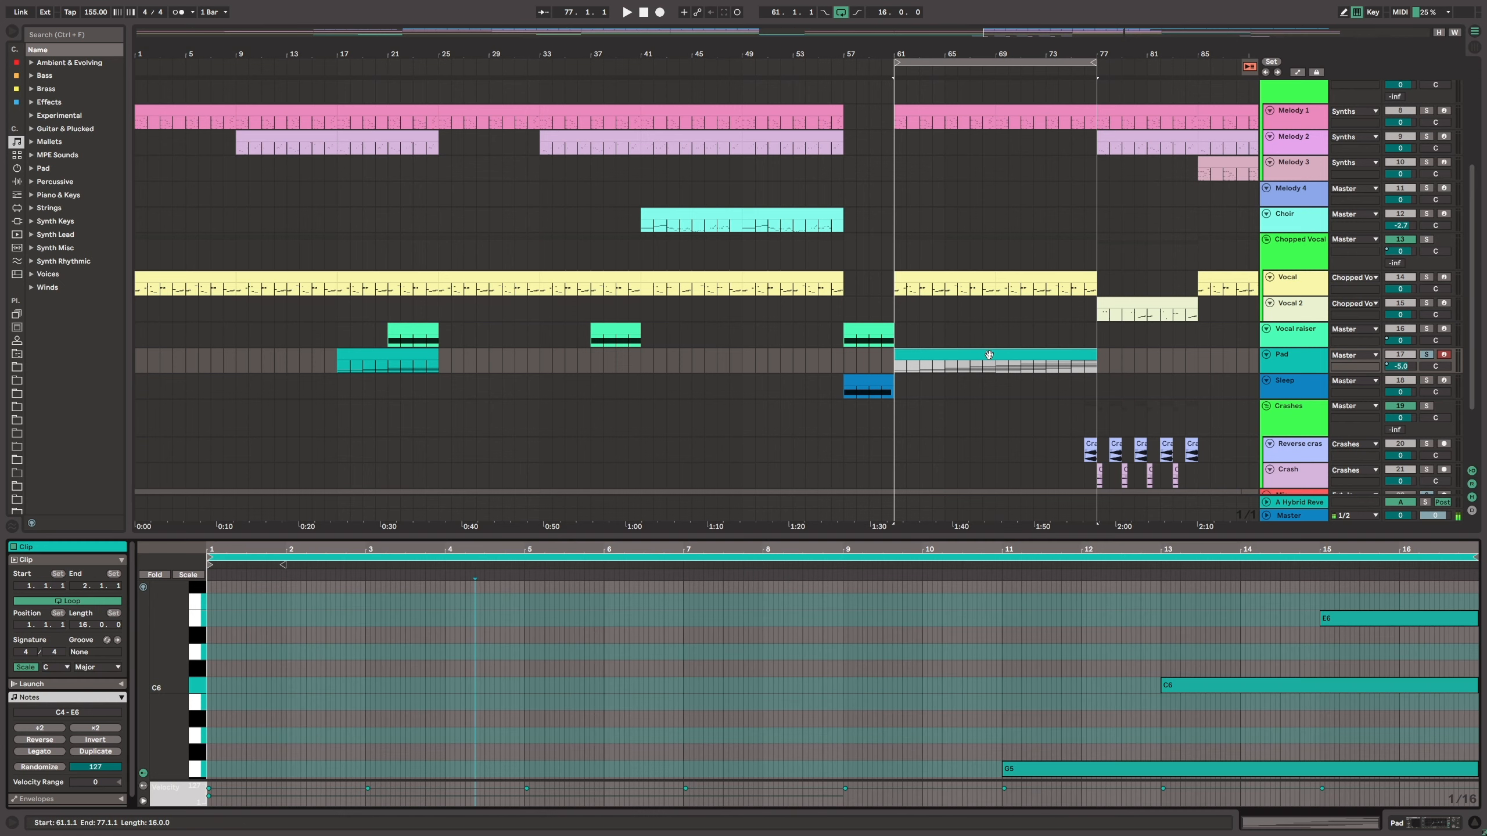
pyautogui.moveTo(692, 538); pyautogui.dragTo(713, 216)
pyautogui.scroll(-2, 683, 400)
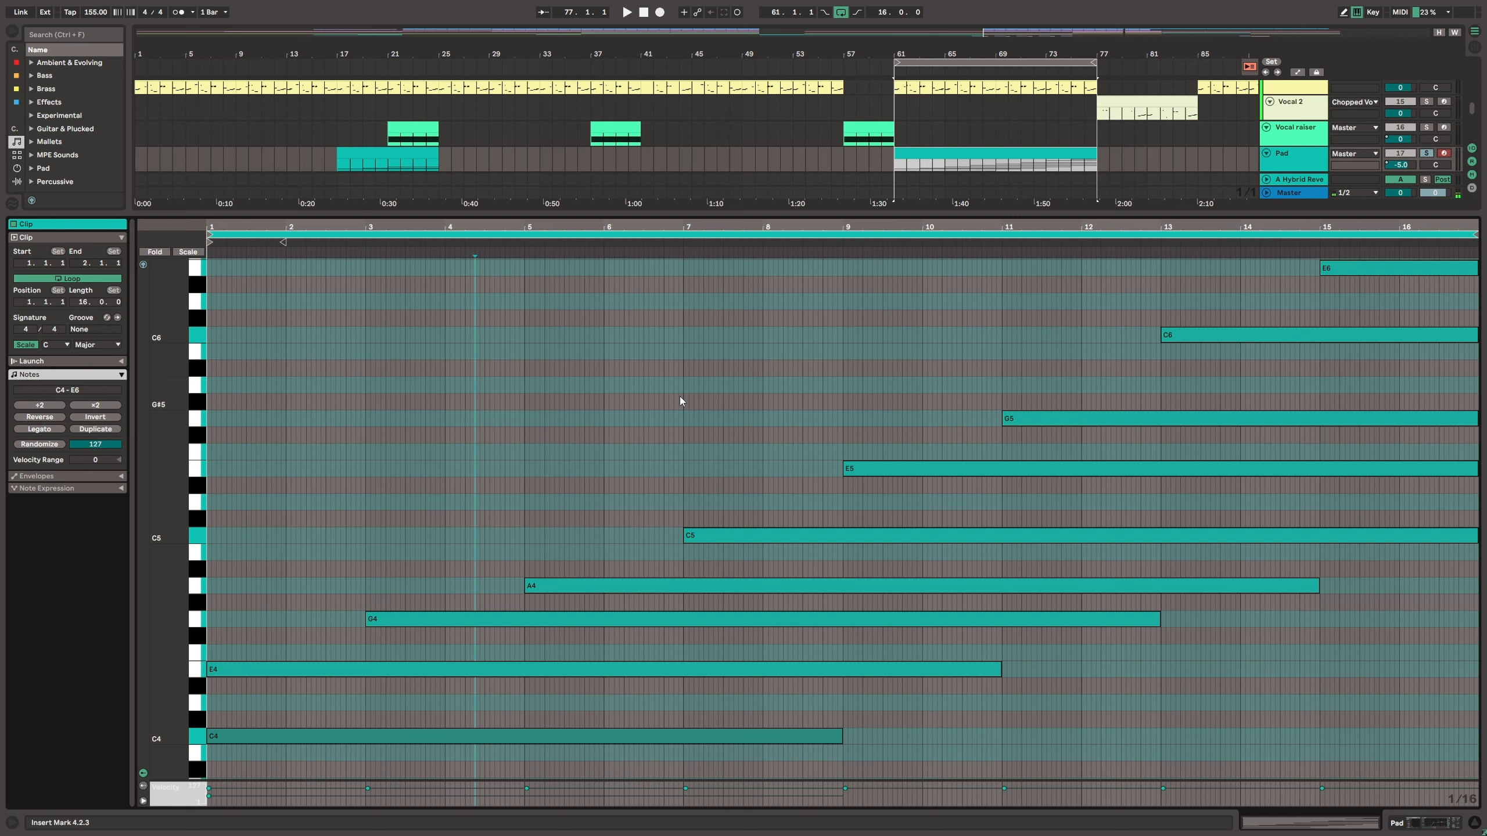
# Step: Play the soloed Pad clip over the bars 61–77 loop with its notes shown in the enlarged editor
pyautogui.scroll(1, 686, 404)
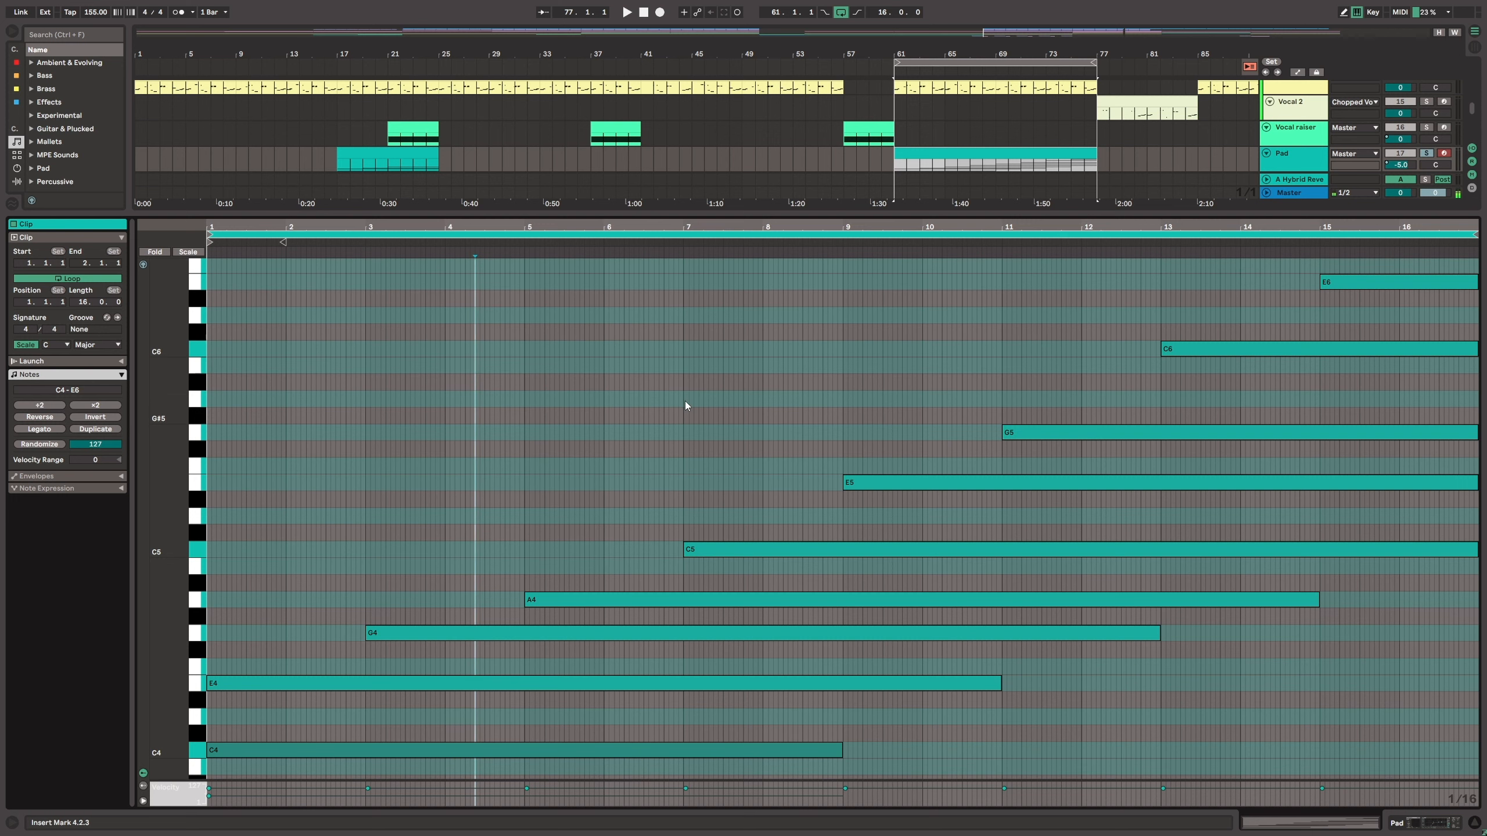
pyautogui.scroll(-1, 685, 405)
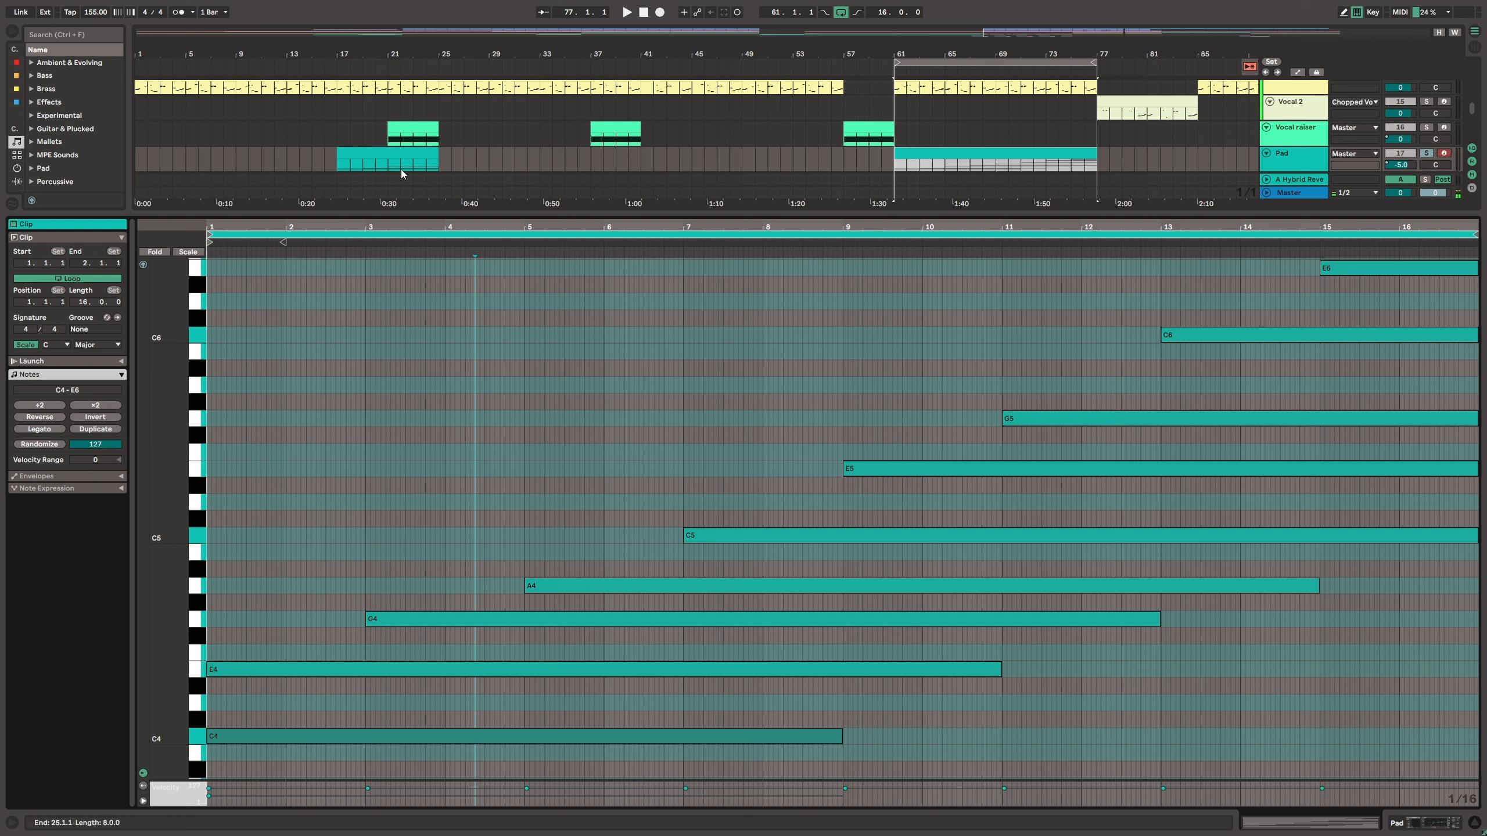
pyautogui.press('space')
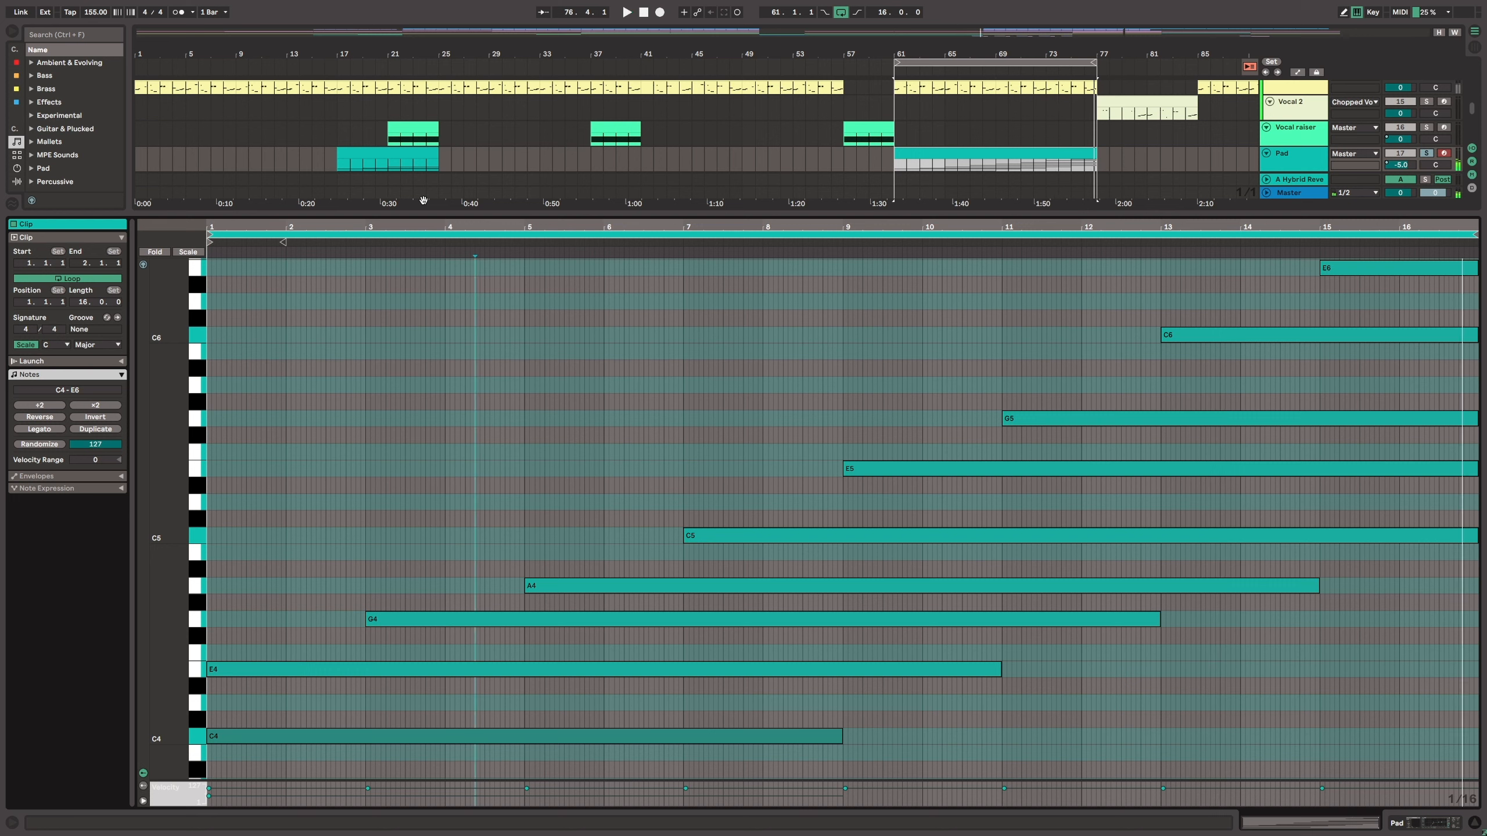
# Step: Show the Pad track's device chain, view the MKS-70 Warm Pad entry among Surge XT's factory Pads patches, and close the plugin window
pyautogui.click(1292, 171)
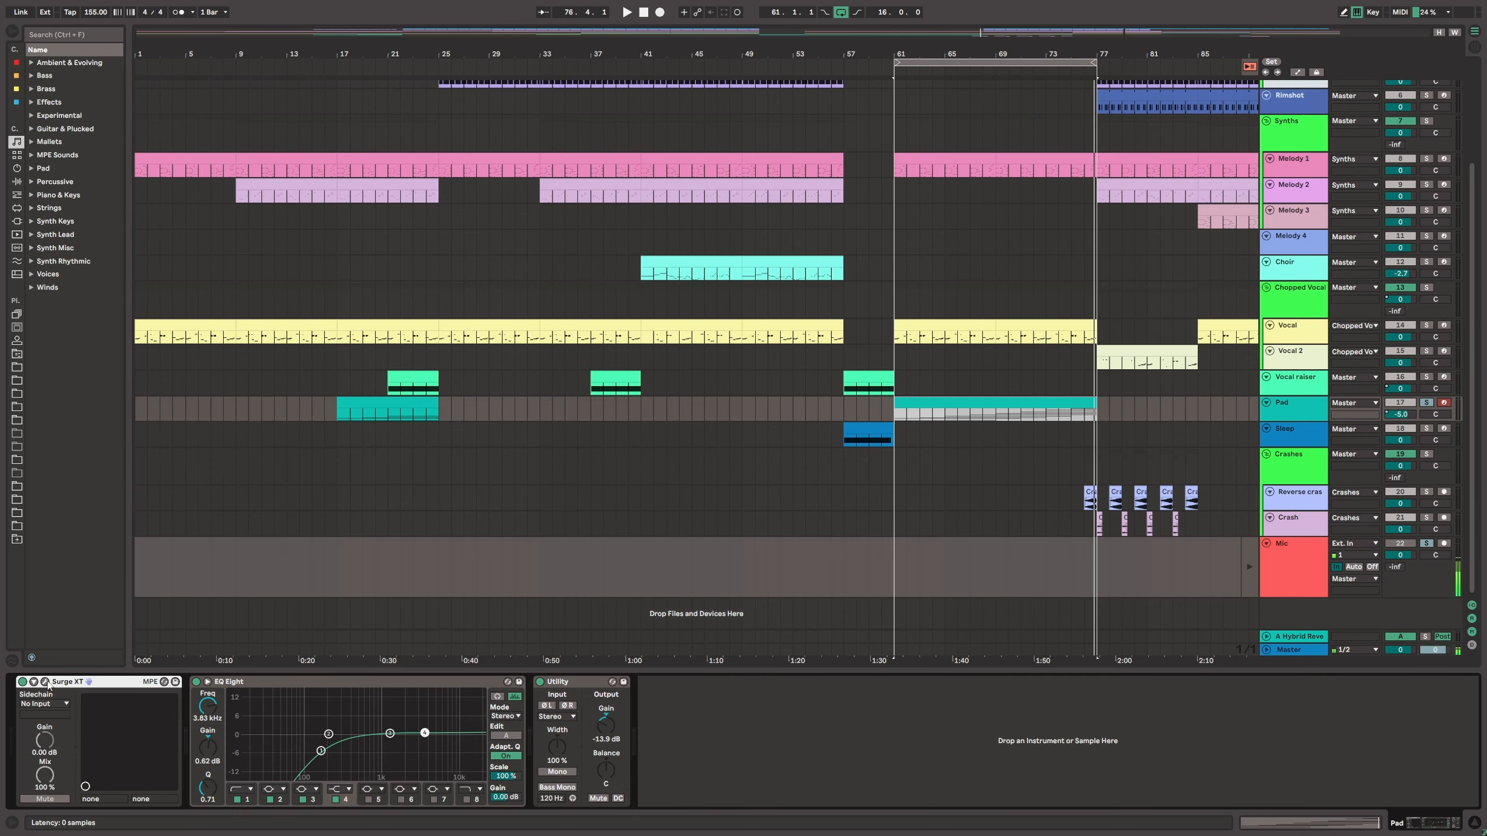
pyautogui.click(87, 682)
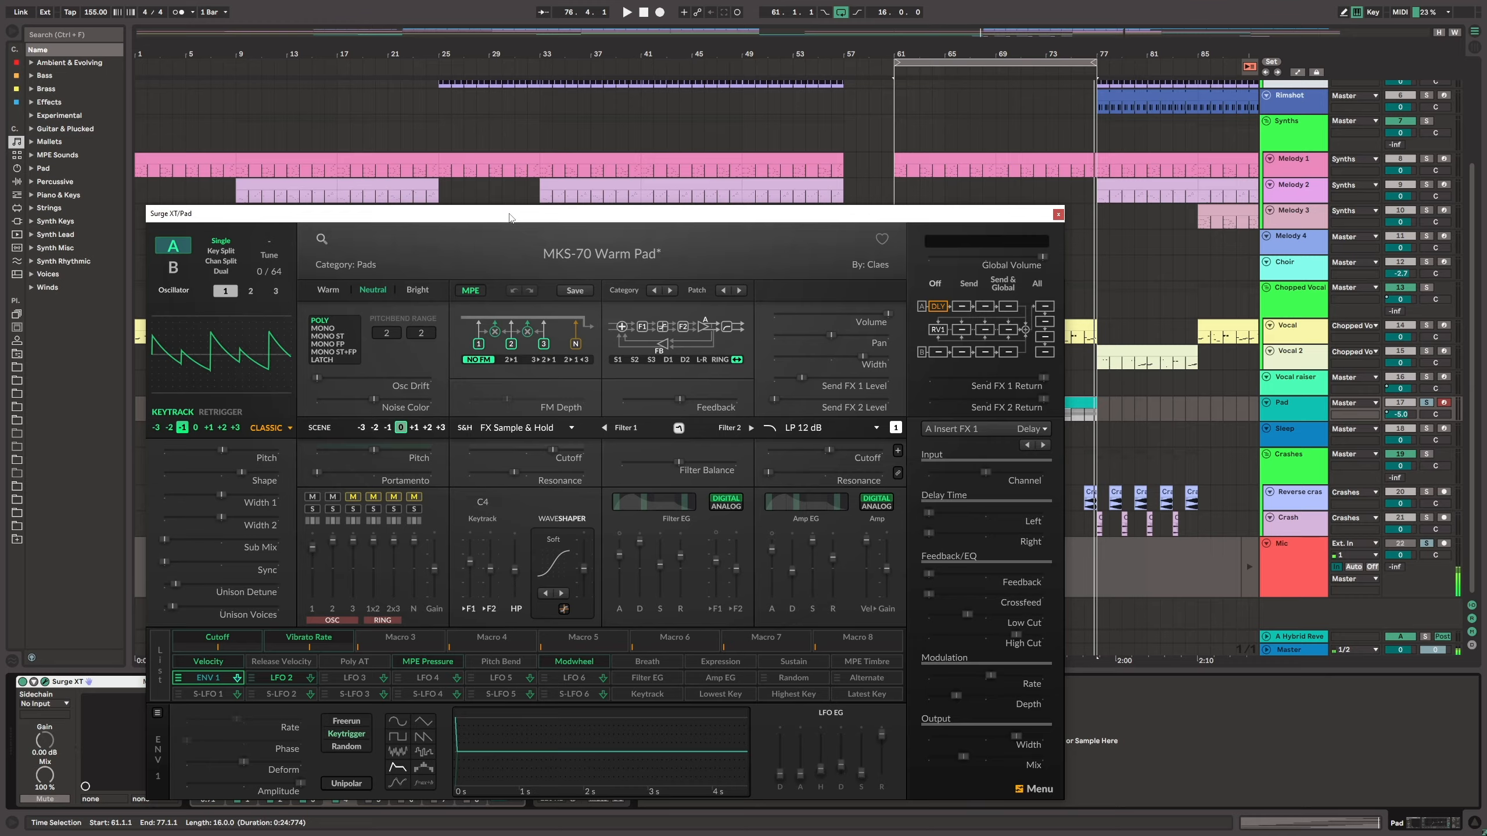
pyautogui.moveTo(509, 217); pyautogui.dragTo(590, 134)
pyautogui.click(652, 171)
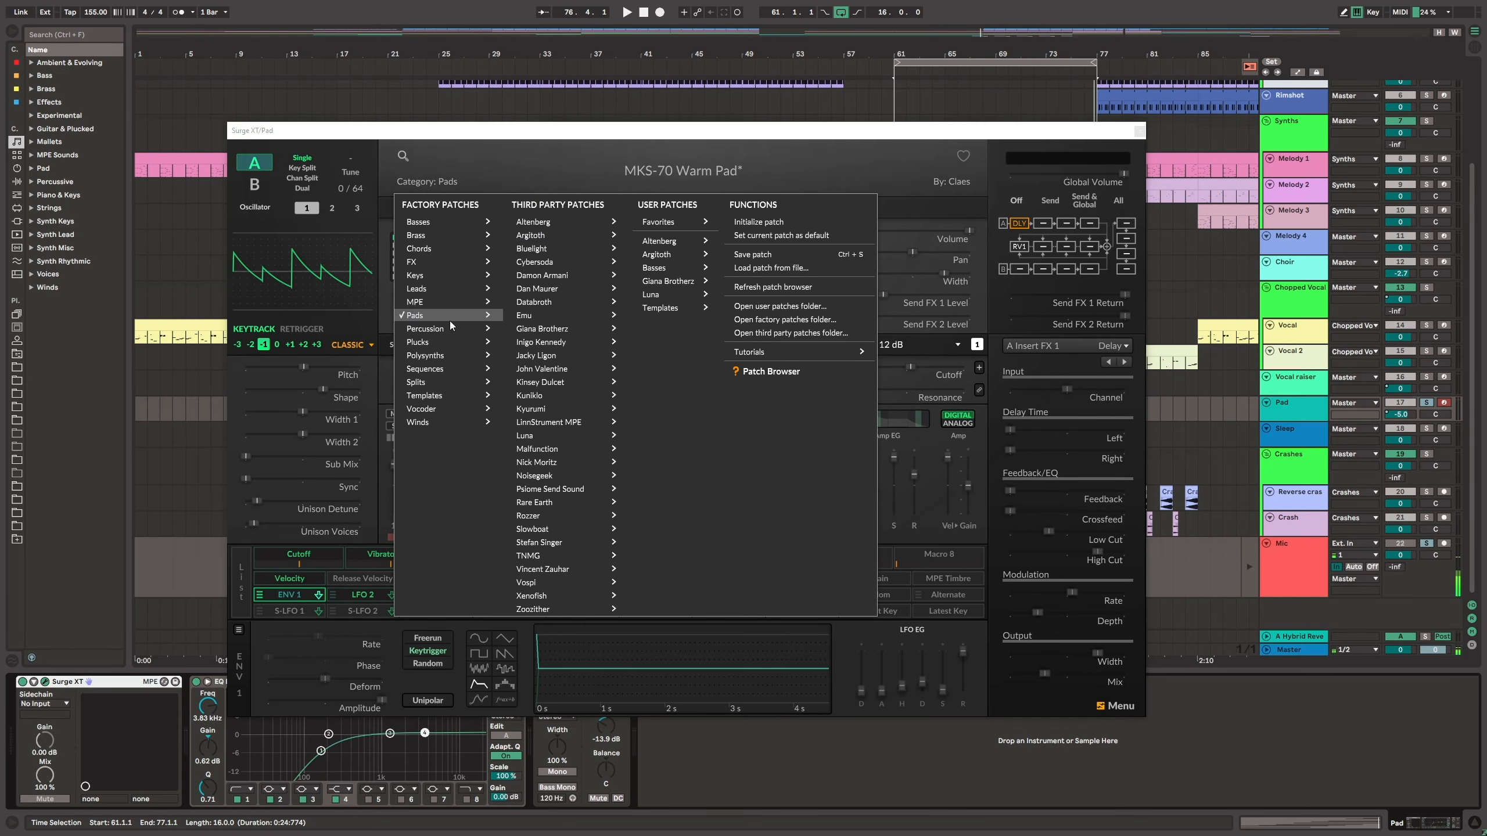
pyautogui.moveTo(448, 317)
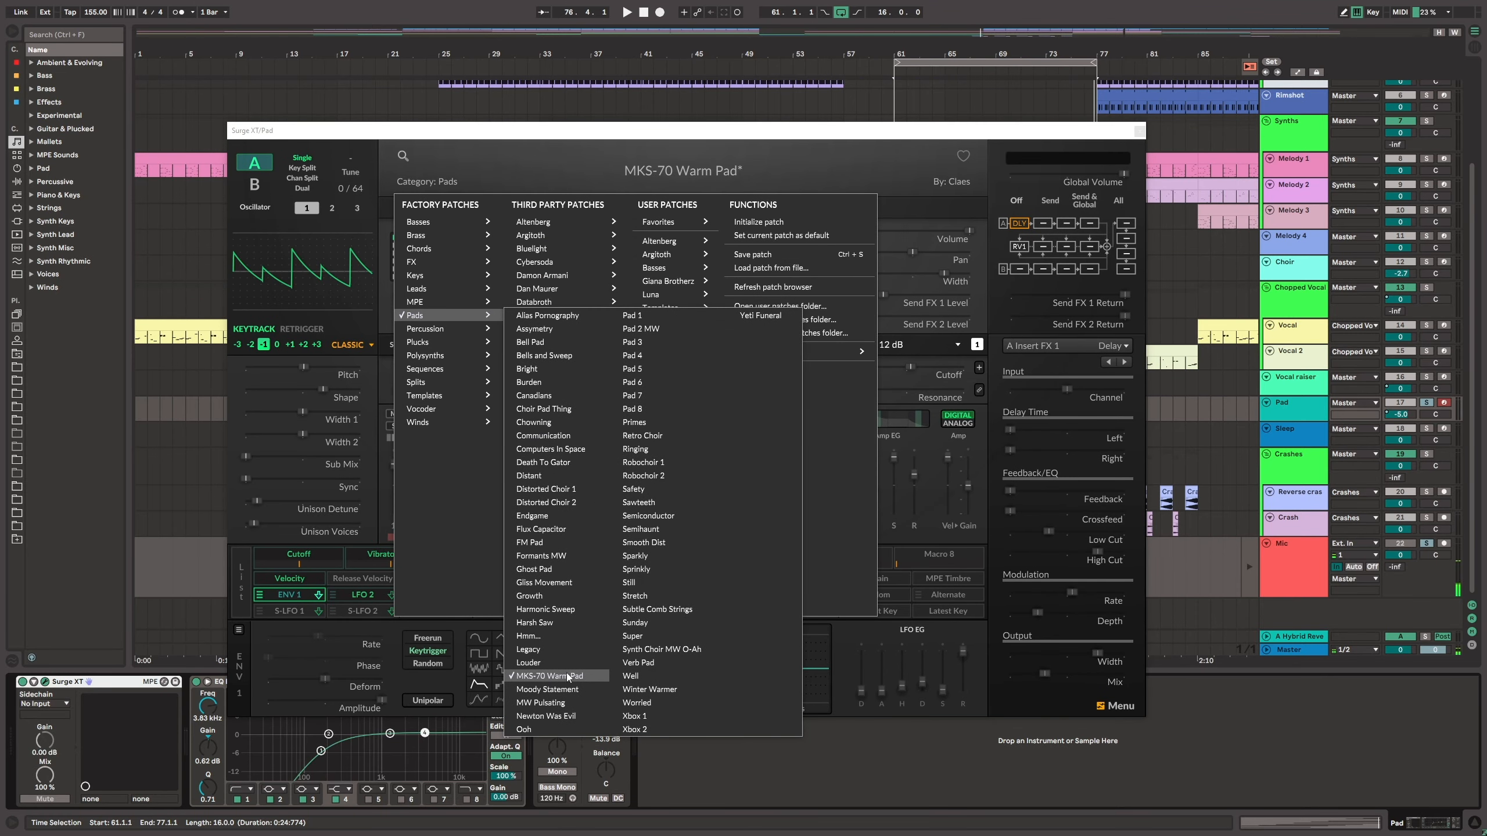
pyautogui.click(597, 135)
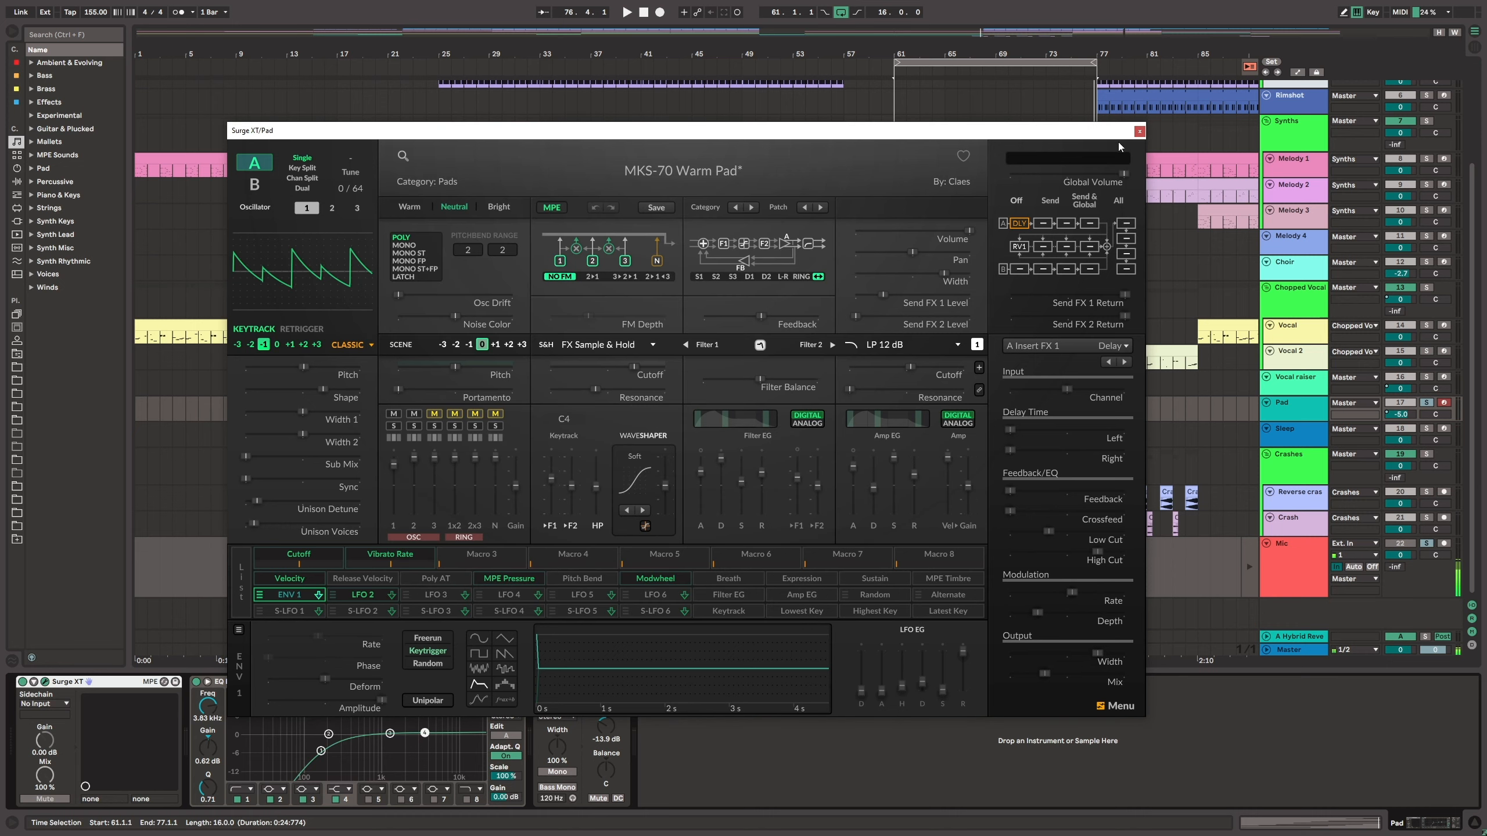
pyautogui.click(1139, 132)
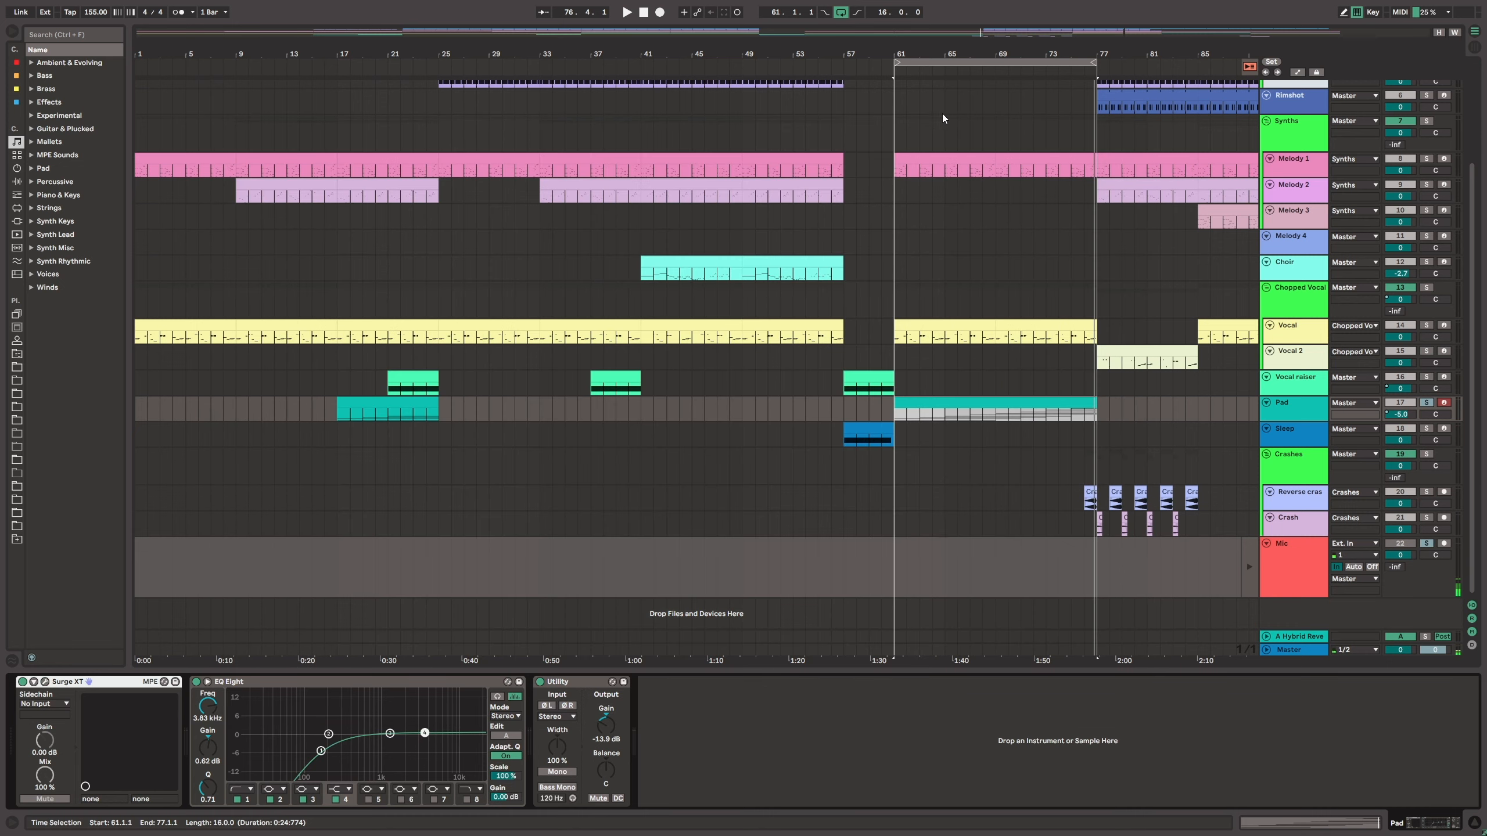
# Step: Play the full mix over a bars 17–25 loop, and shift the loop to a section near the song's end for playback
pyautogui.moveTo(972, 66); pyautogui.dragTo(420, 128)
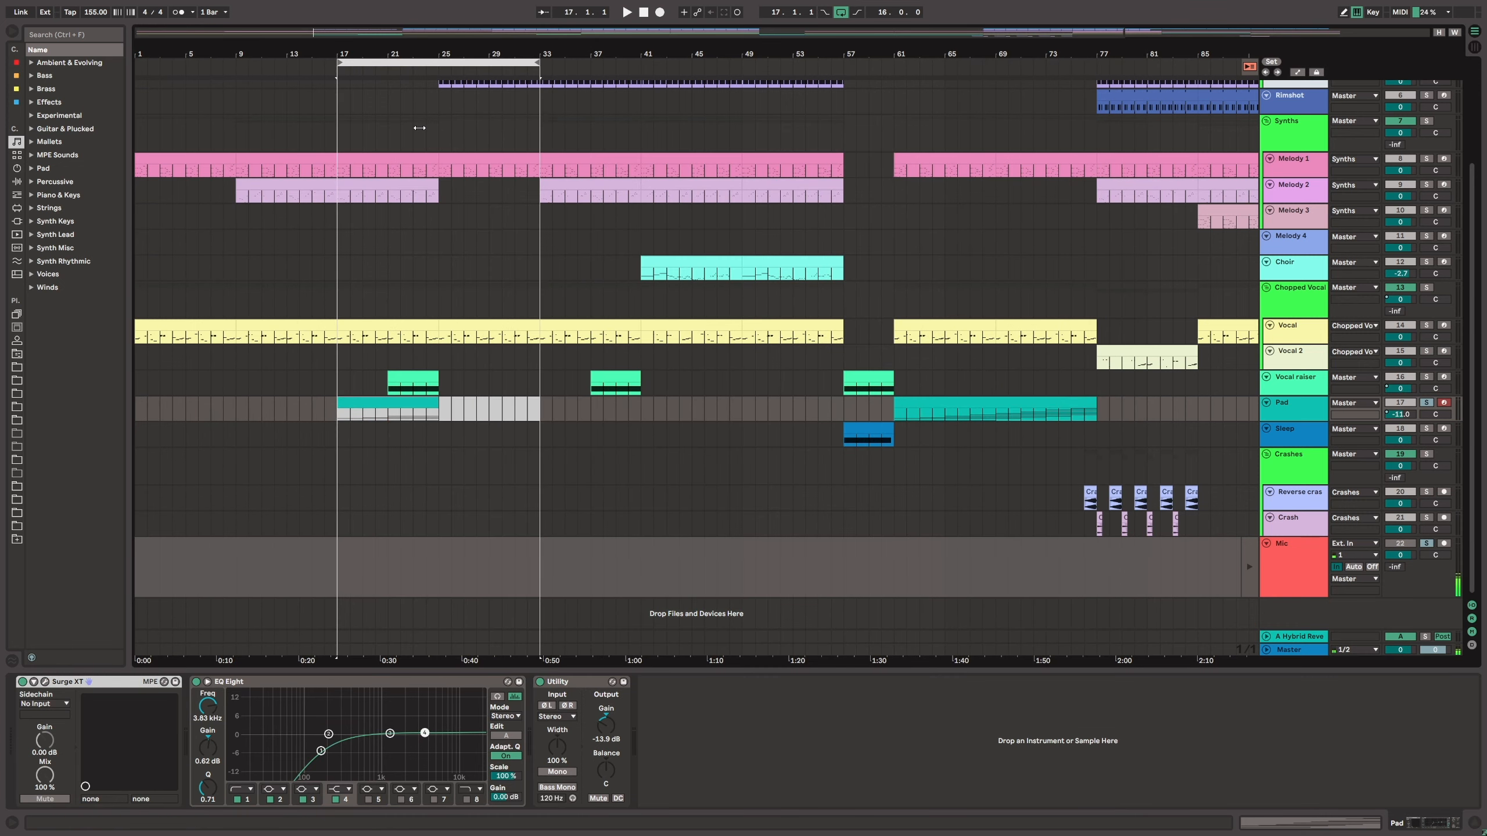
pyautogui.moveTo(538, 63); pyautogui.dragTo(441, 78)
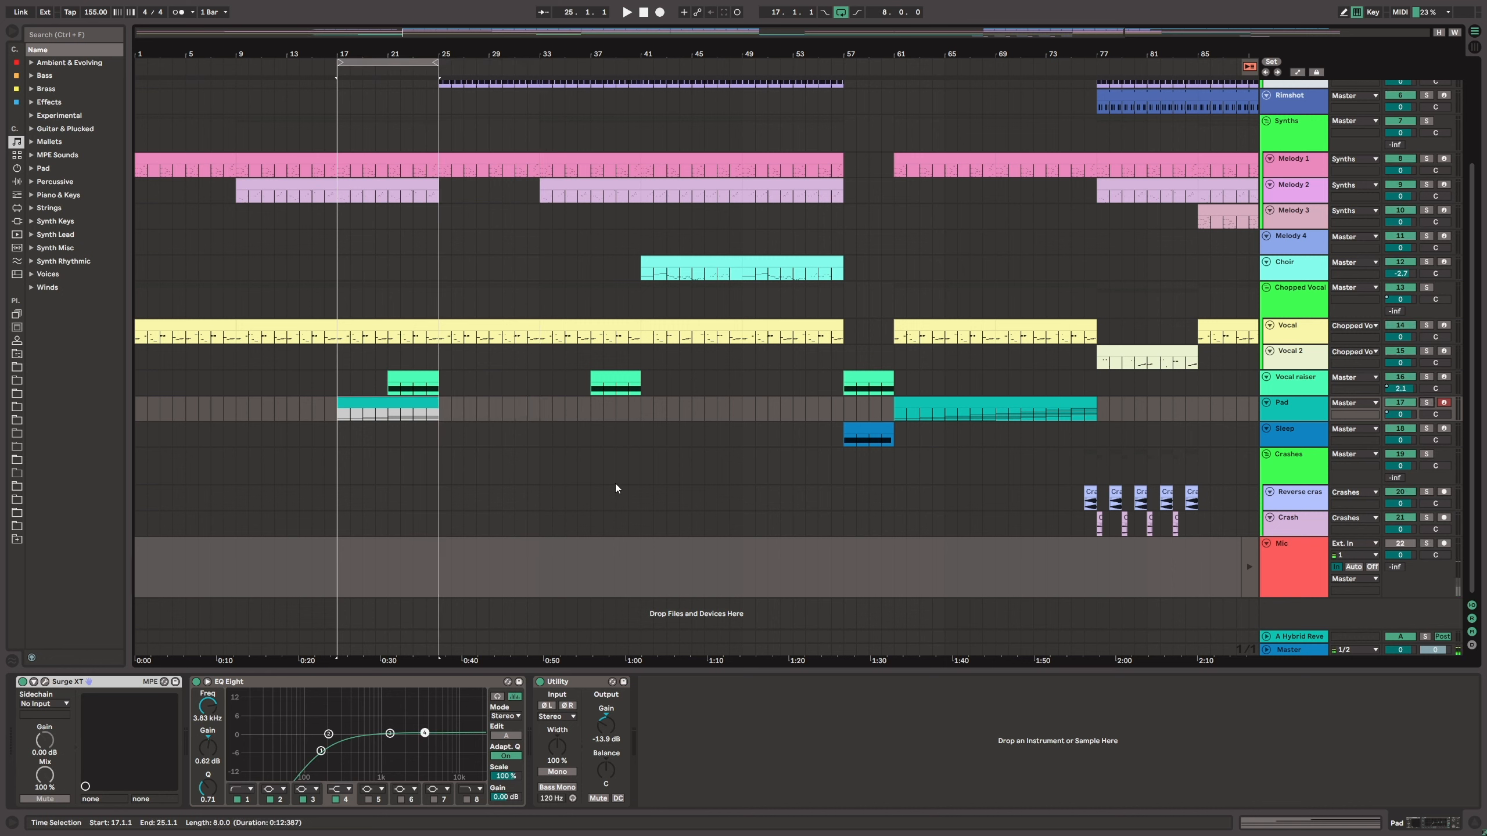
pyautogui.press('space')
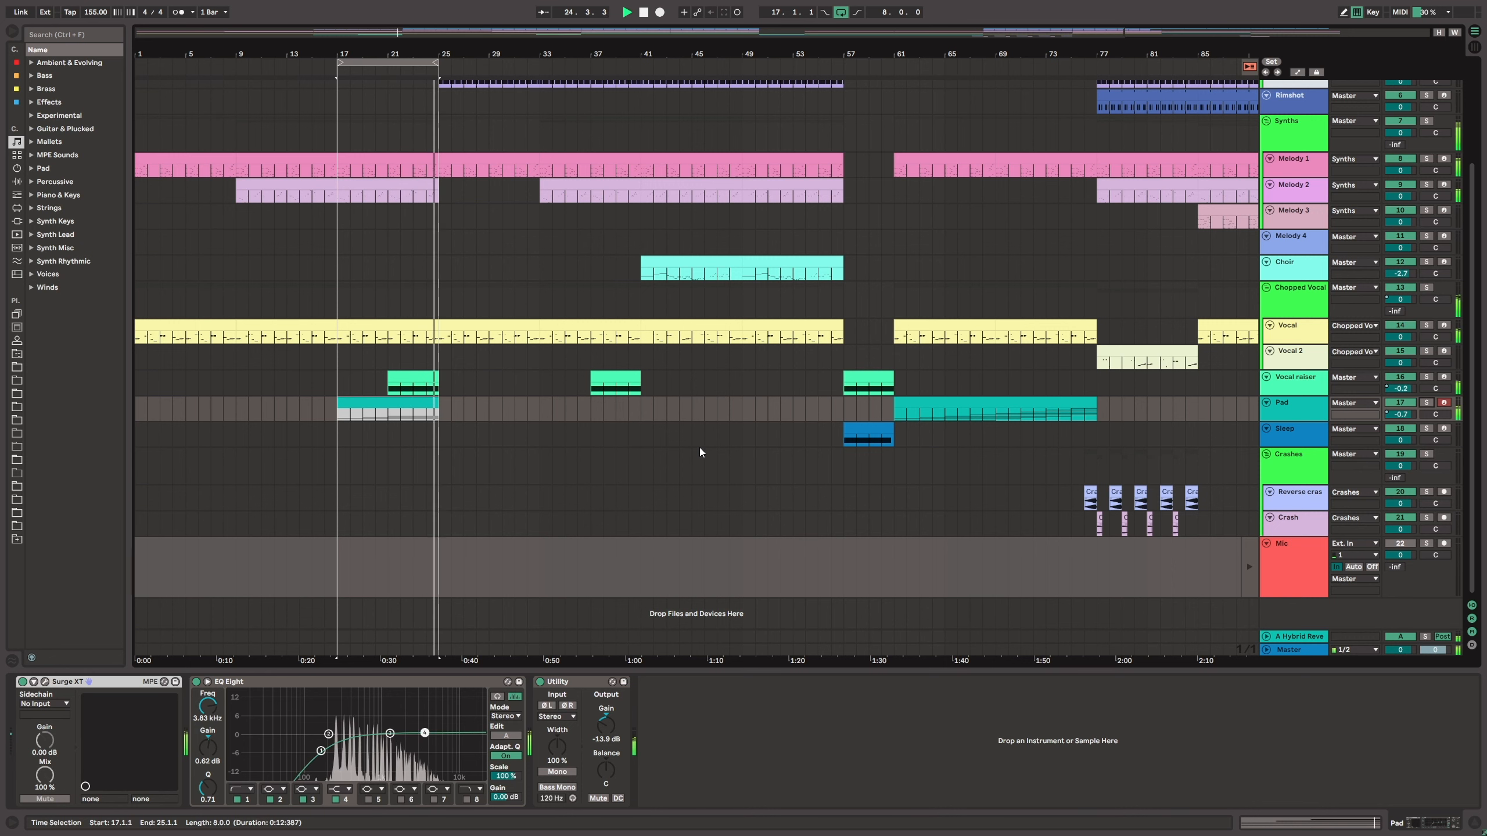
pyautogui.press('space')
pyautogui.moveTo(381, 64); pyautogui.dragTo(1097, 63)
pyautogui.press('space')
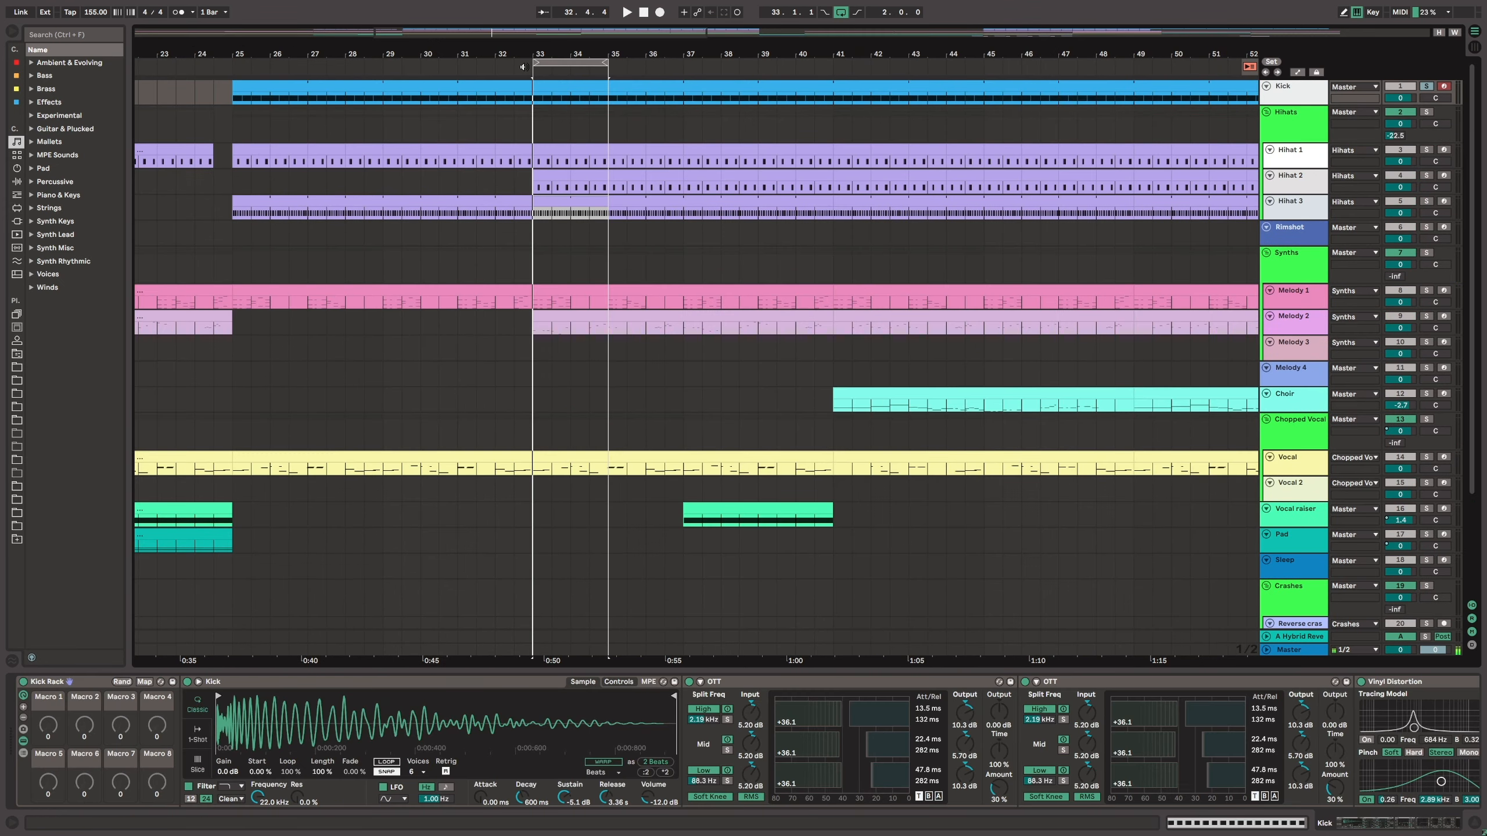
# Step: Play the soloed Kick over bars 33–35 and compare its sound with both OTT devices bypassed and re-enabled
pyautogui.press('space')
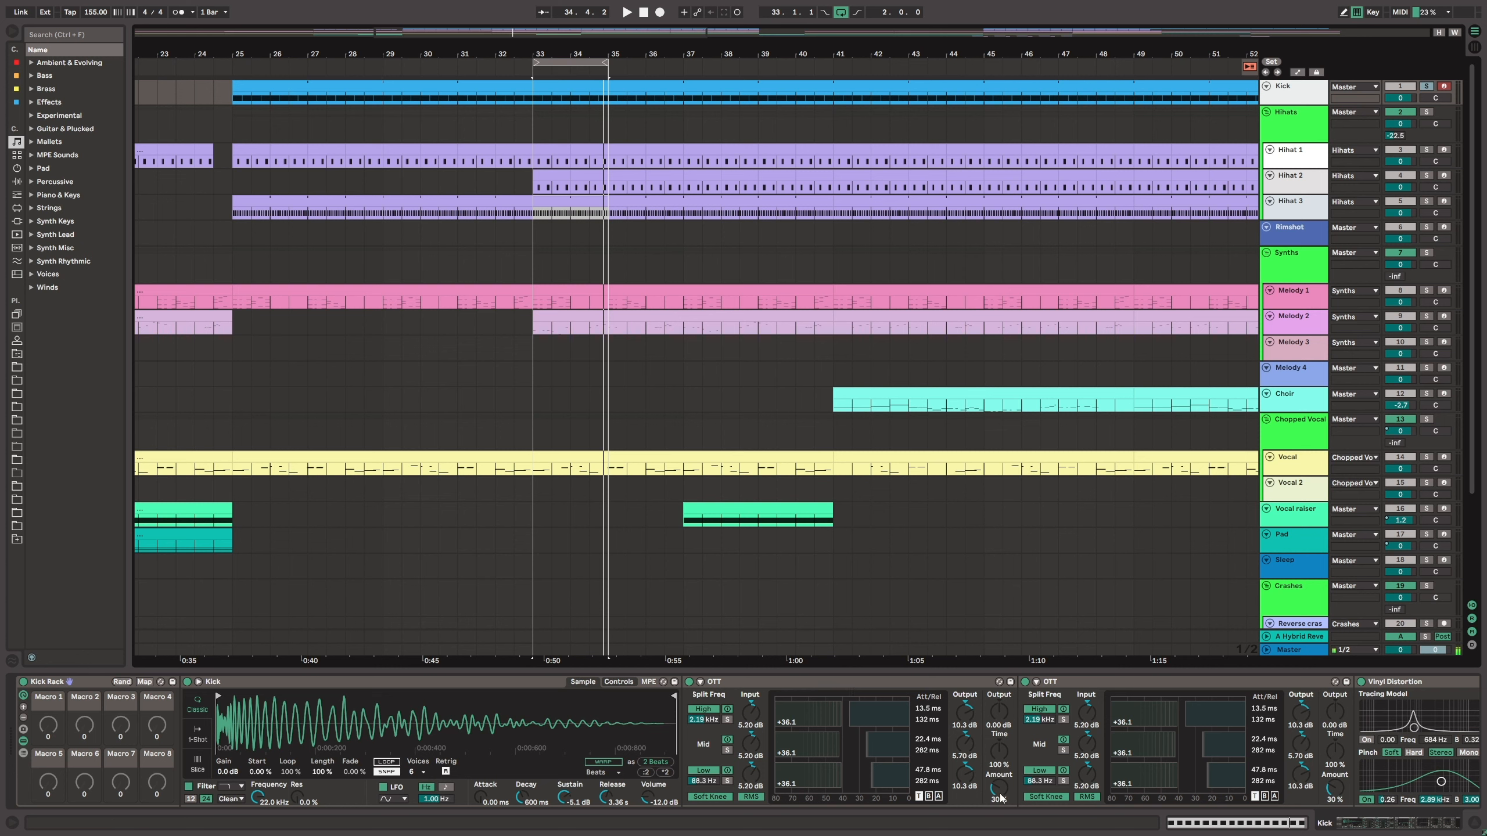
pyautogui.moveTo(1364, 828); pyautogui.dragTo(1368, 830)
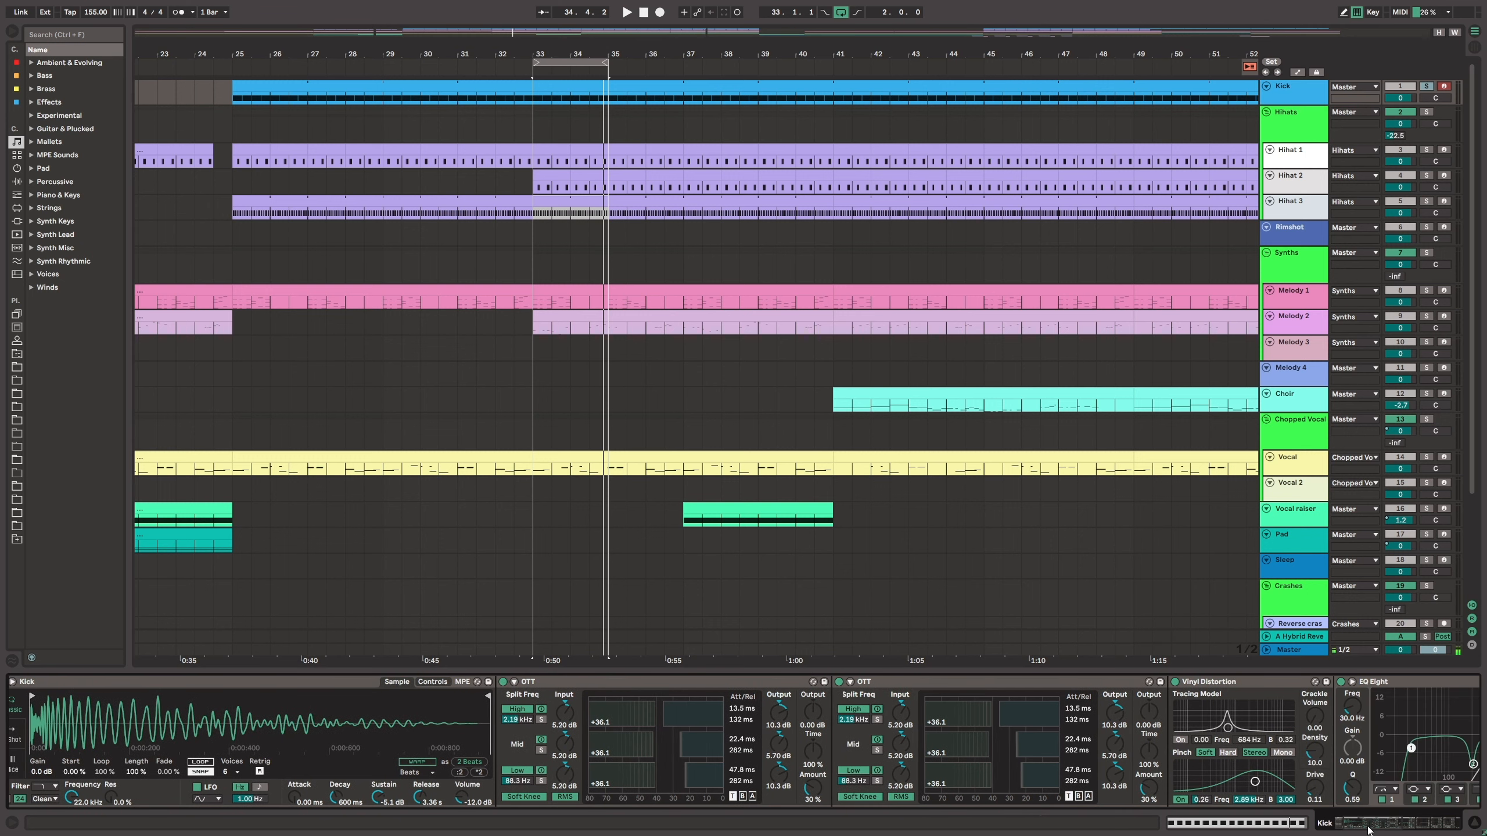
pyautogui.click(504, 682)
pyautogui.click(840, 682)
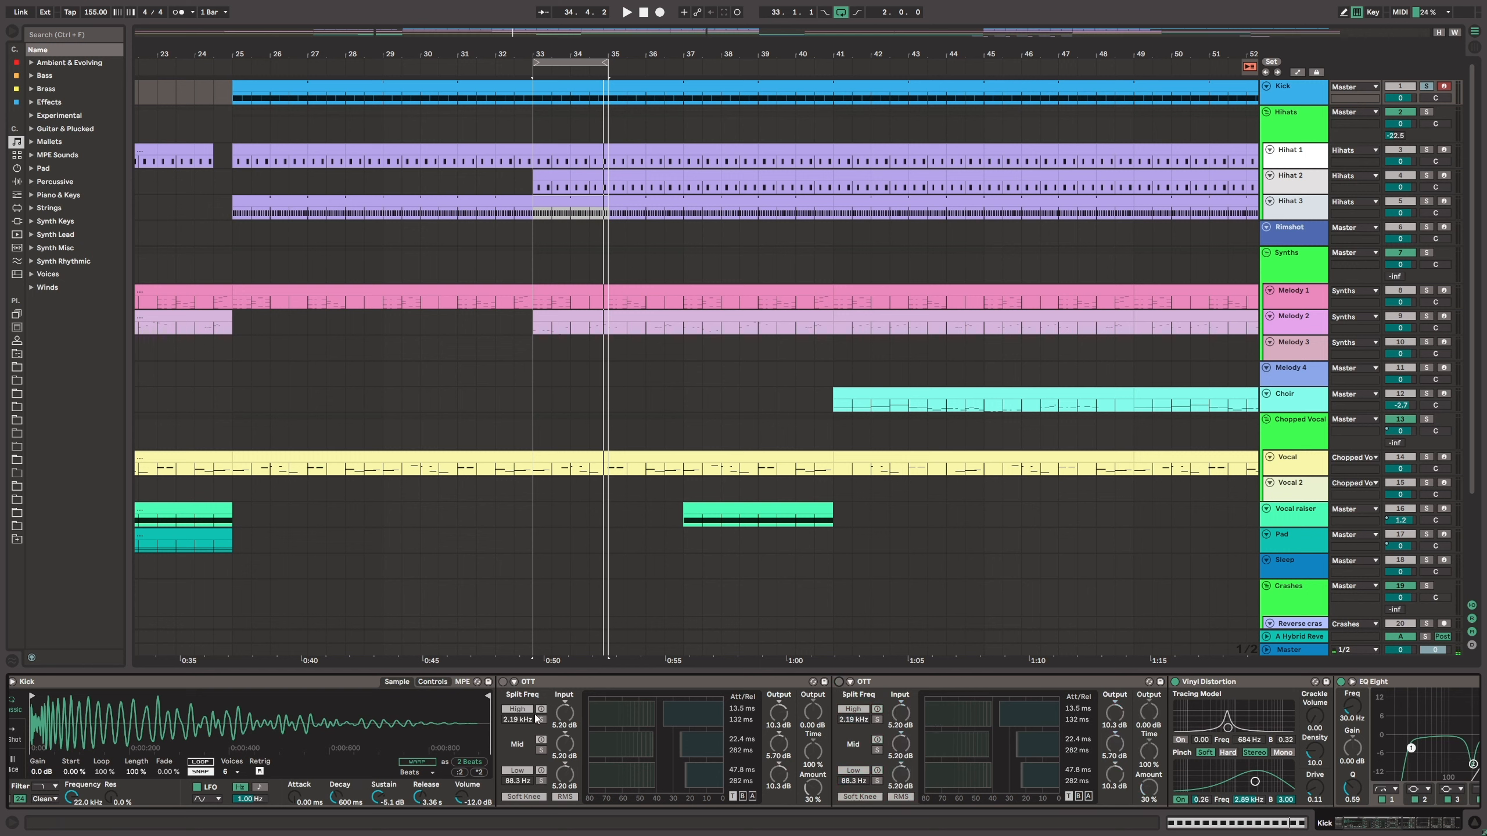
pyautogui.press('space')
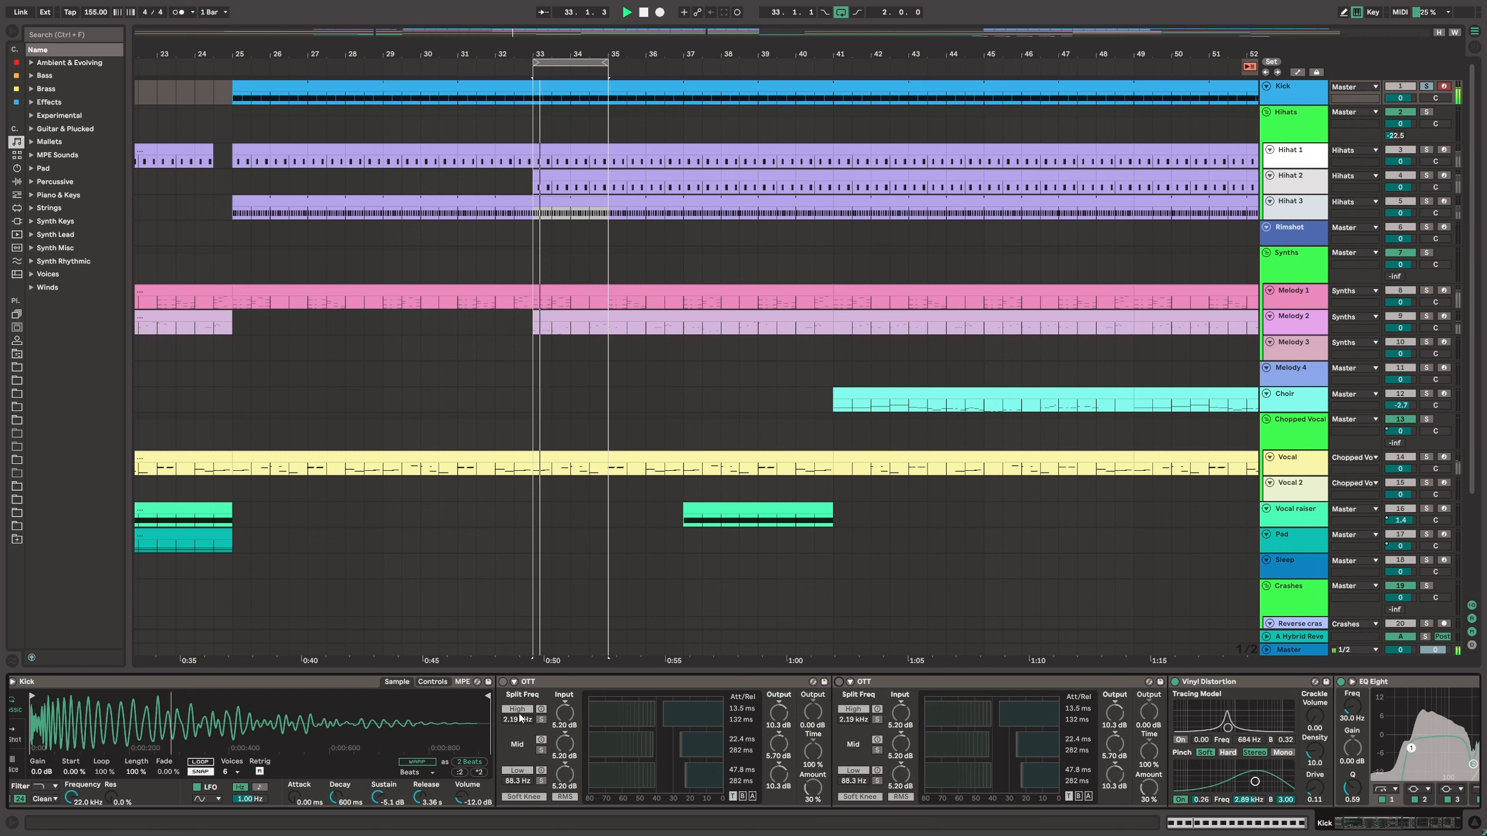
pyautogui.click(503, 682)
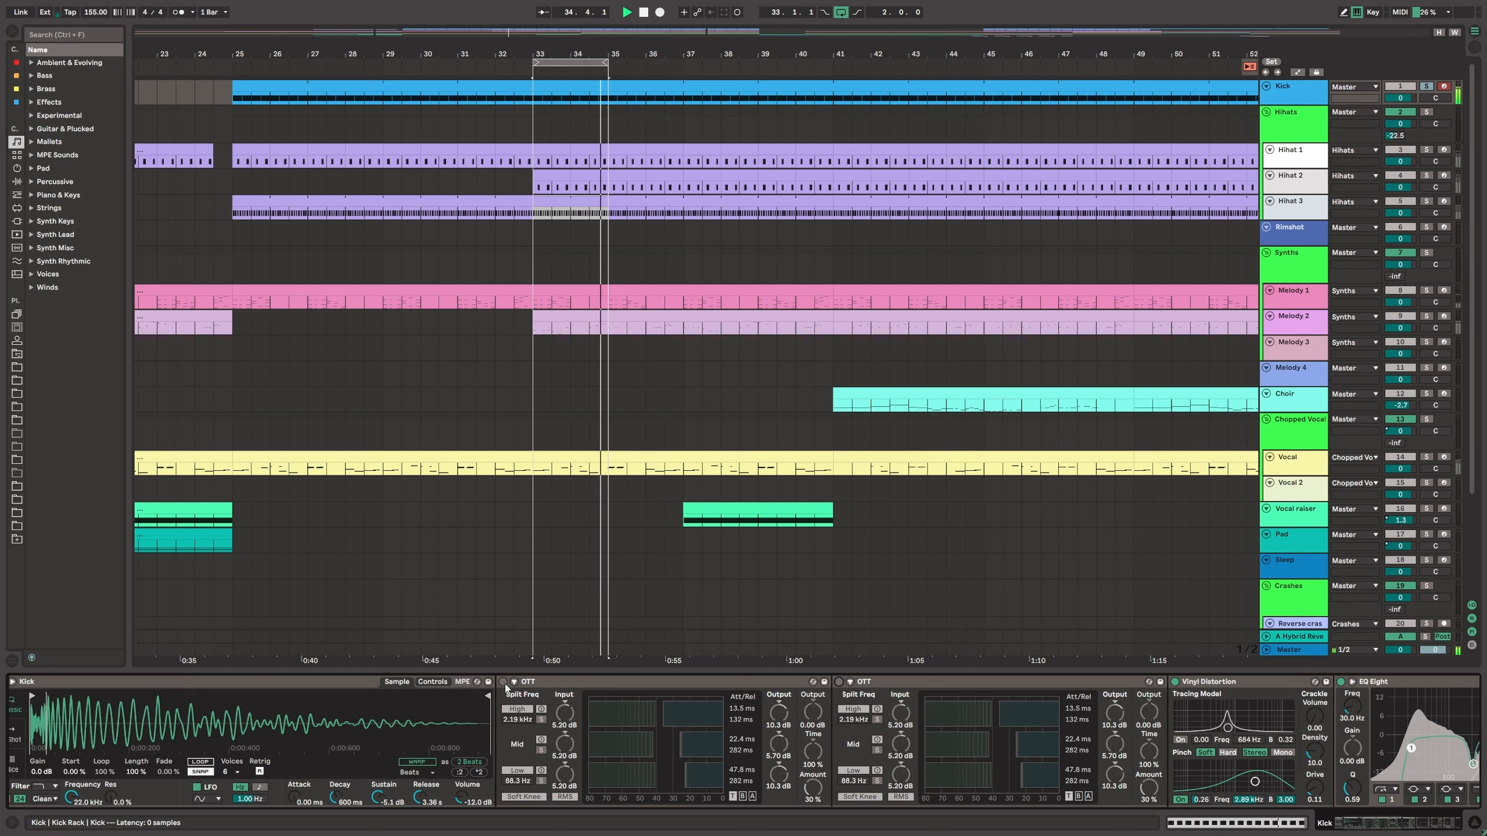
pyautogui.click(840, 683)
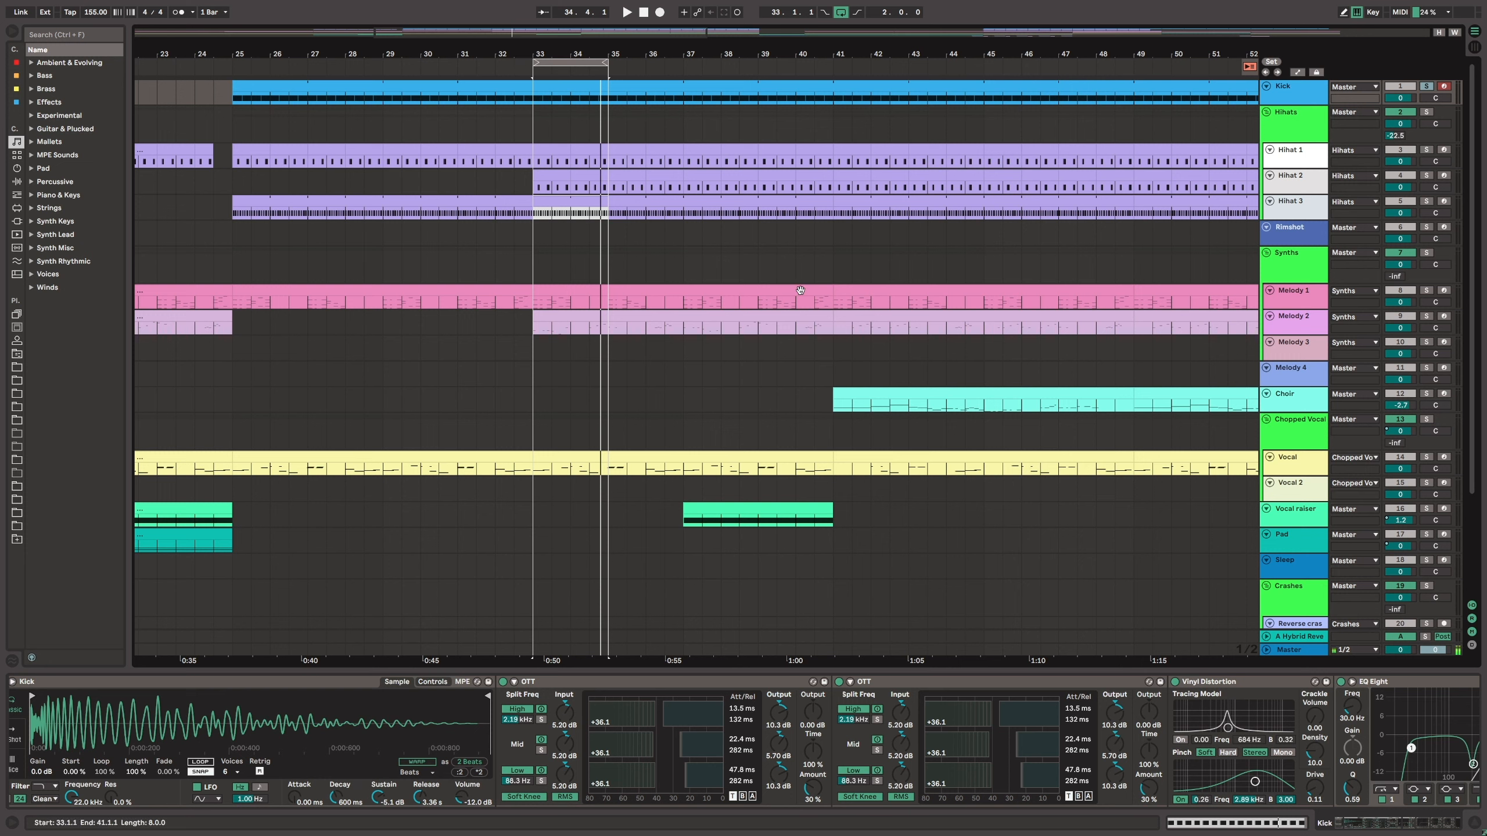
pyautogui.press('space')
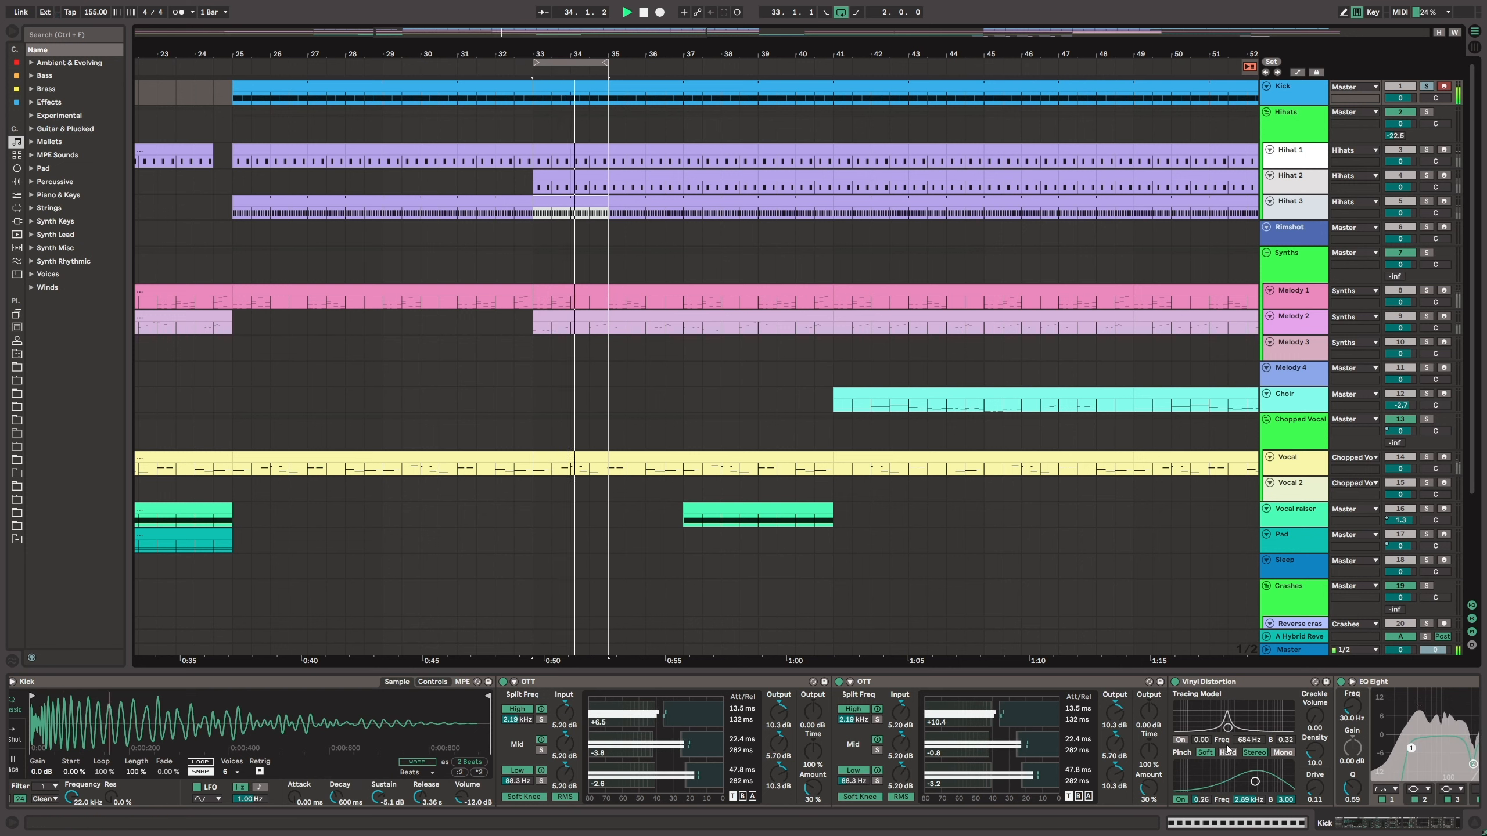
# Step: Examine the side and mid curves of the Kick's EQ Eight during playback, and show the rest of its device chain
pyautogui.moveTo(1360, 828); pyautogui.dragTo(1389, 826)
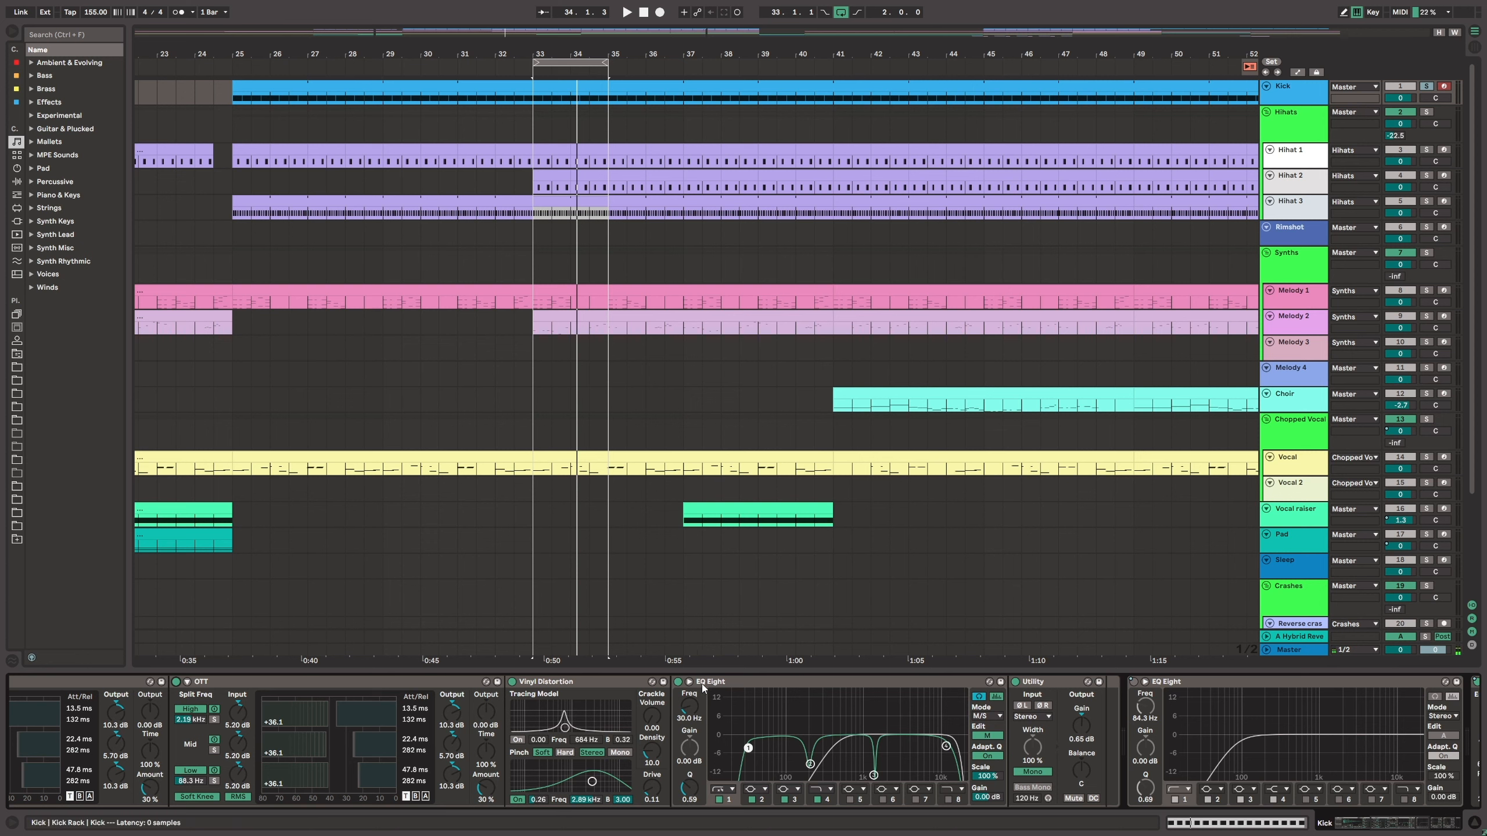
pyautogui.click(993, 737)
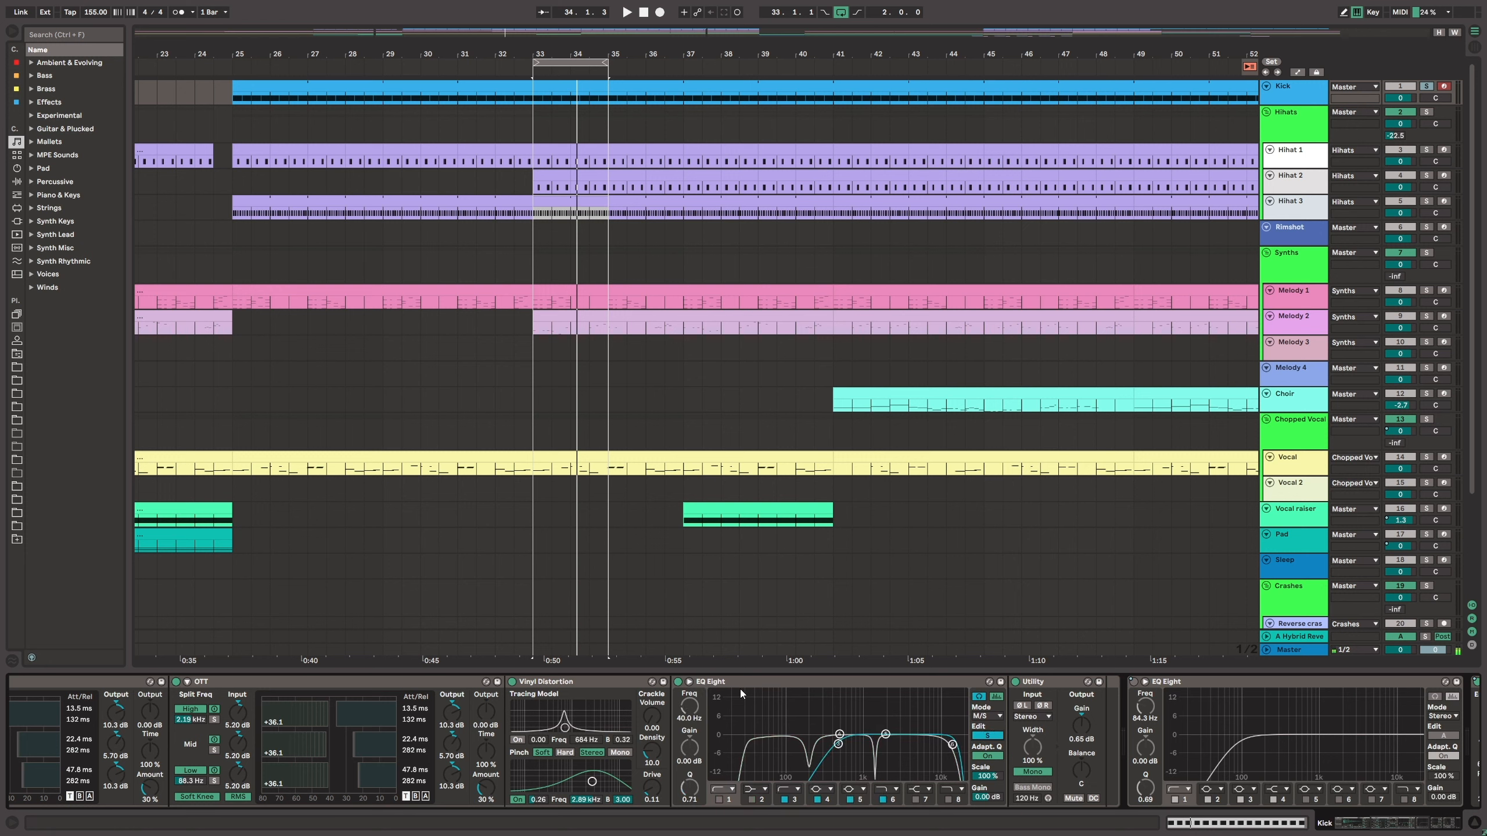
pyautogui.press('space')
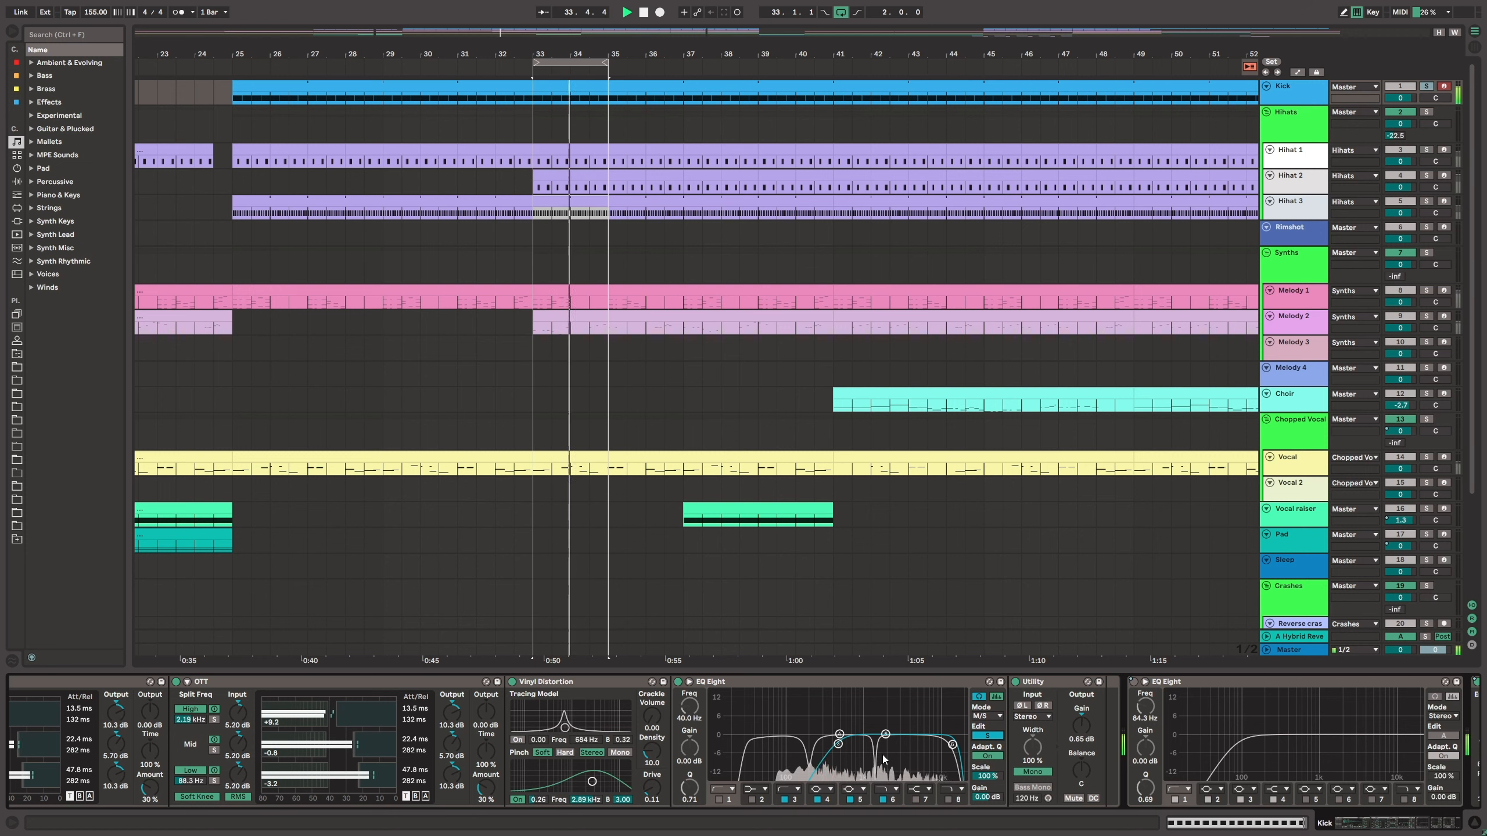
pyautogui.click(988, 737)
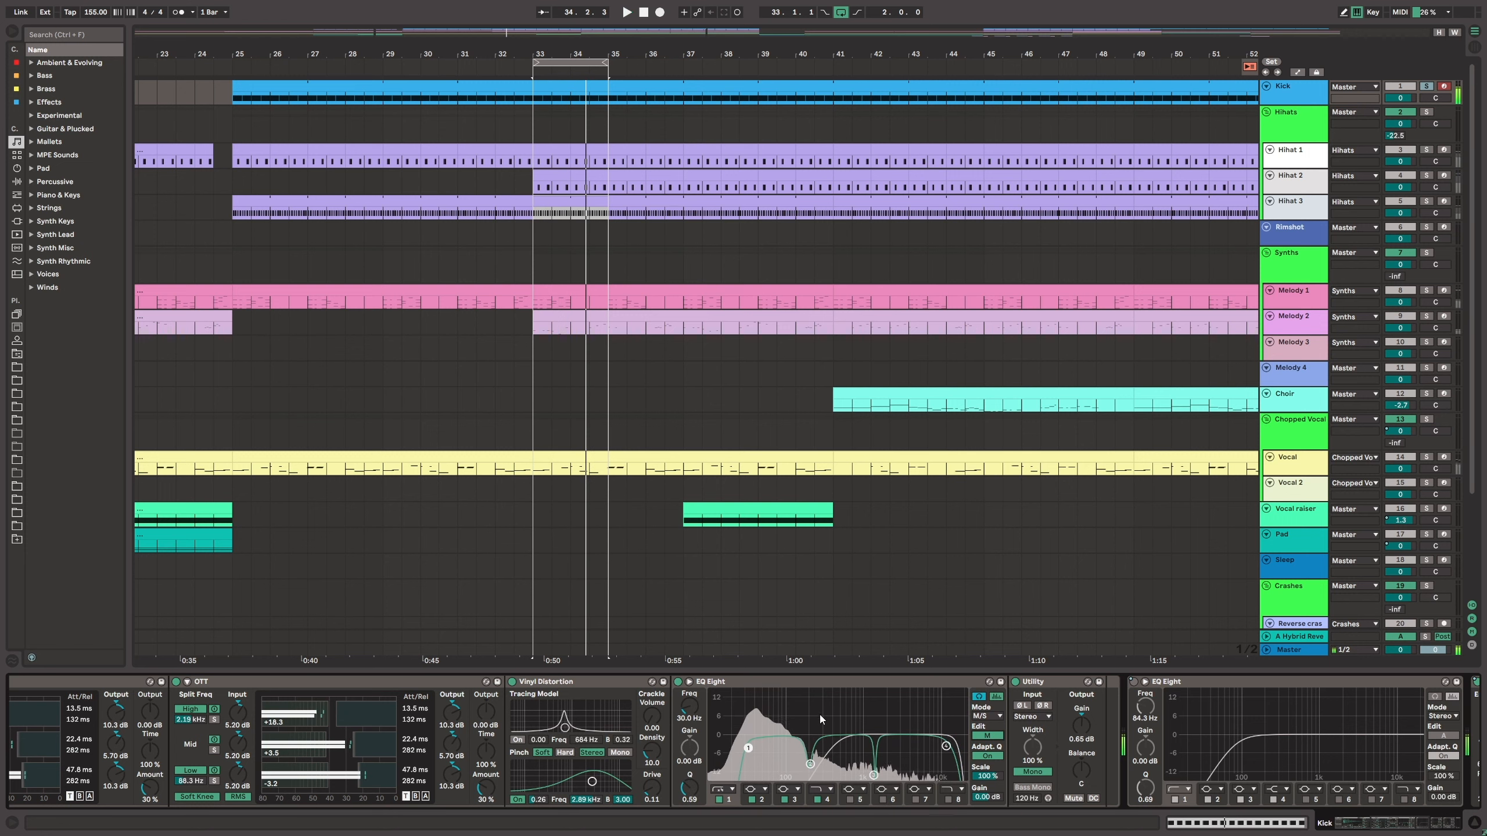
pyautogui.click(1360, 828)
pyautogui.moveTo(1381, 827)
pyautogui.mouseDown()
pyautogui.moveTo(1461, 832)
pyautogui.moveTo(1393, 831)
pyautogui.mouseUp()
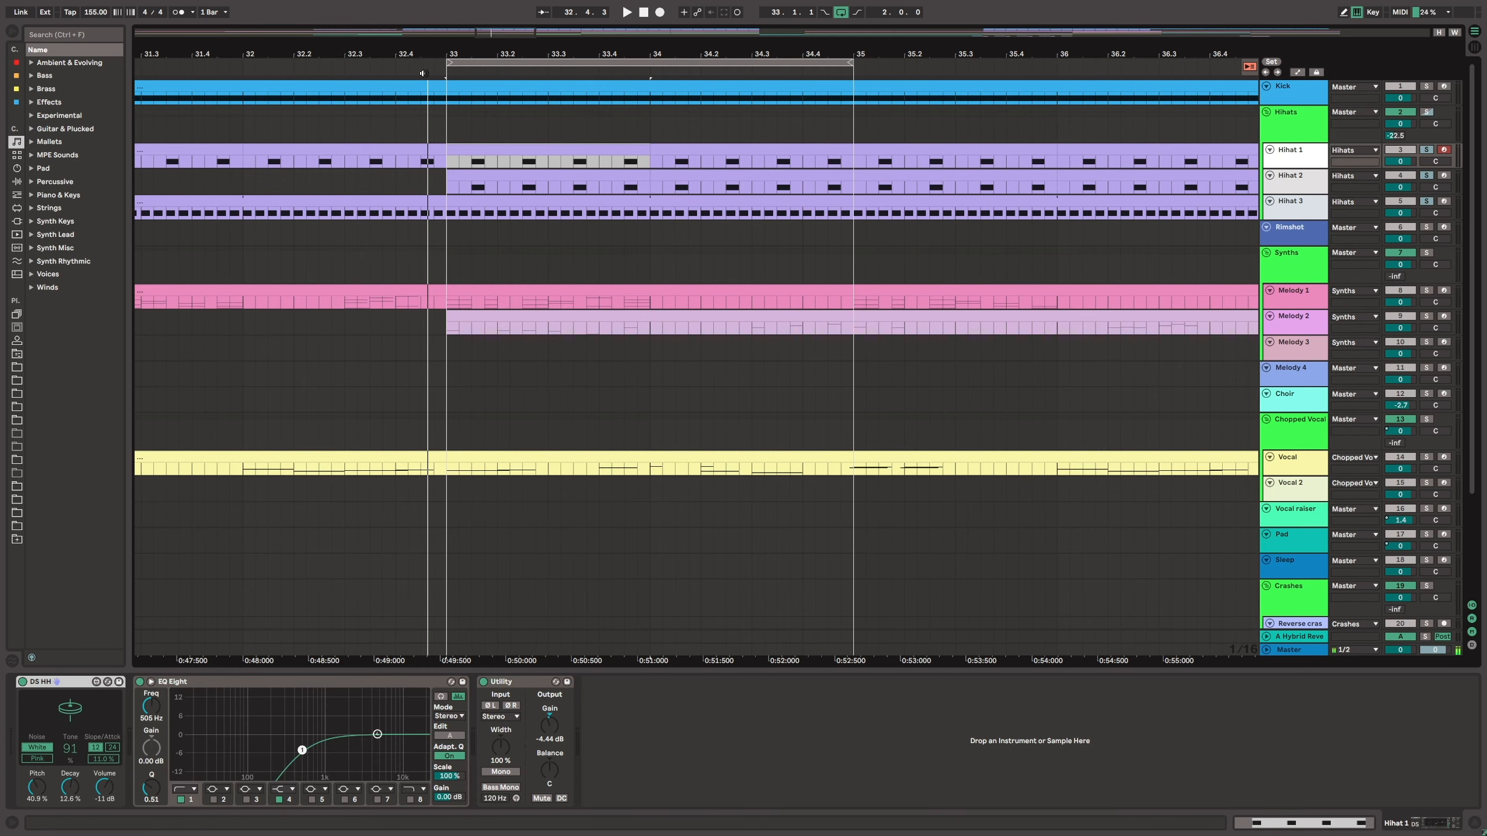
# Step: Play the soloed hi-hats over bars 33–35, show the device chains of Hihat 2 and Hihat 3, and add Hihat 3 to the solo
pyautogui.click(423, 73)
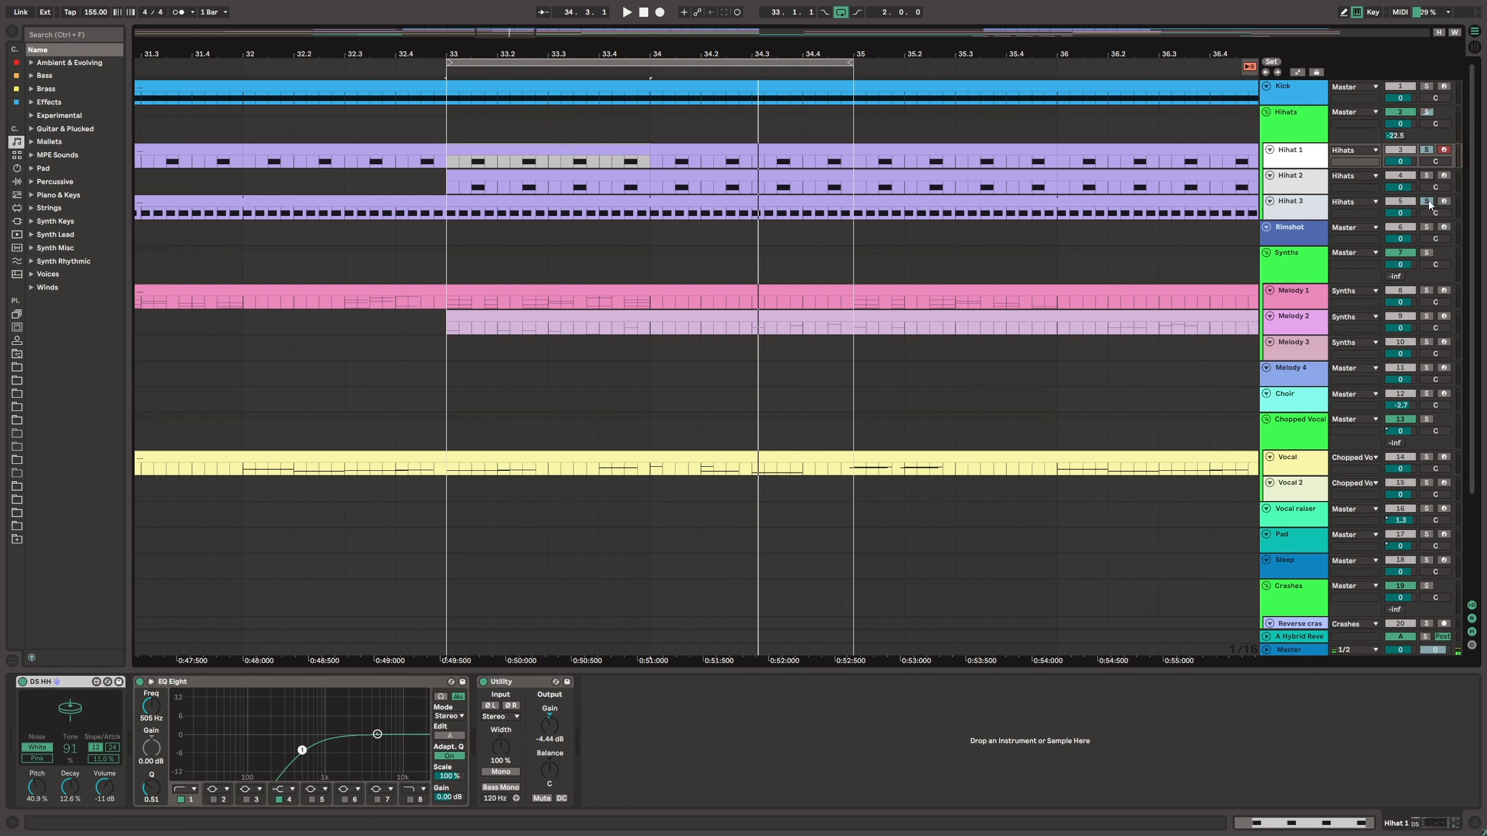
pyautogui.press('space')
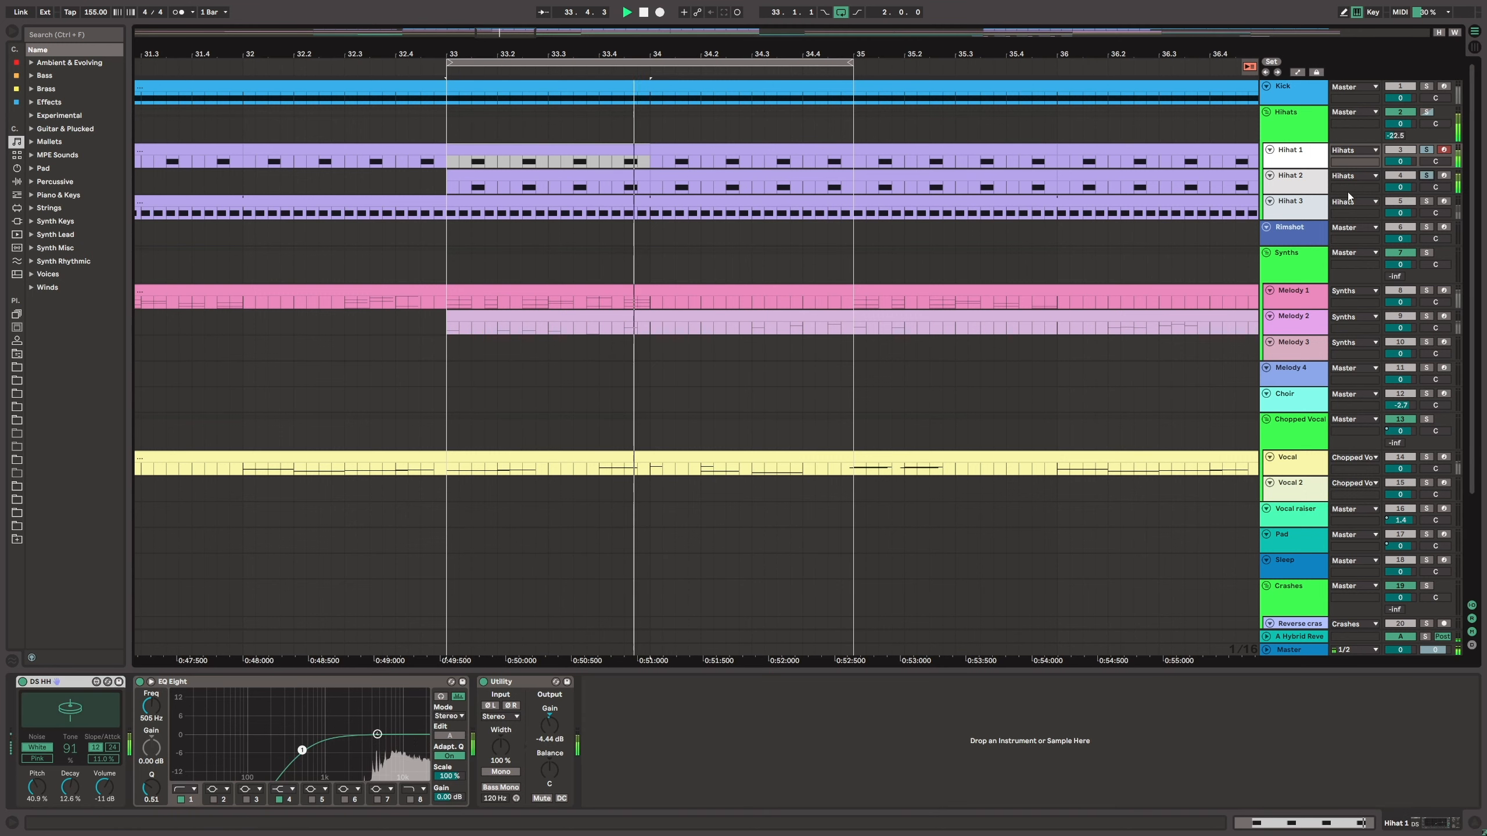
pyautogui.click(1304, 183)
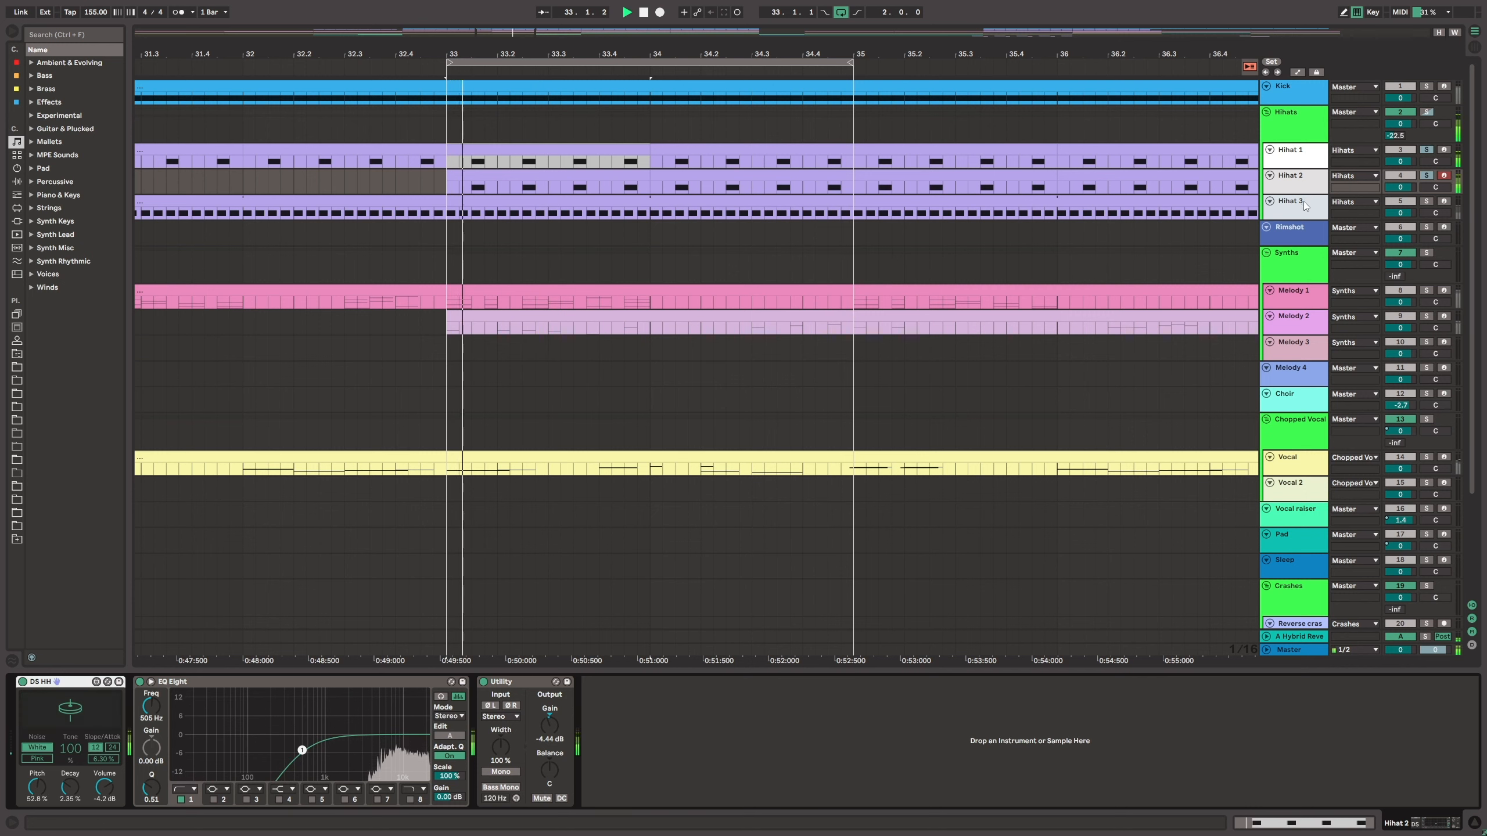
pyautogui.click(1301, 206)
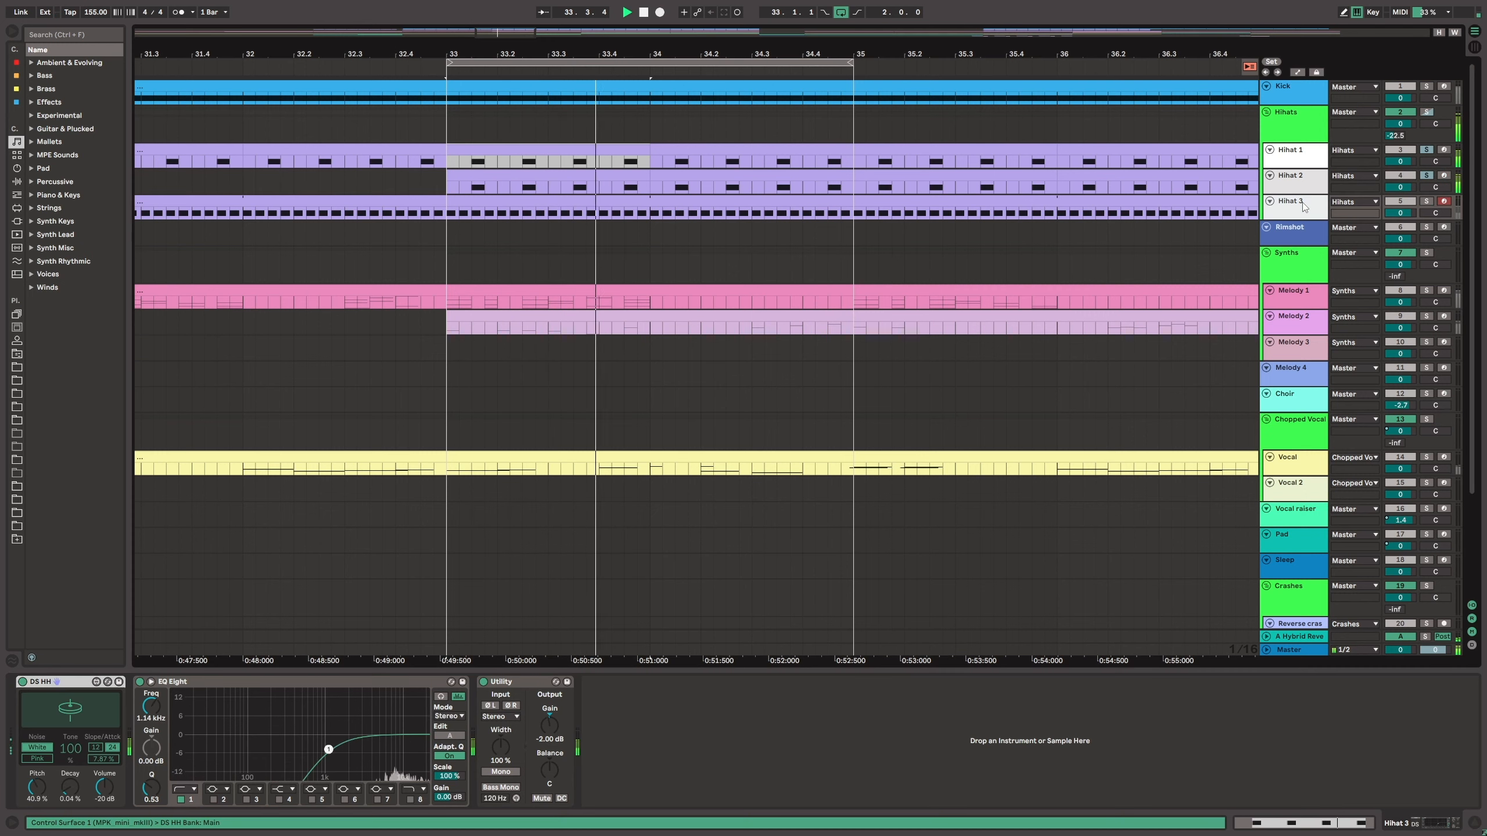
pyautogui.click(1427, 202)
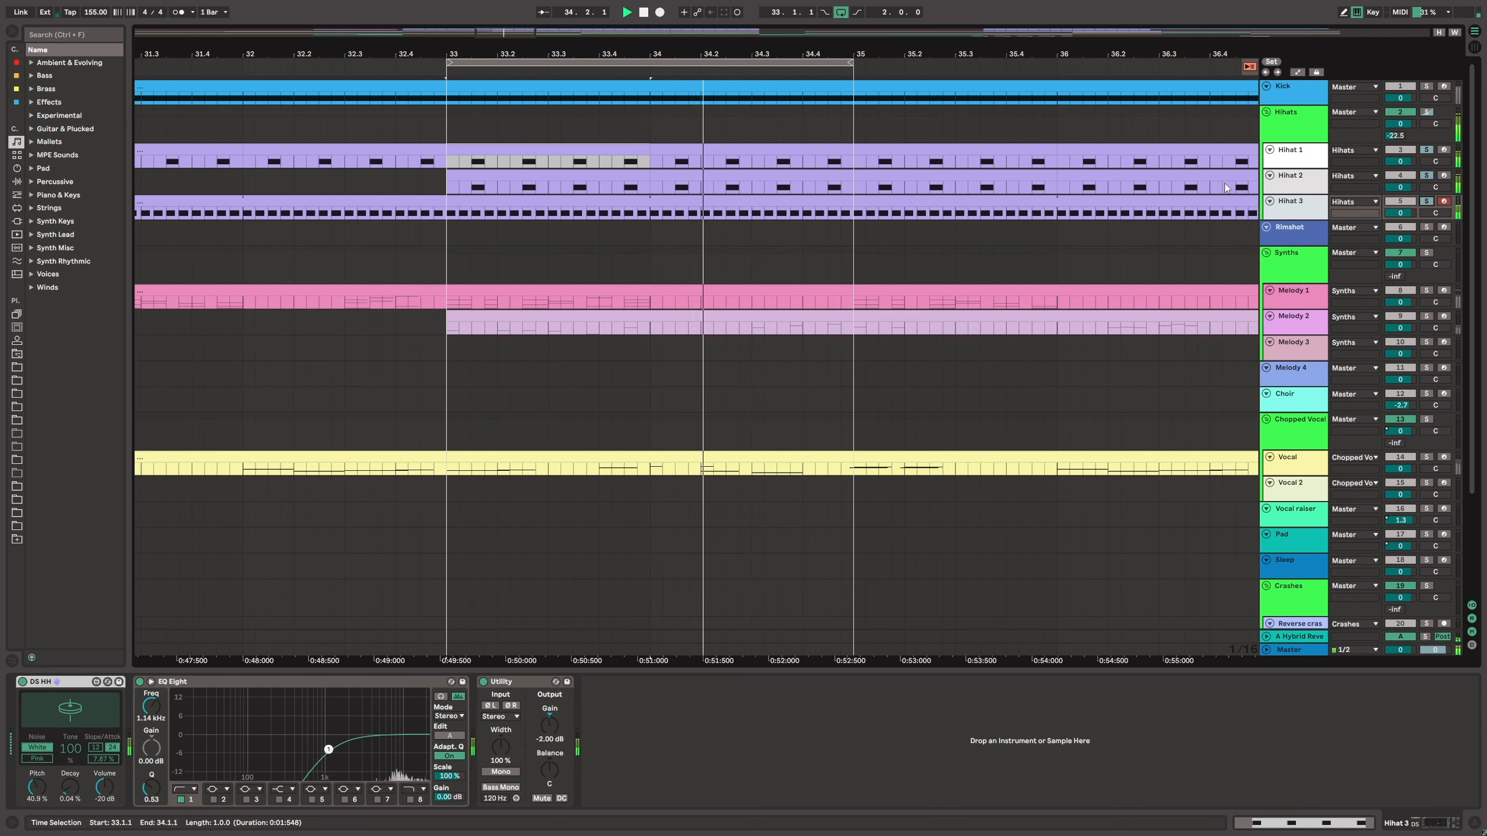
# Step: Show the Hihats group's EQ Eight and KClip Zero settings, close the plugin window, and add the Kick to the solo
pyautogui.click(1287, 122)
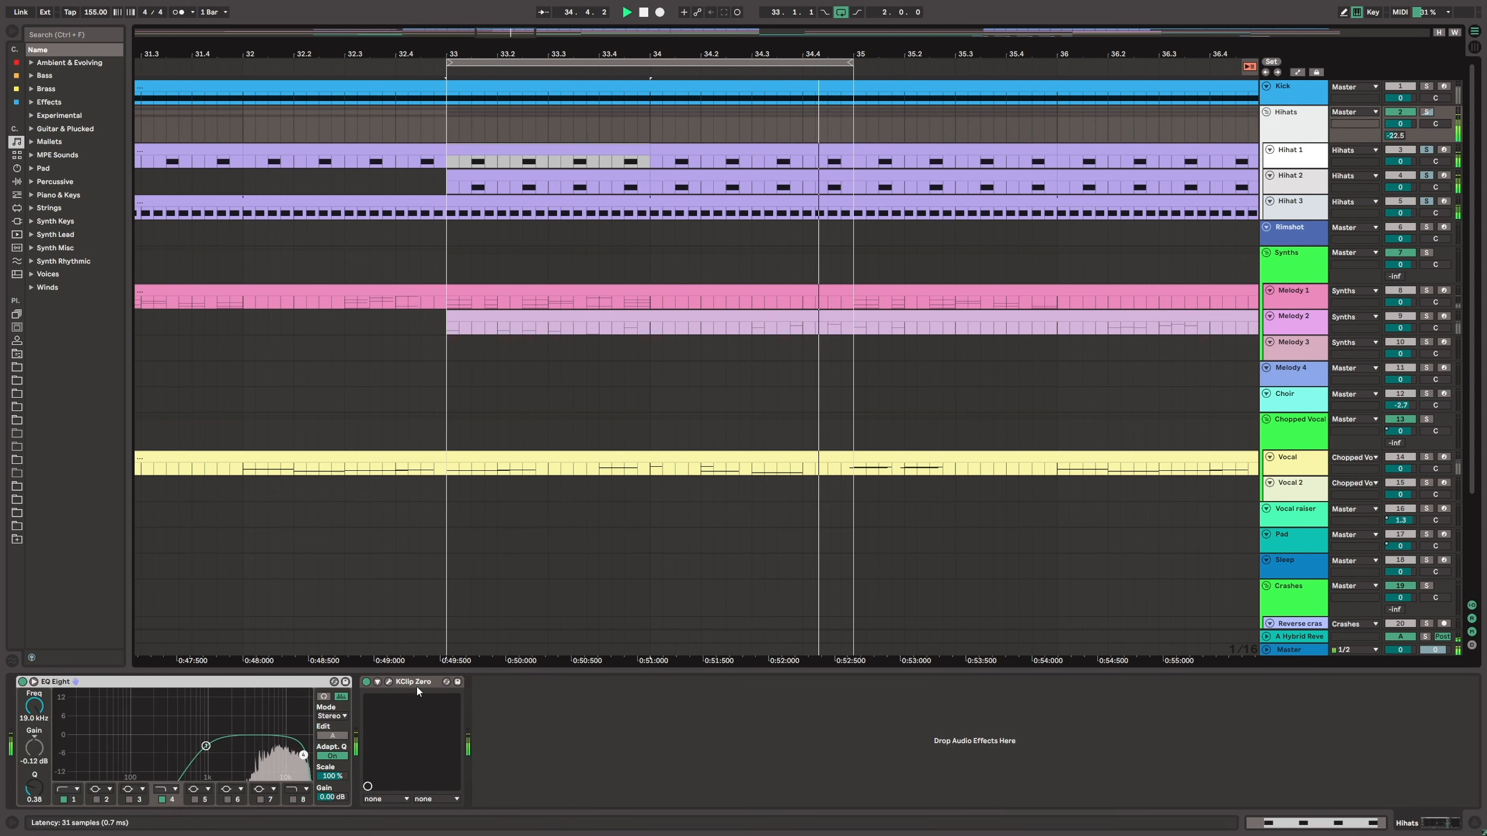
pyautogui.click(389, 682)
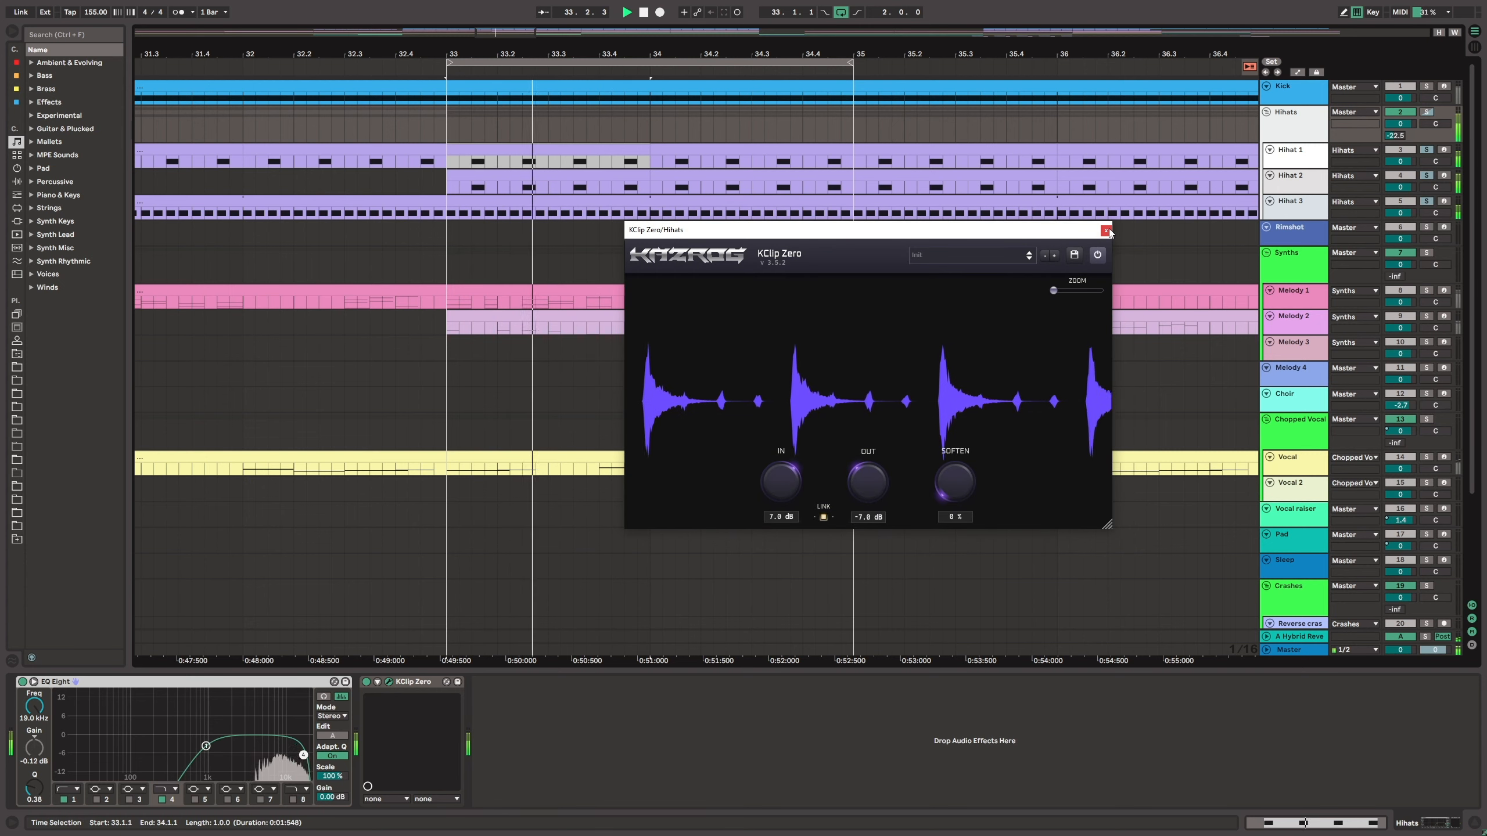
pyautogui.click(1106, 230)
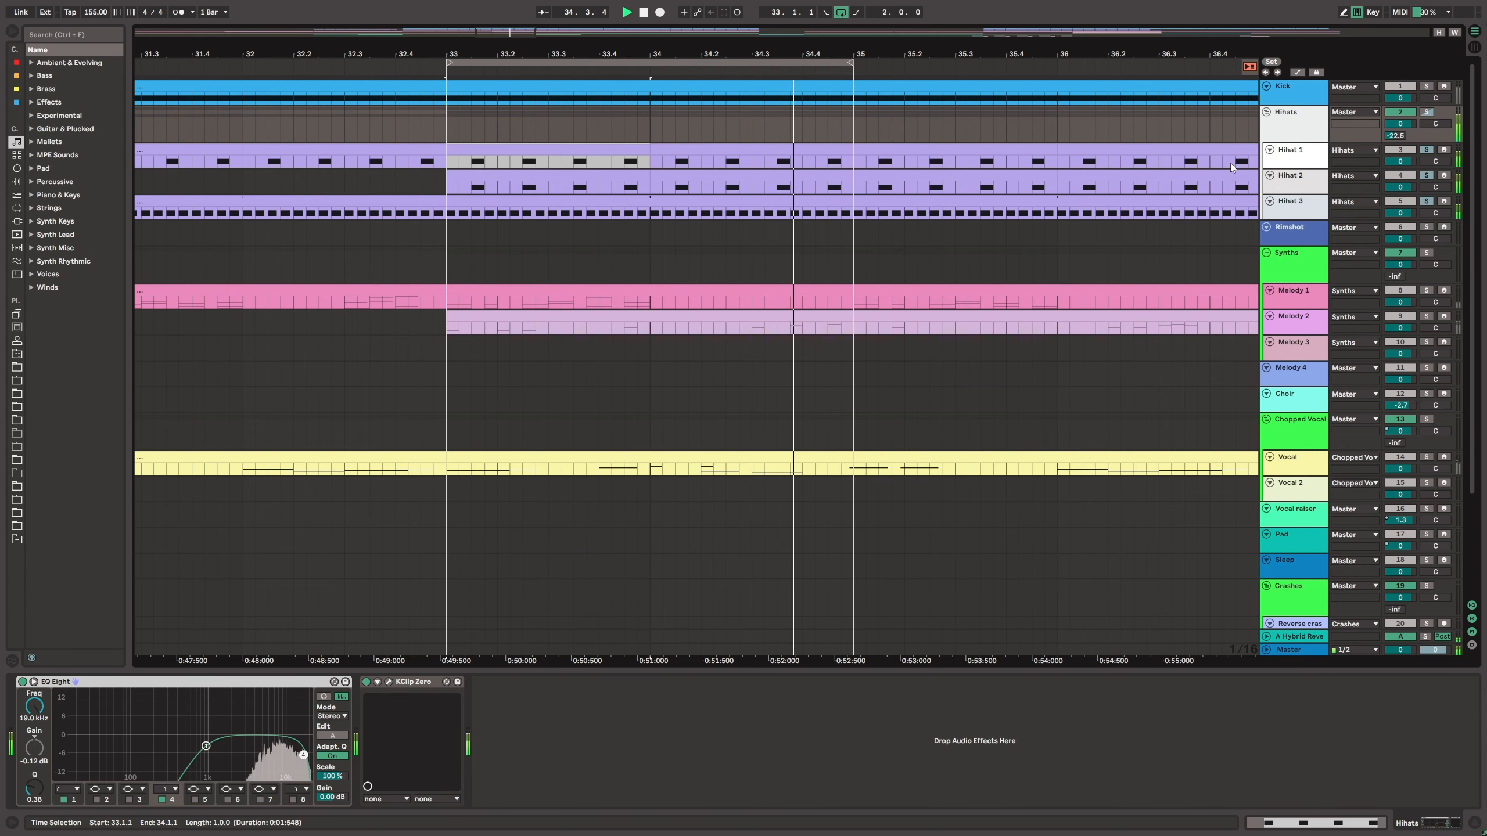
pyautogui.keyDown('ctrl'); pyautogui.click(1427, 89); pyautogui.keyUp('ctrl')
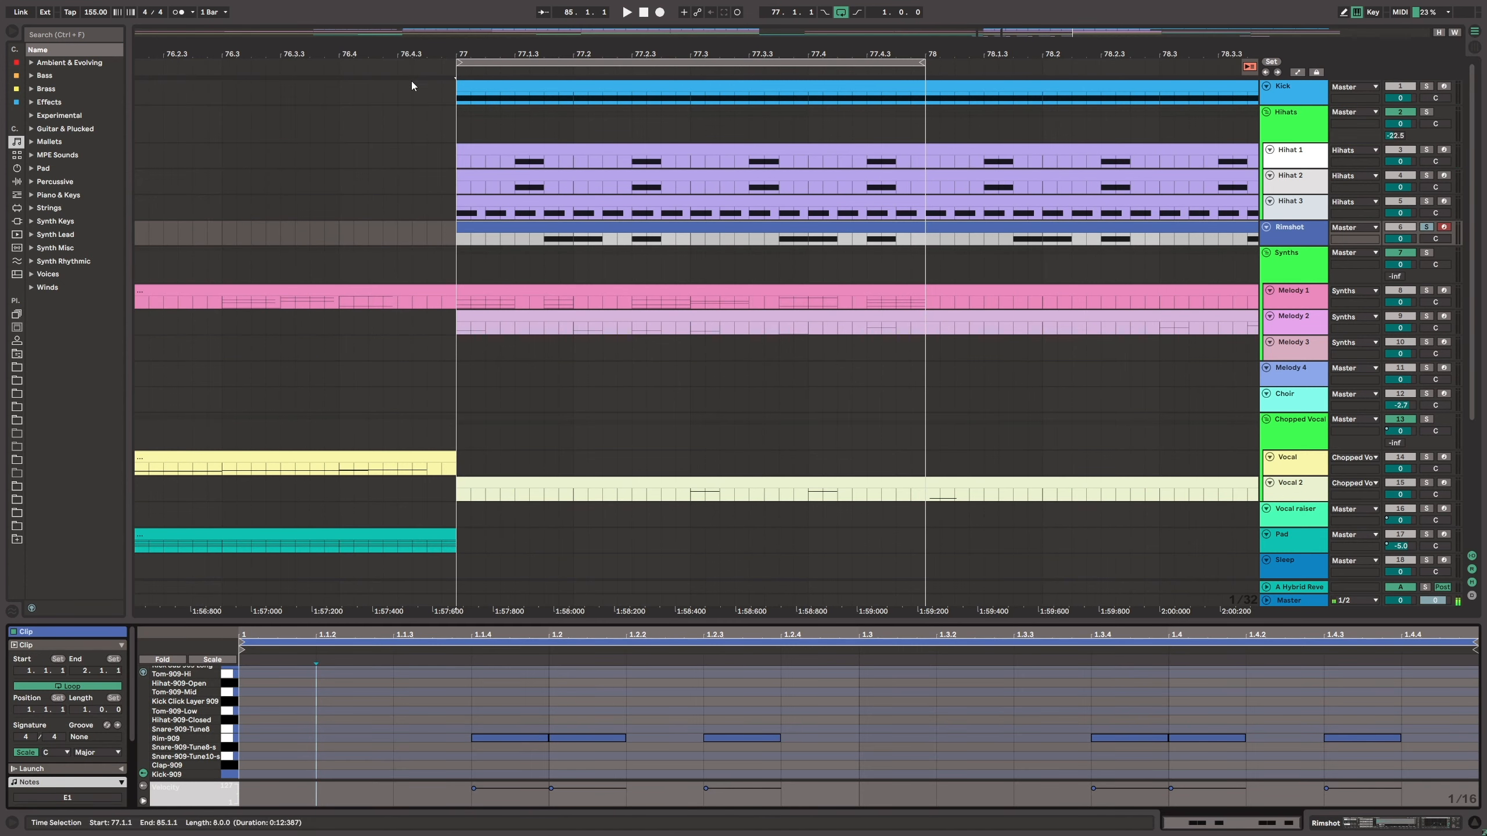
# Step: Play the soloed Rimshot over bar 77 and show its device chain
pyautogui.press('space')
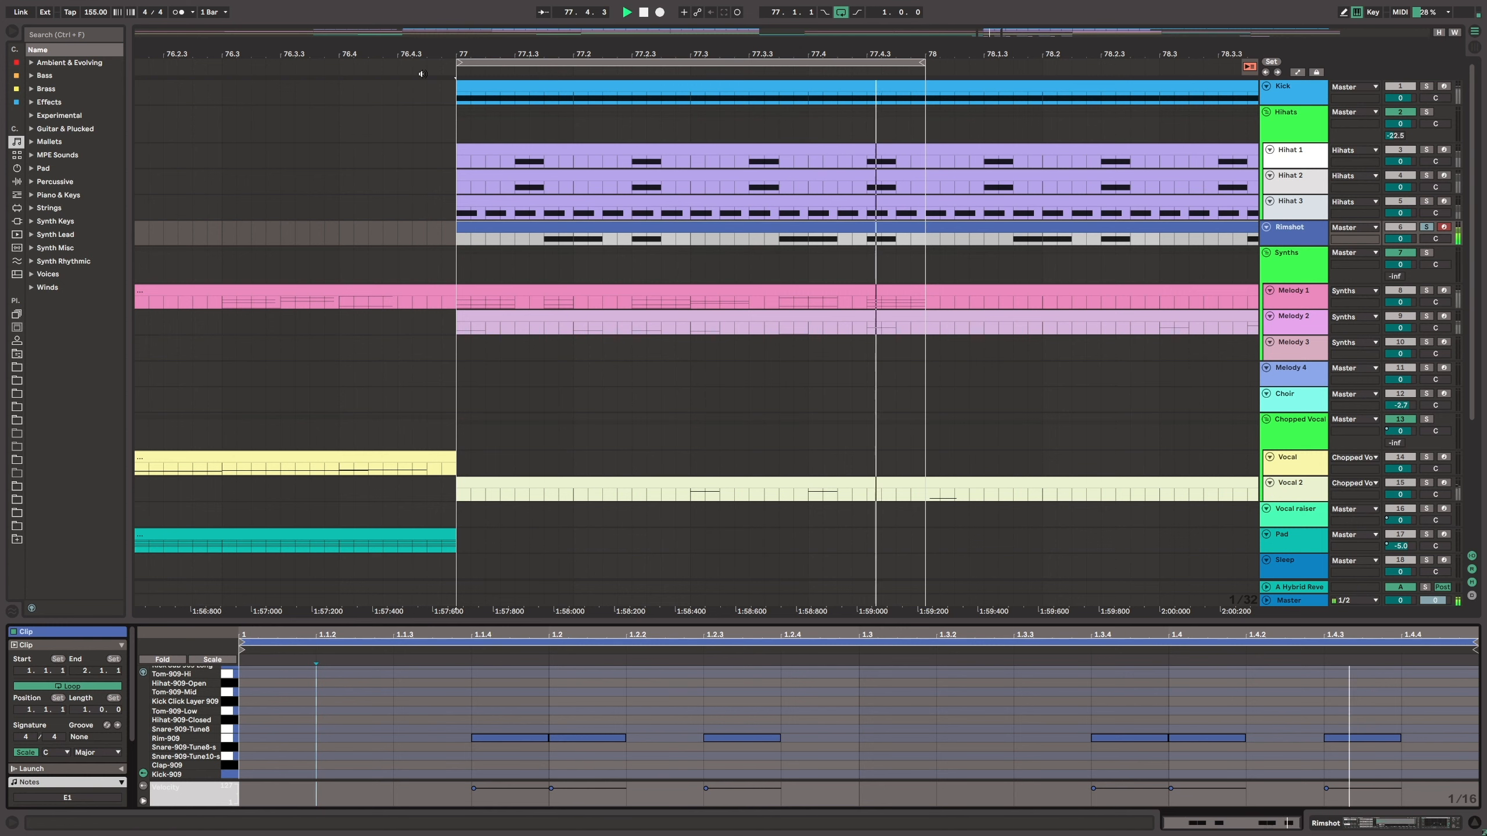
pyautogui.press('space')
pyautogui.click(1284, 236)
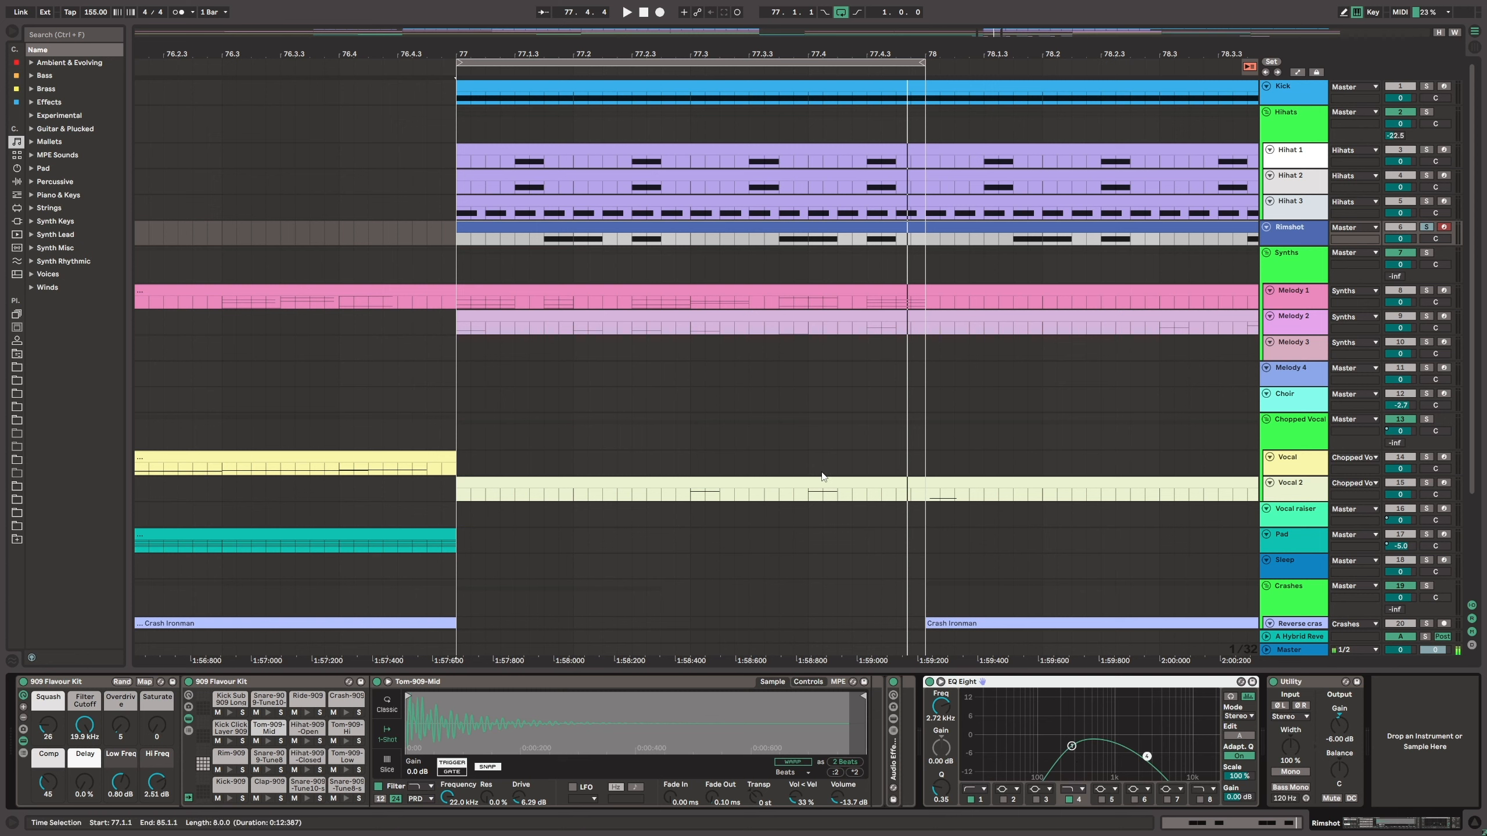
# Step: Select the Rimshot clip, add the Kick and hi-hats to its solo, and play bar 77
pyautogui.click(1035, 230)
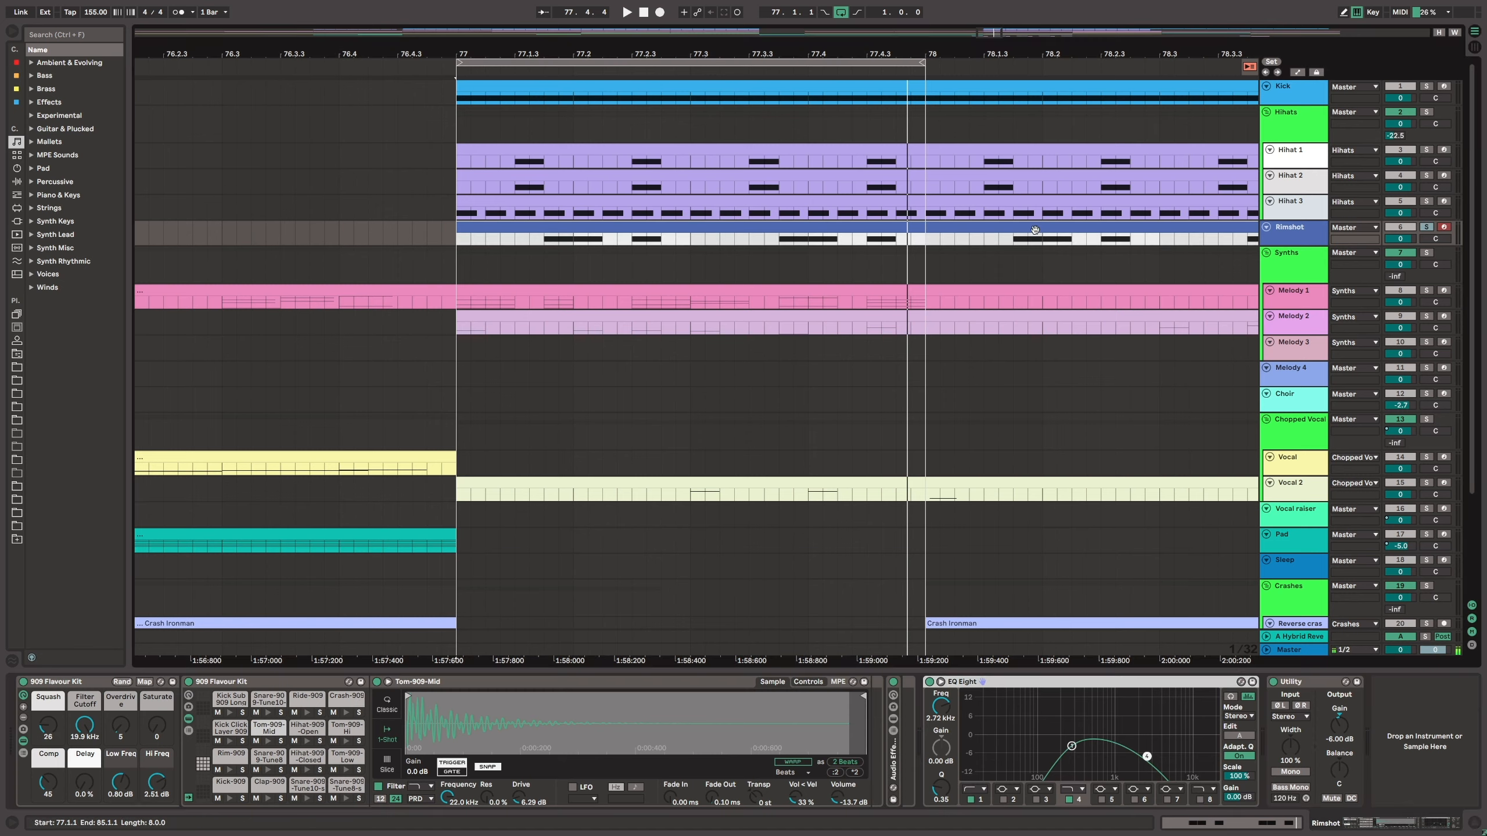
pyautogui.click(1427, 202)
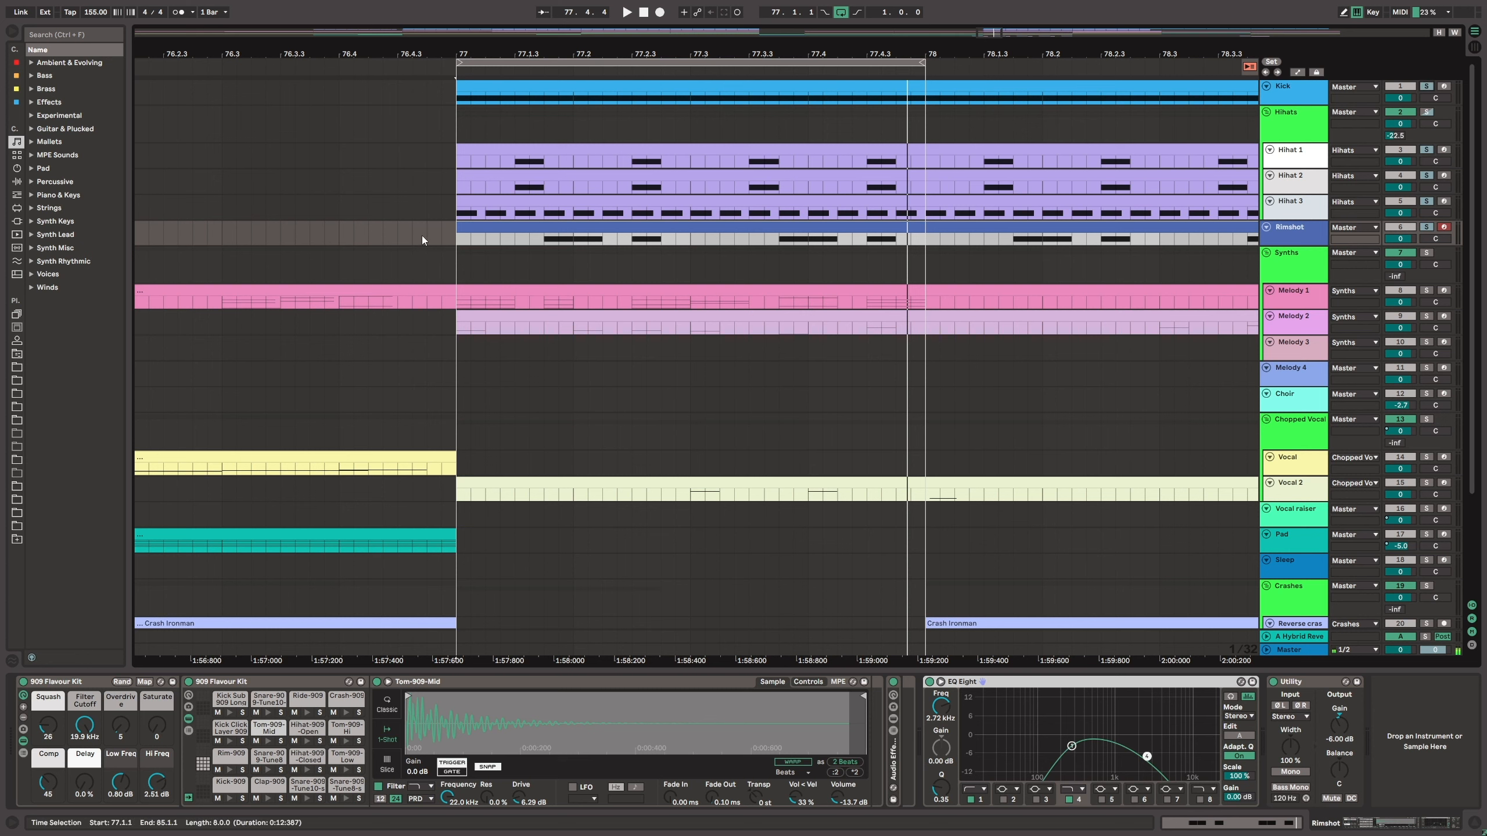
pyautogui.press('space')
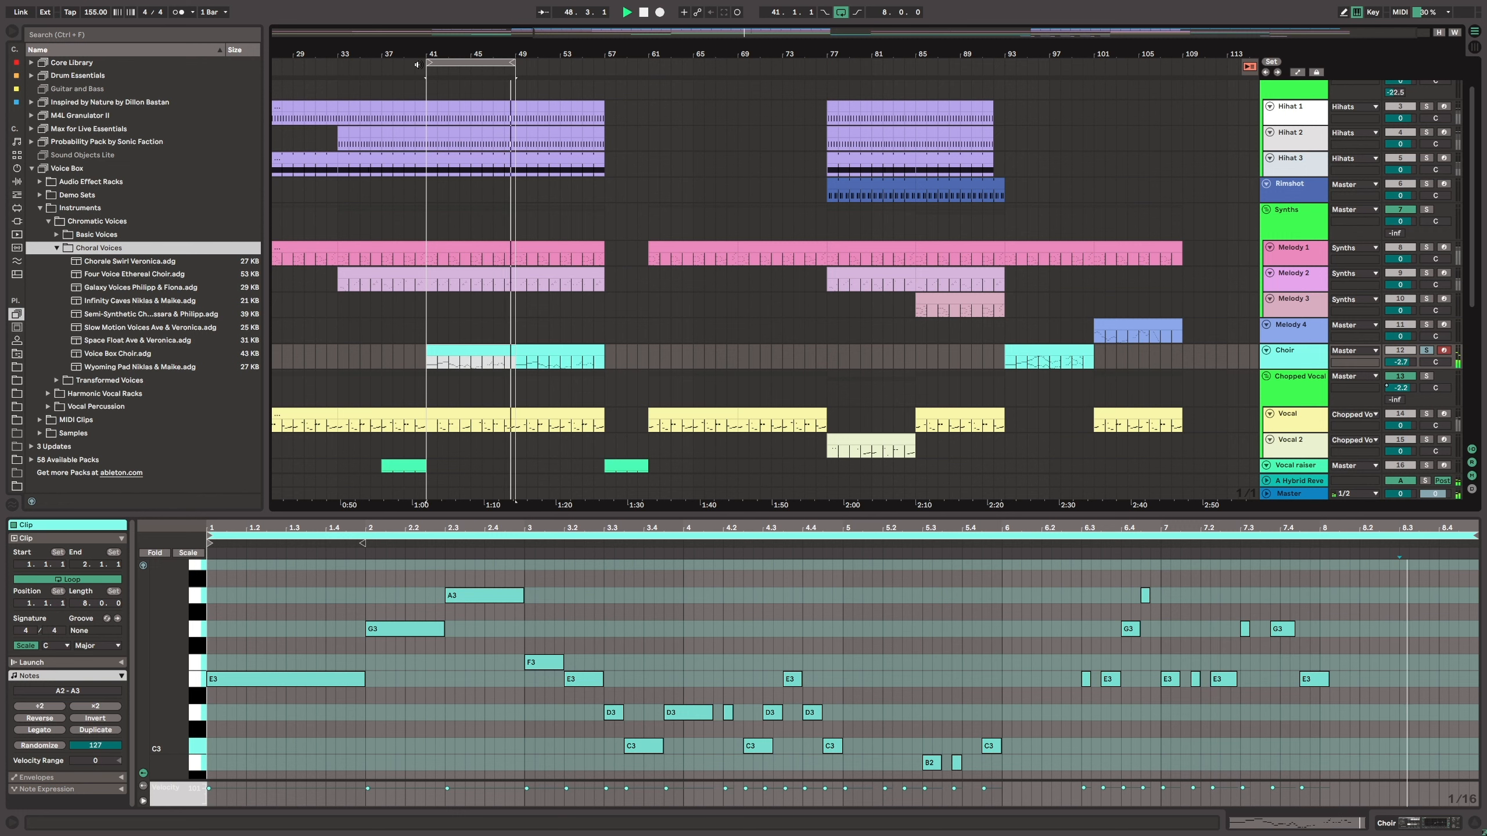
pyautogui.click(1262, 356)
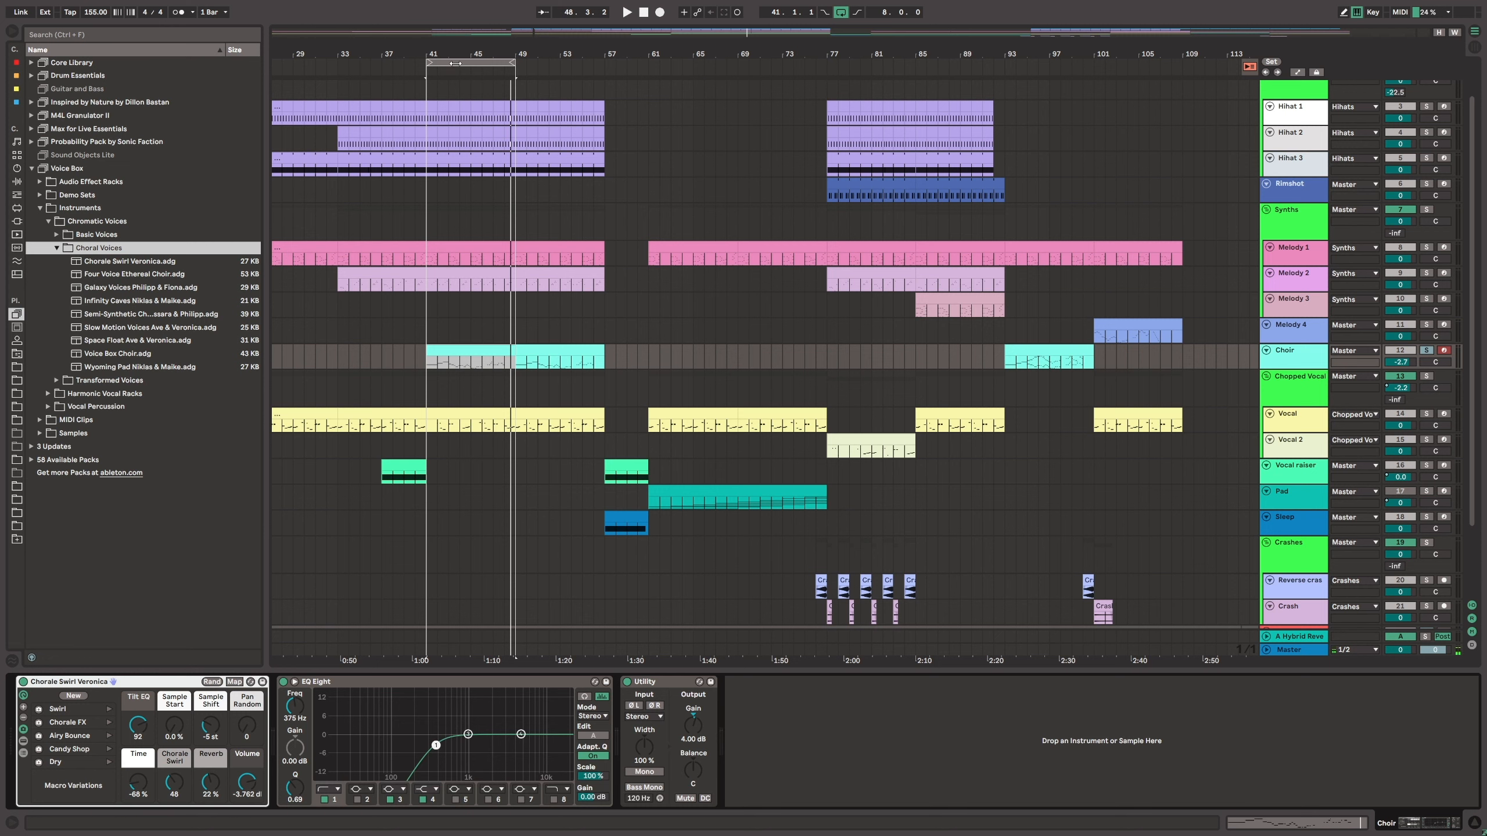
pyautogui.moveTo(456, 63); pyautogui.dragTo(1043, 83)
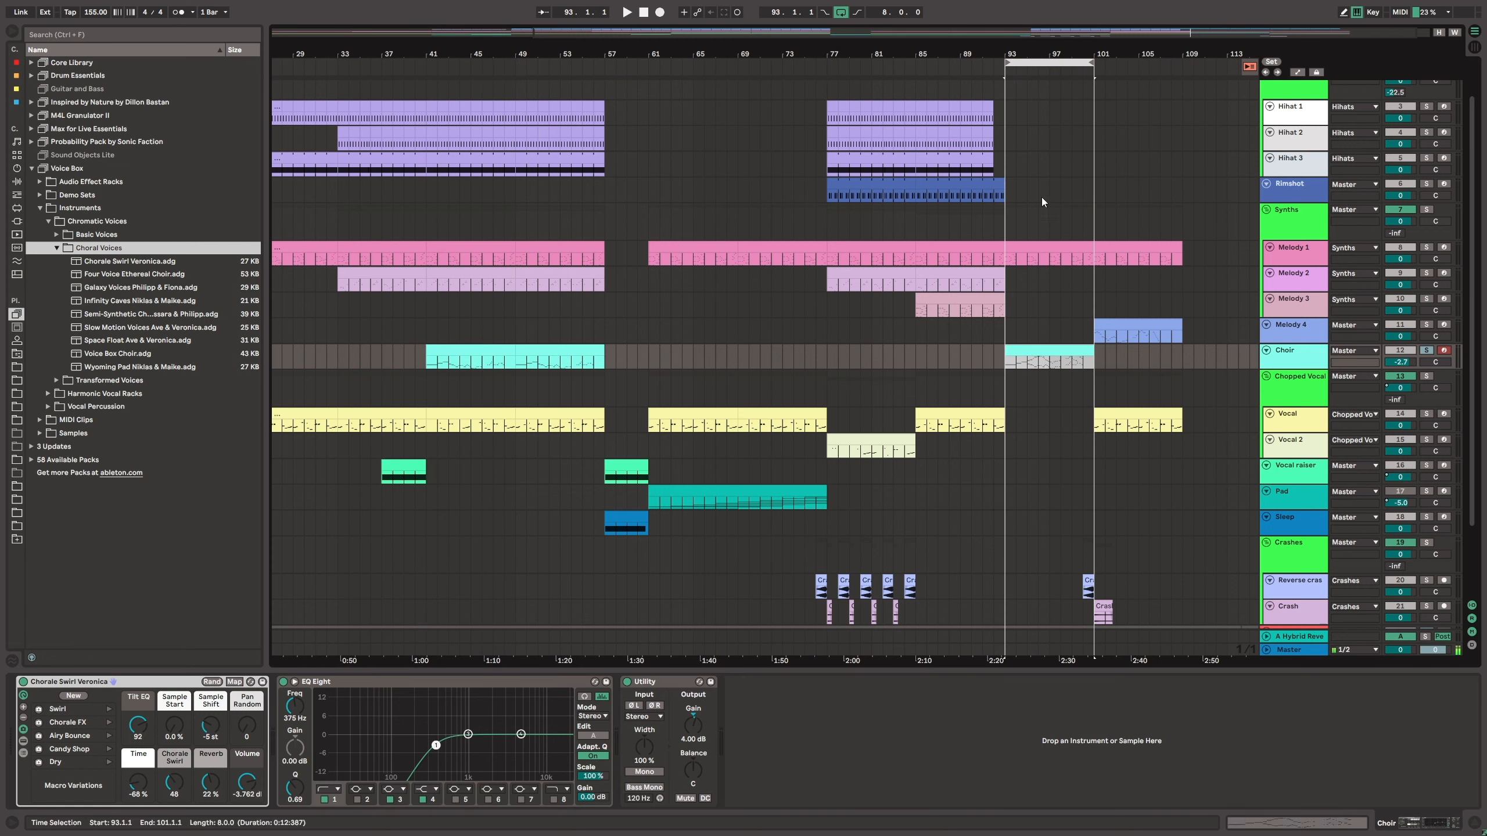
pyautogui.doubleClick(1056, 352)
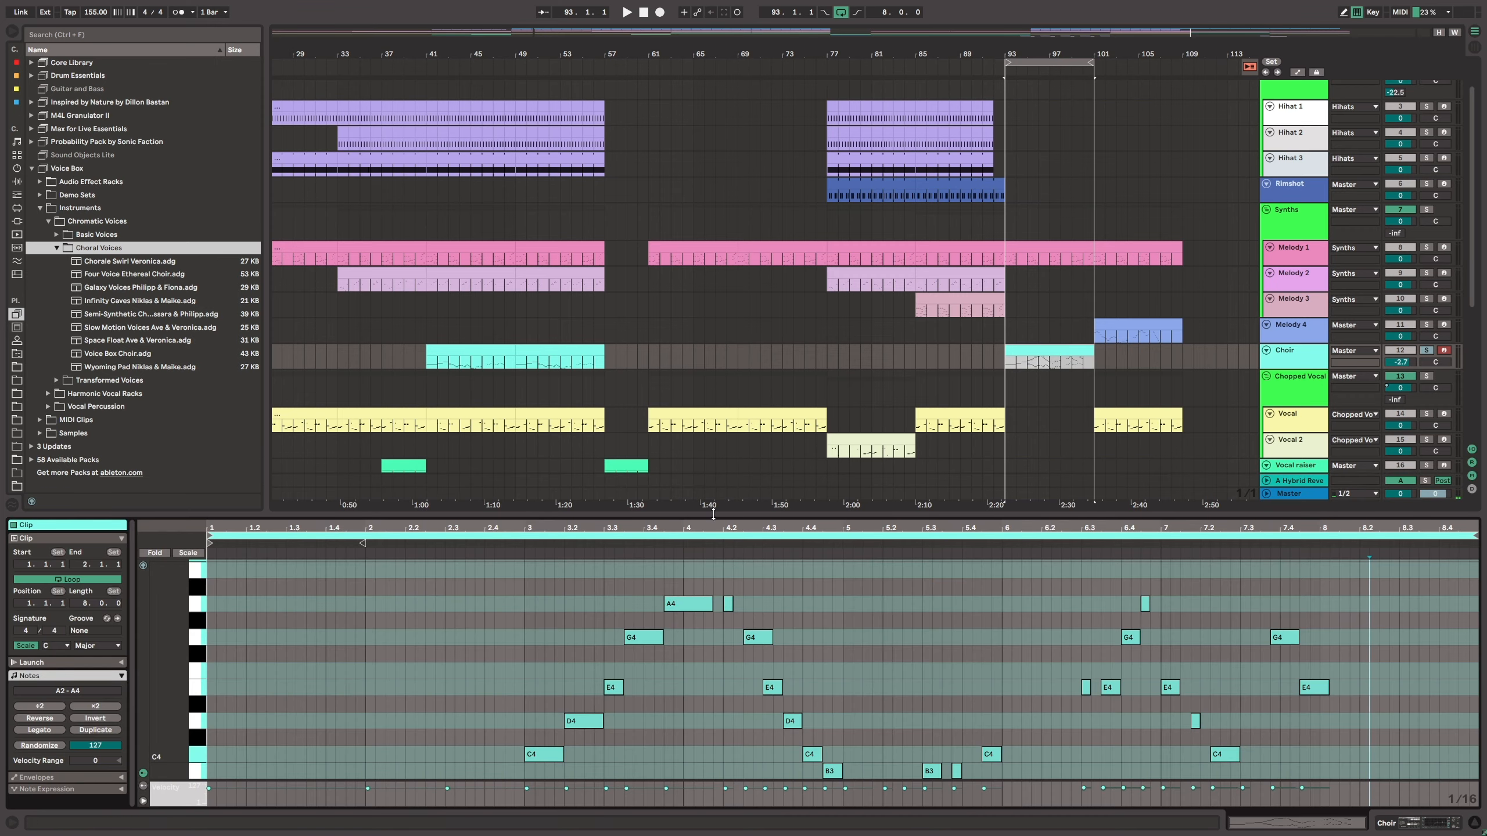
pyautogui.moveTo(714, 513); pyautogui.dragTo(742, 252)
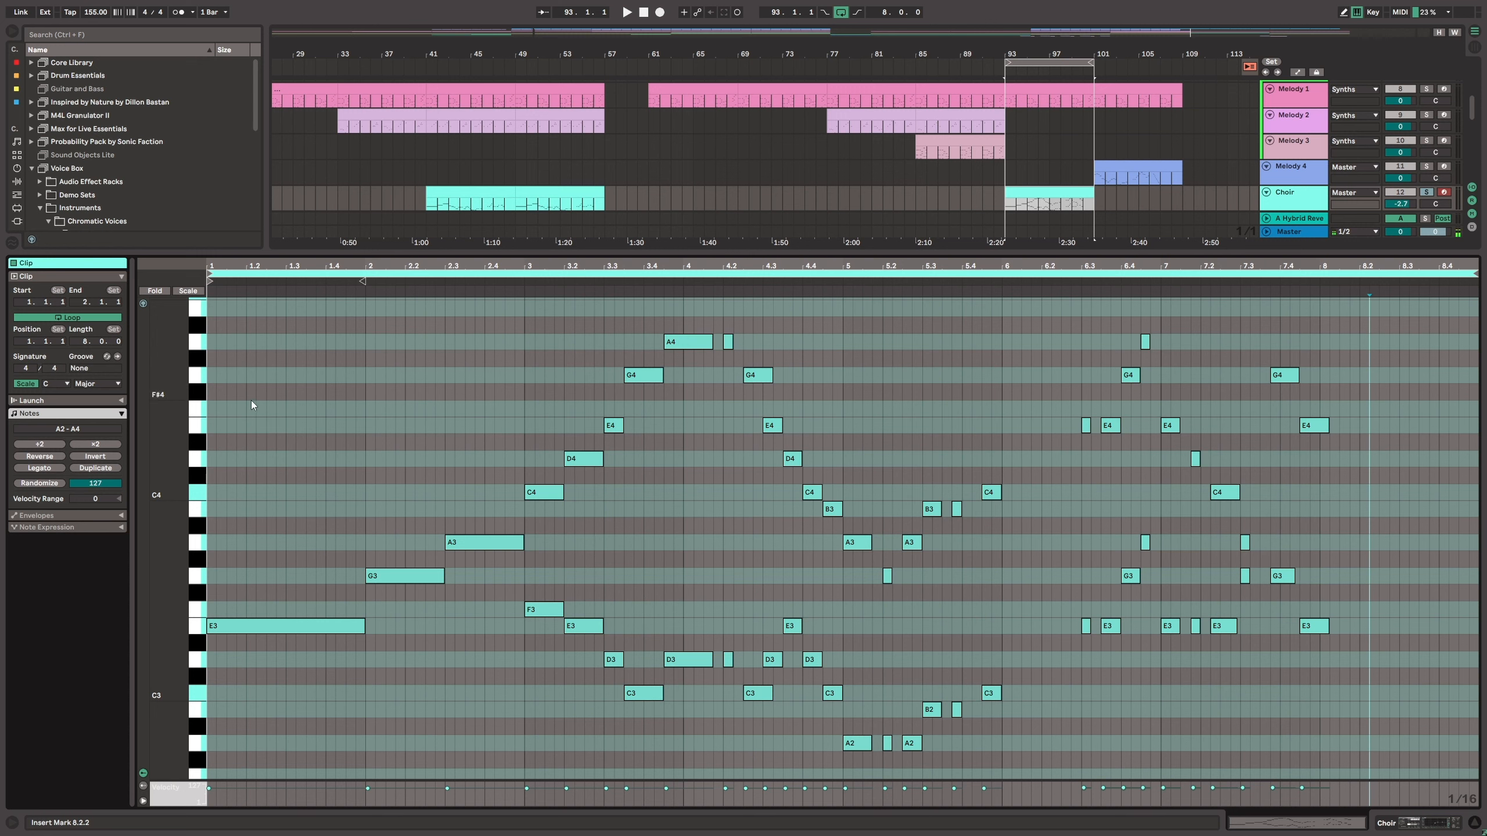
pyautogui.press('space')
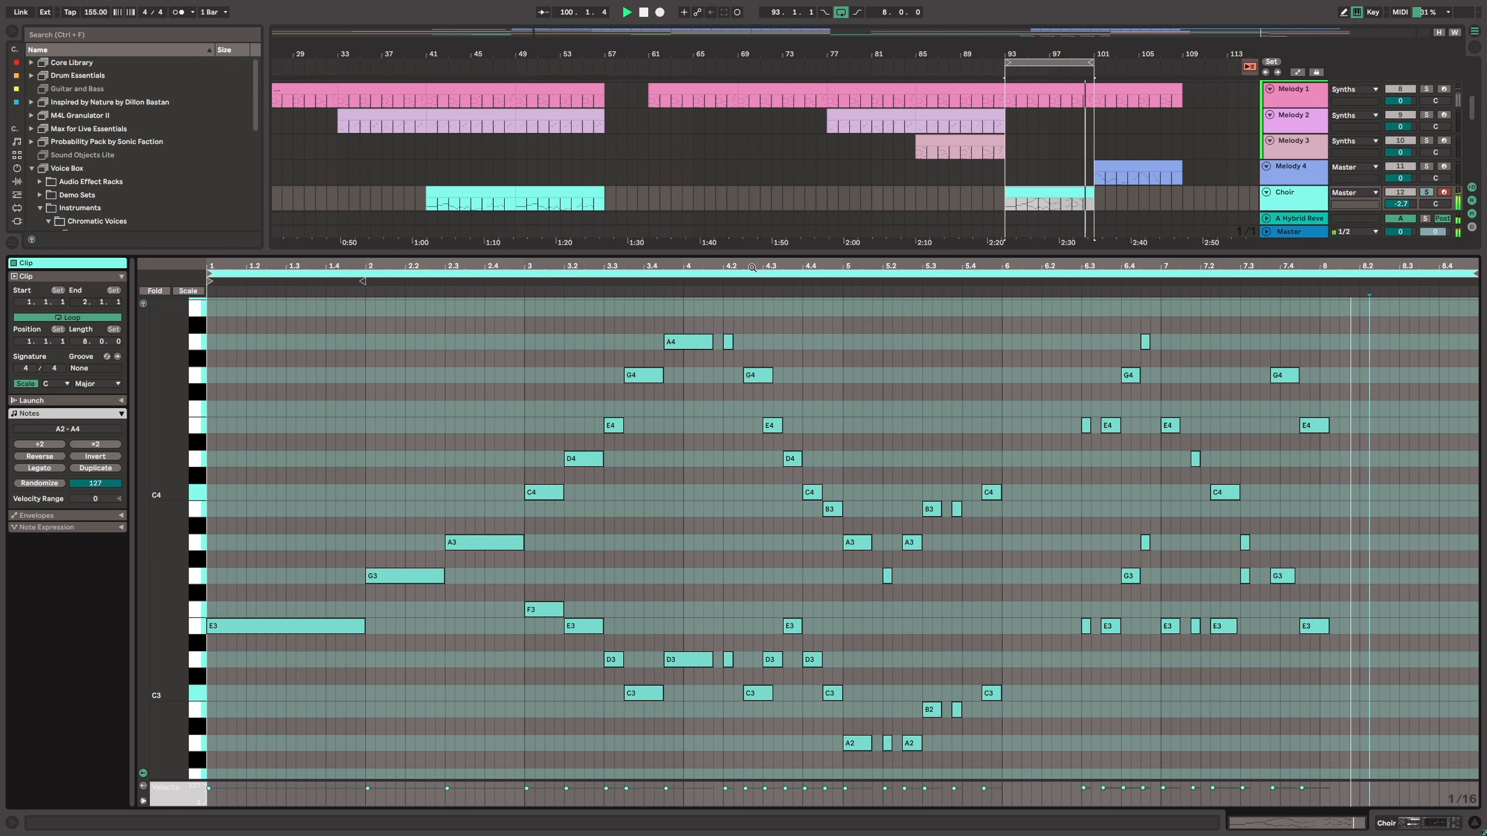
pyautogui.press('space')
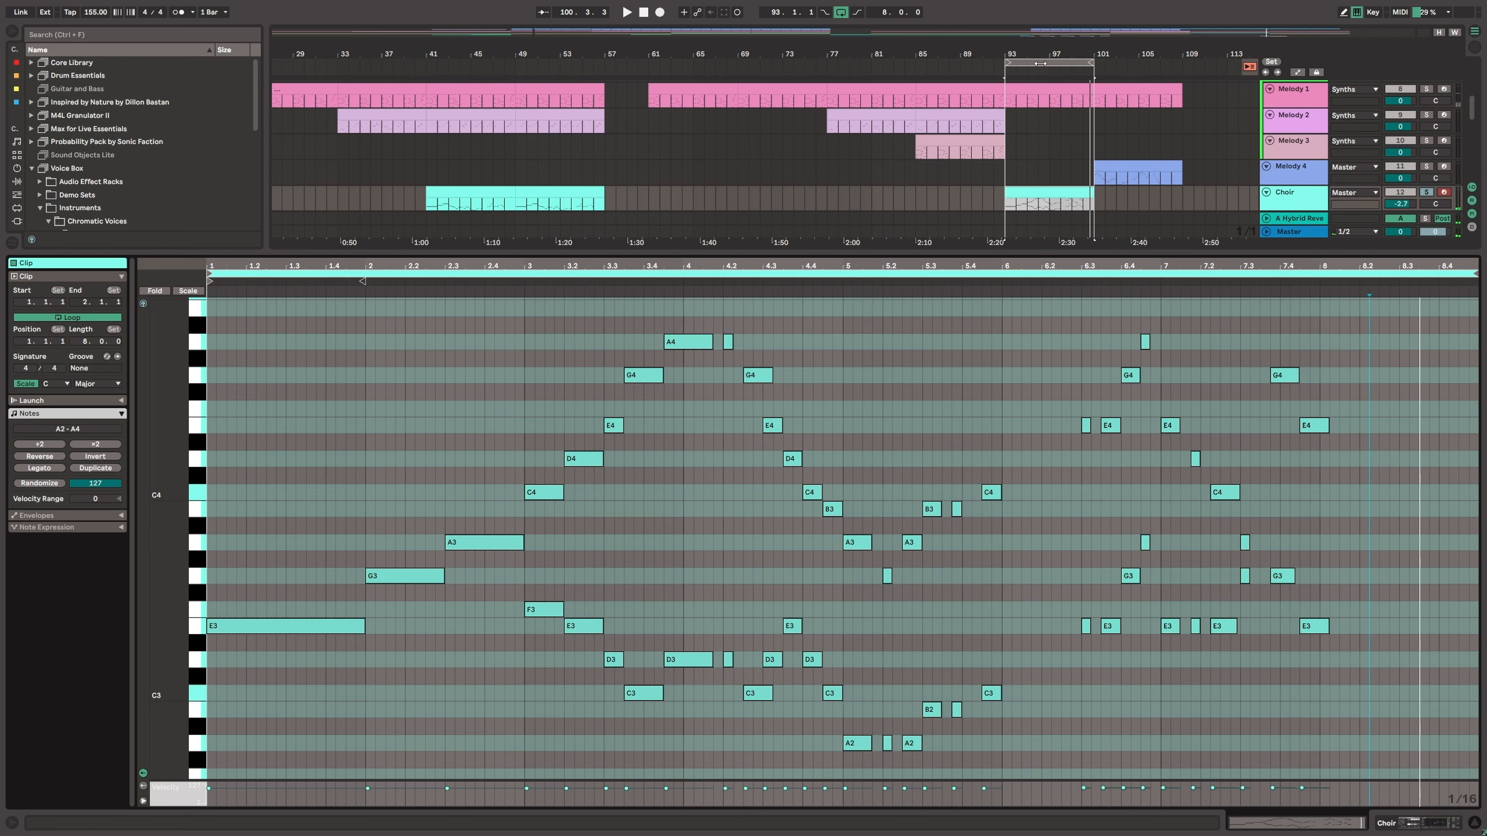
# Step: Return the loop to bars 41–49, shrink the note editor, and play the Choir together with the other tracks
pyautogui.moveTo(1039, 63); pyautogui.dragTo(461, 64)
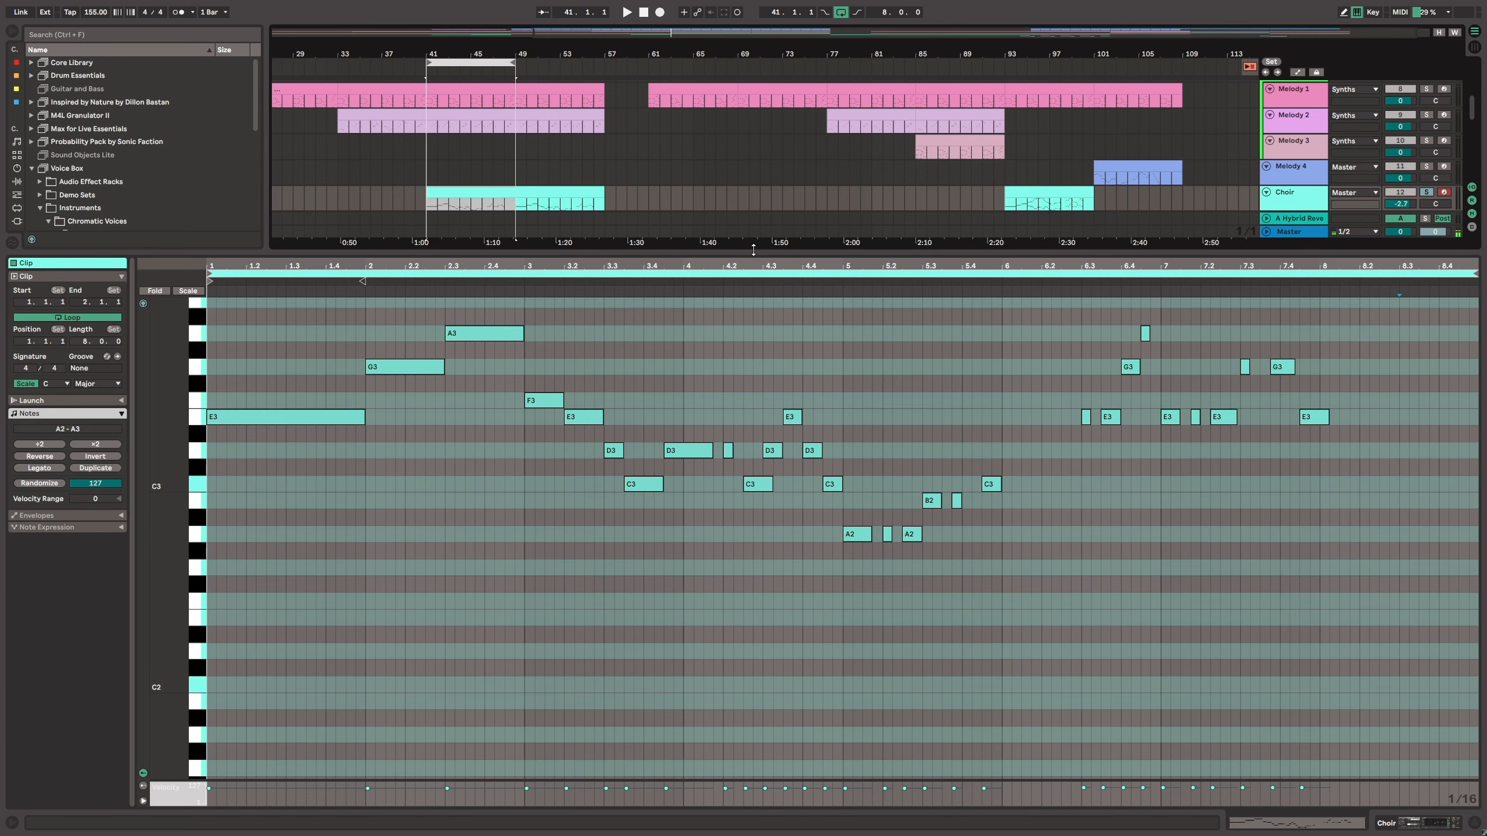
pyautogui.moveTo(739, 251); pyautogui.dragTo(739, 543)
pyautogui.press('space')
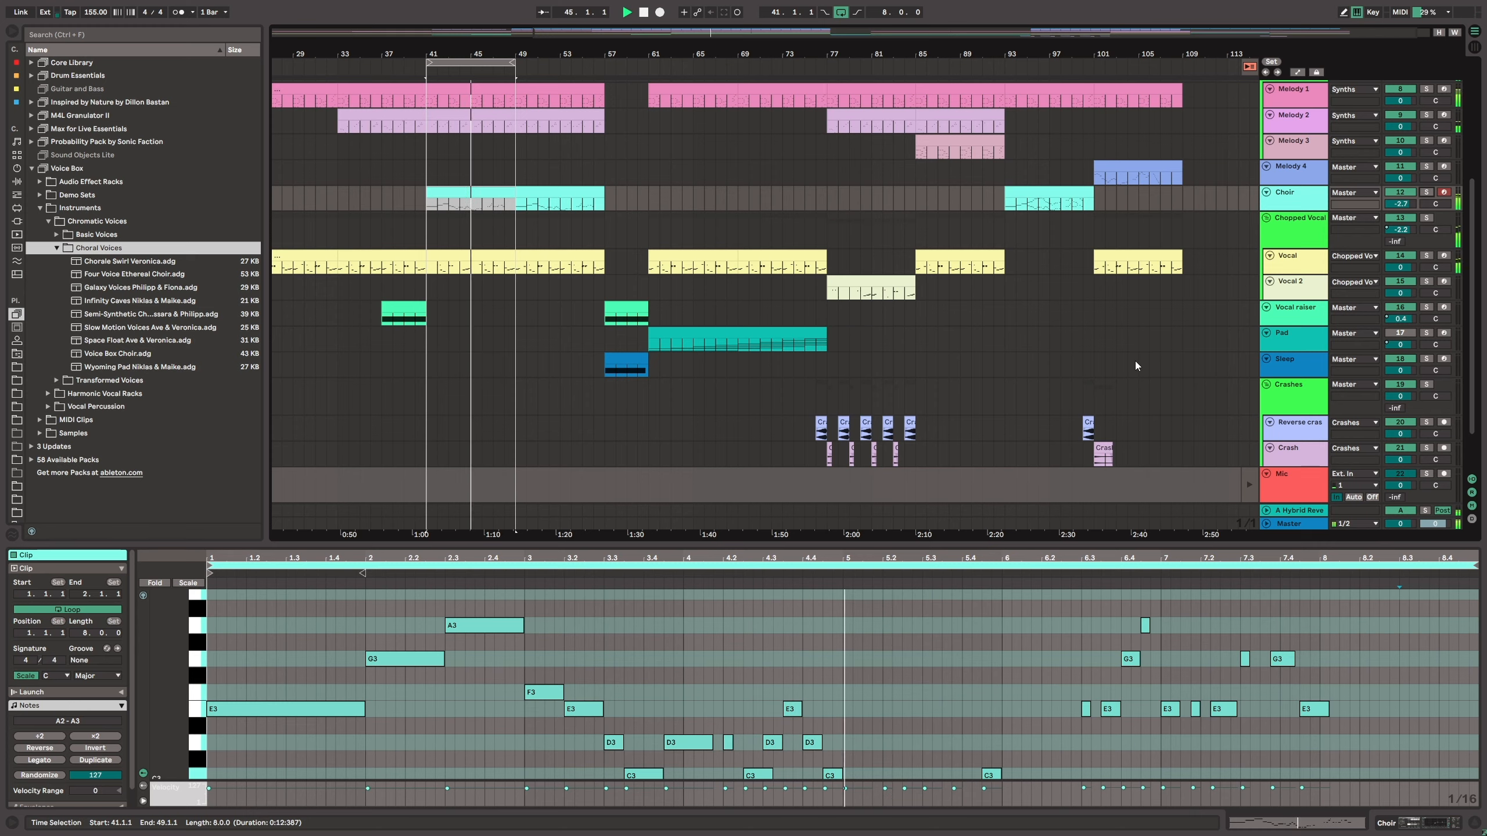
pyautogui.scroll(5, 1135, 366)
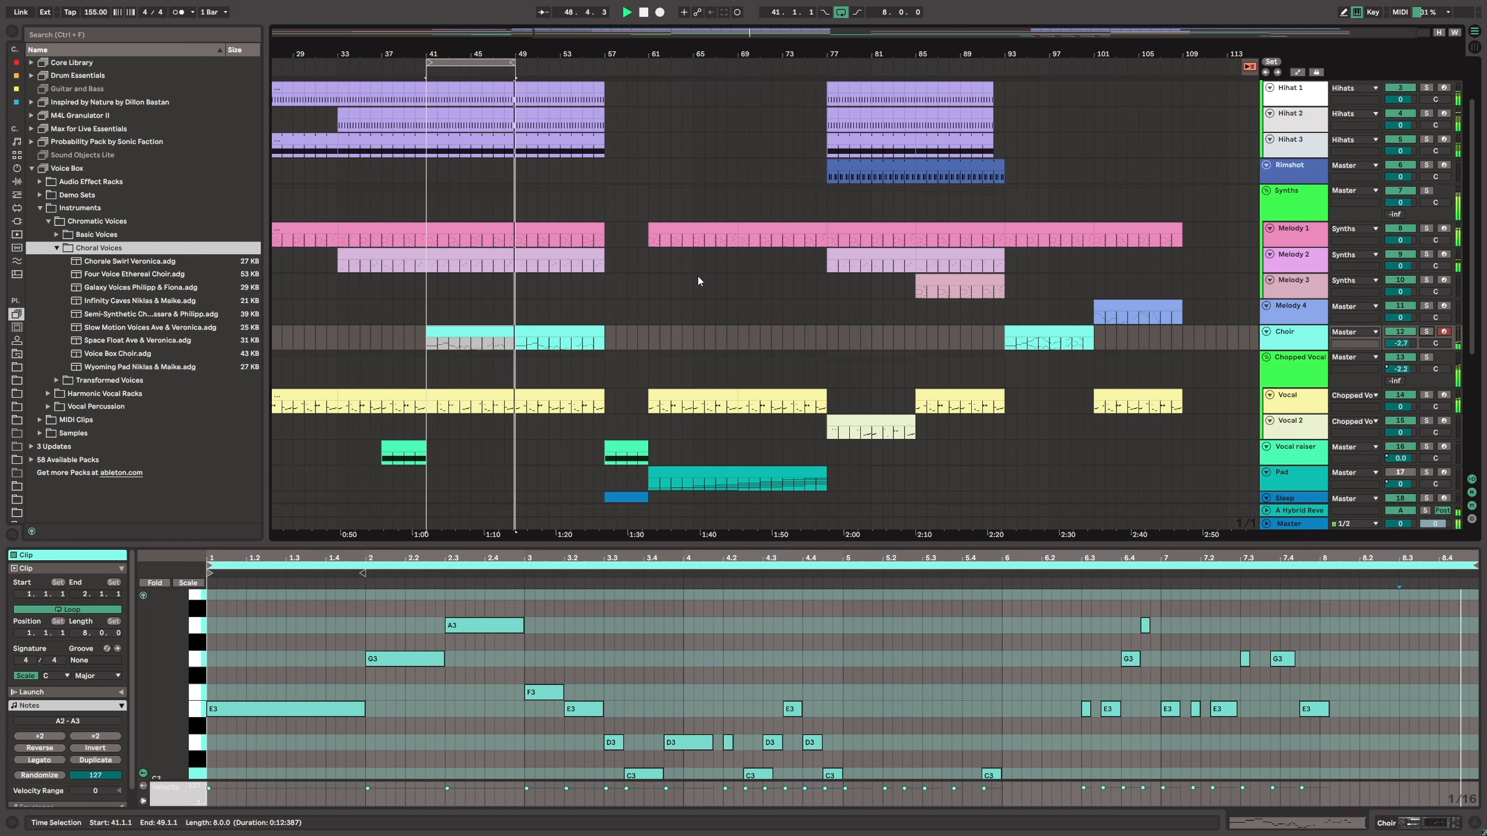
pyautogui.press('space')
# Step: Move the loop to bars 93–101, play the Choir in the full mix, and enlarge its note editor
pyautogui.moveTo(468, 62); pyautogui.dragTo(1049, 62)
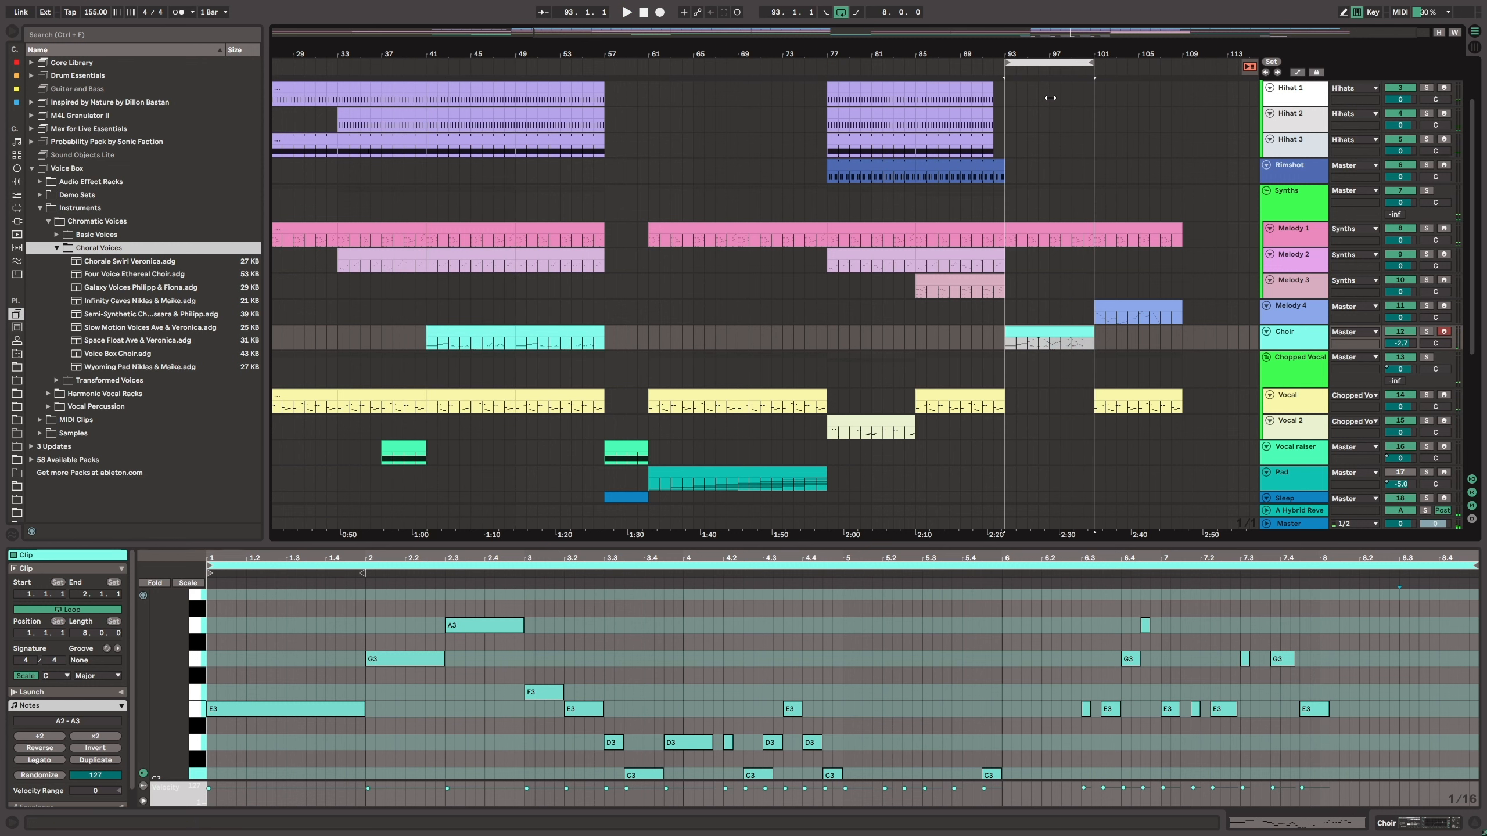
pyautogui.press('space')
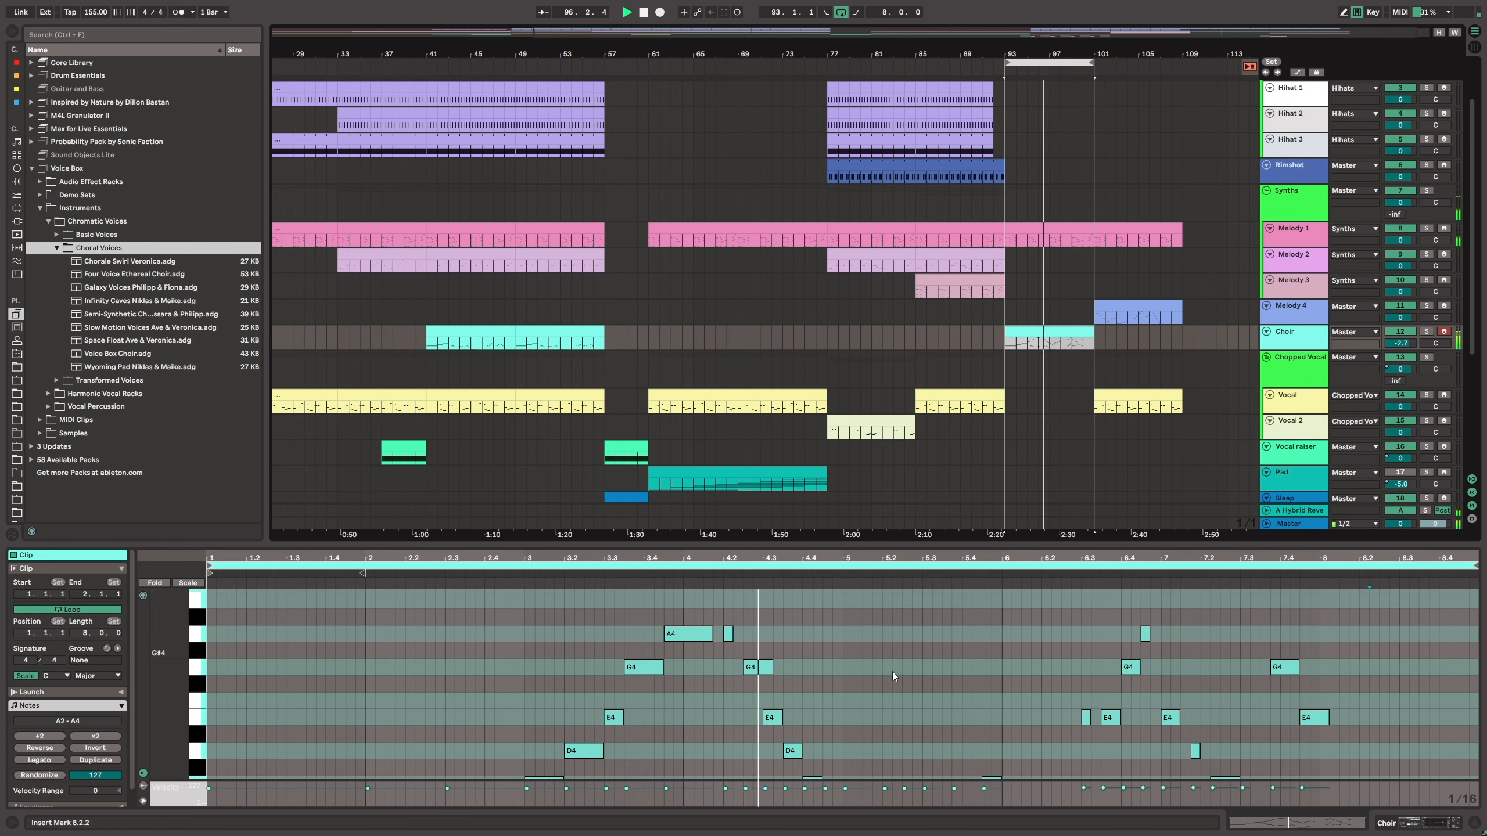
pyautogui.moveTo(904, 546); pyautogui.dragTo(898, 332)
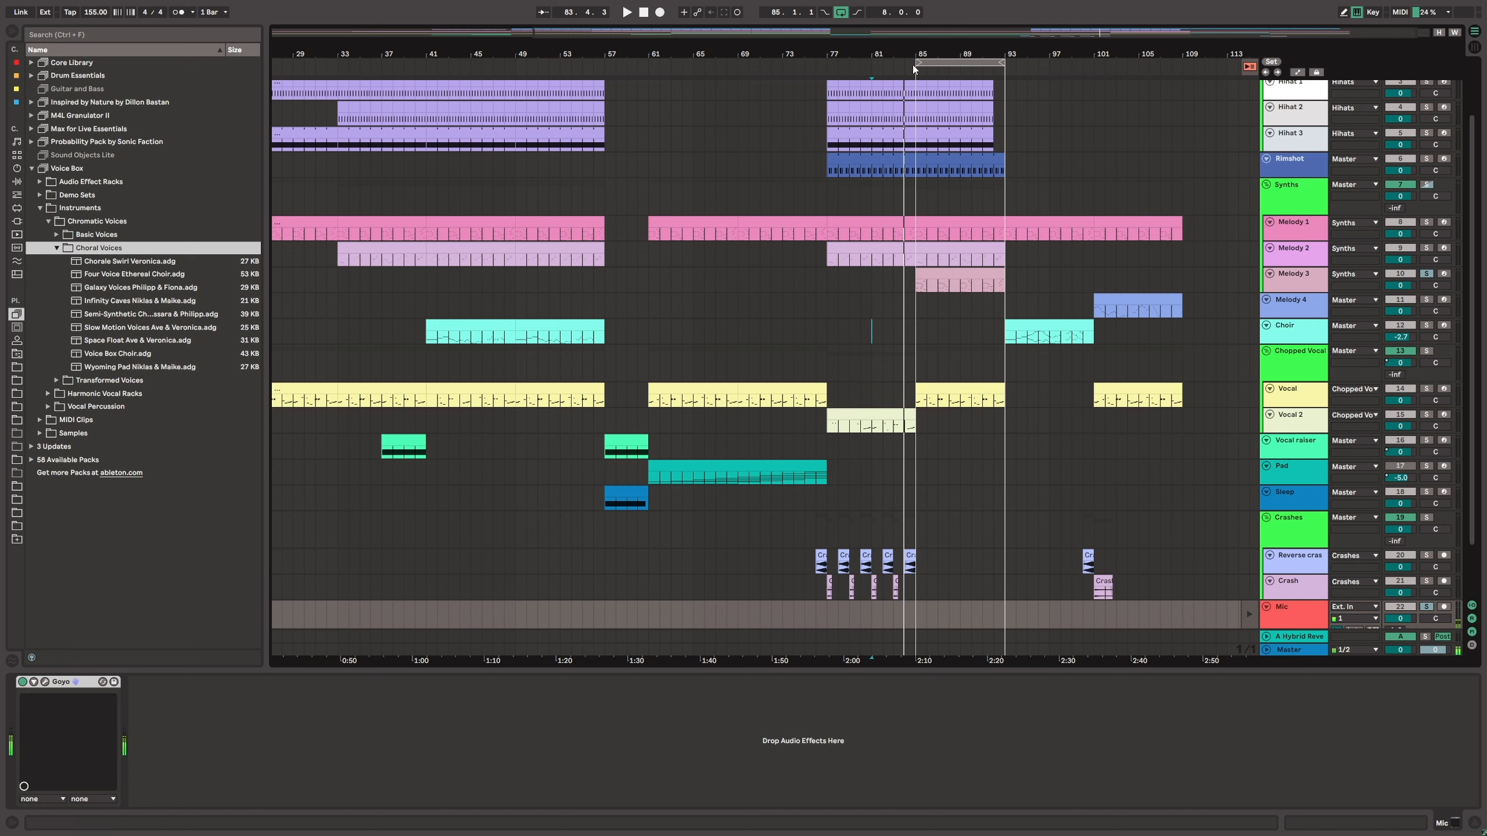
# Step: Play the soloed Melody 3 over bars 85–93 and add Melody 1 to the solo
pyautogui.press('space')
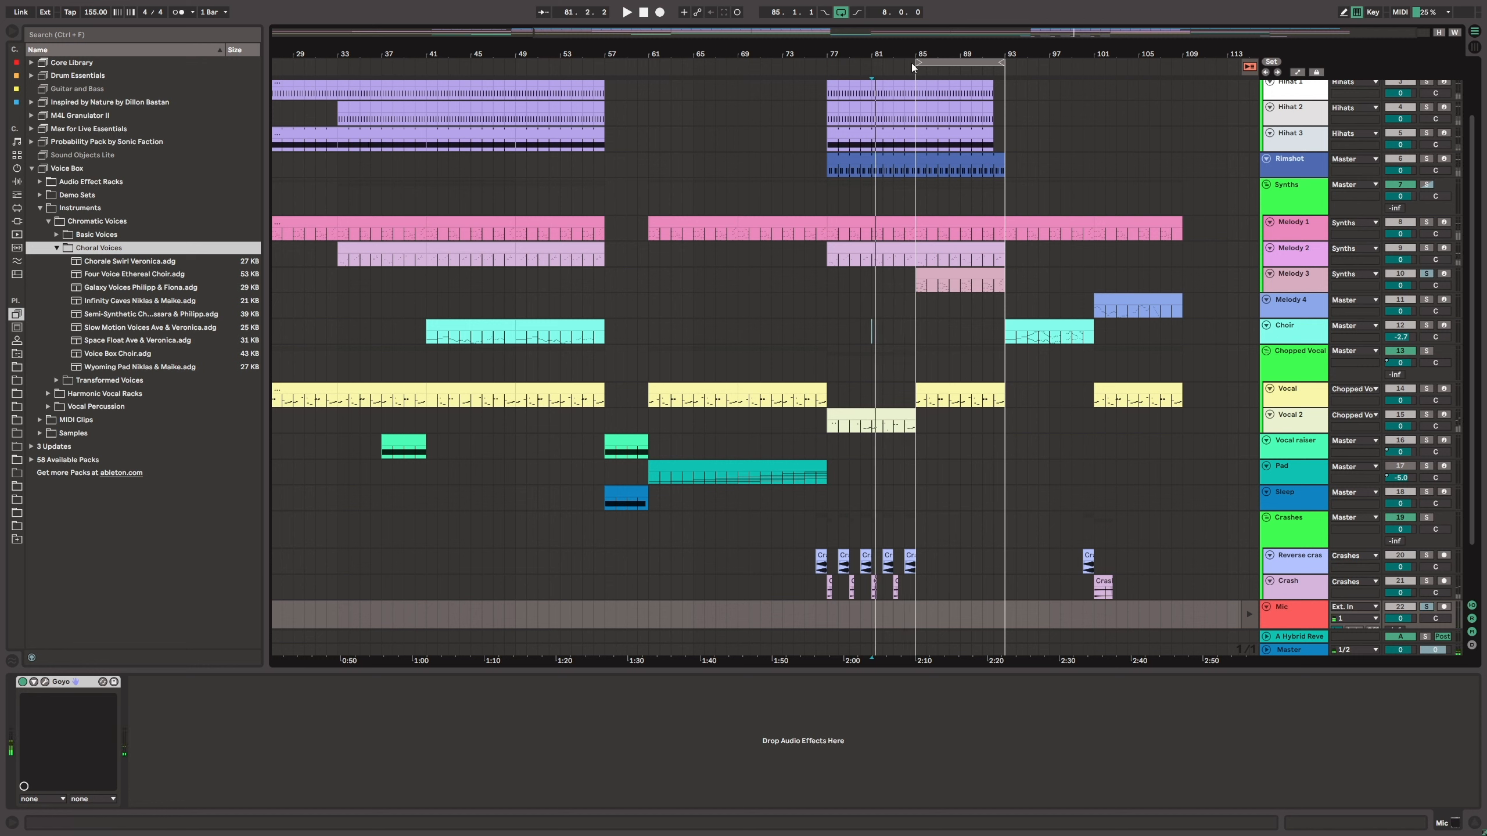
pyautogui.click(903, 63)
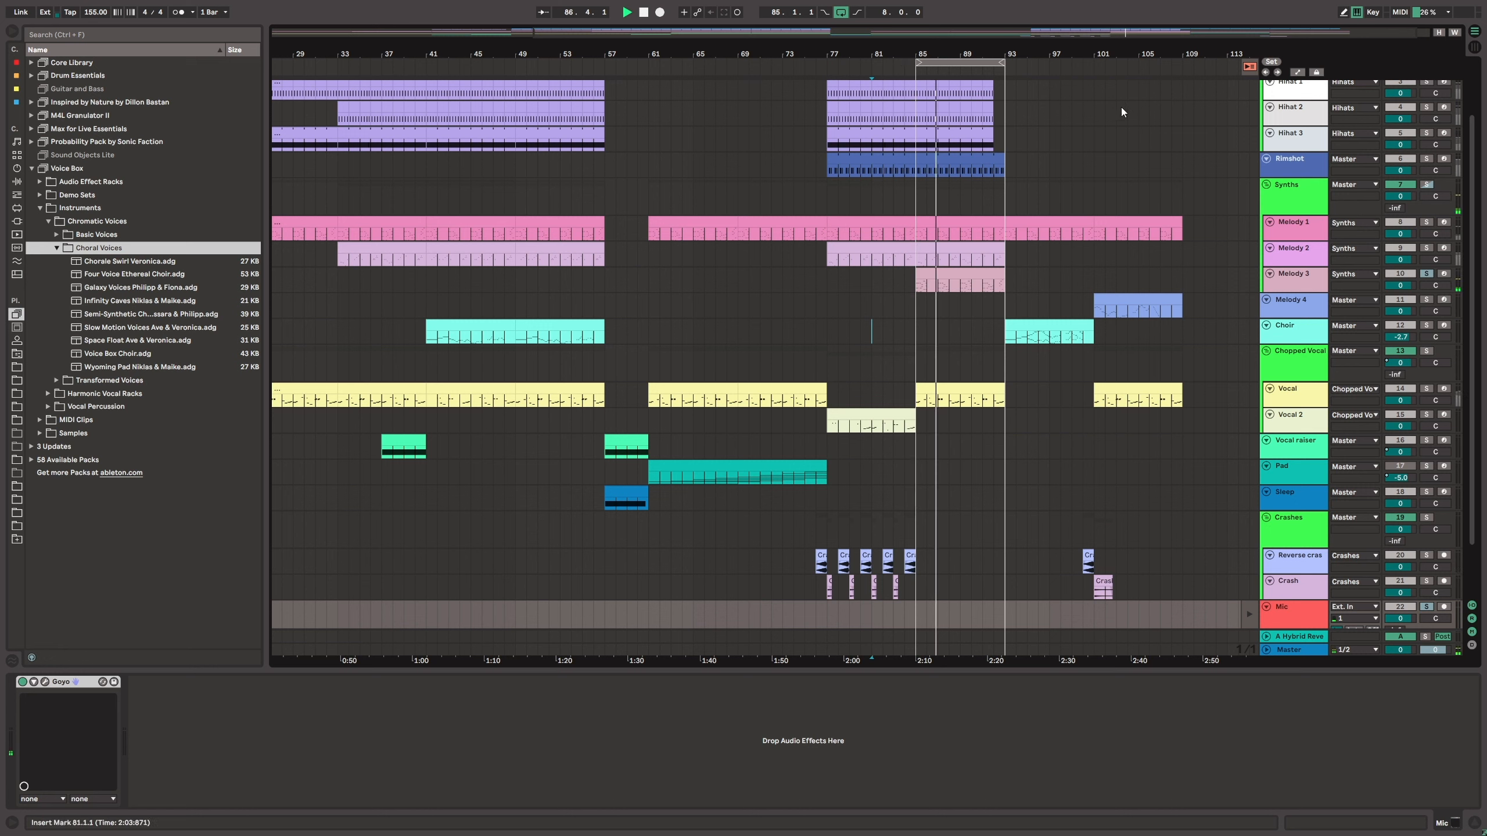
pyautogui.keyDown('ctrl'); pyautogui.click(1427, 224); pyautogui.keyUp('ctrl')
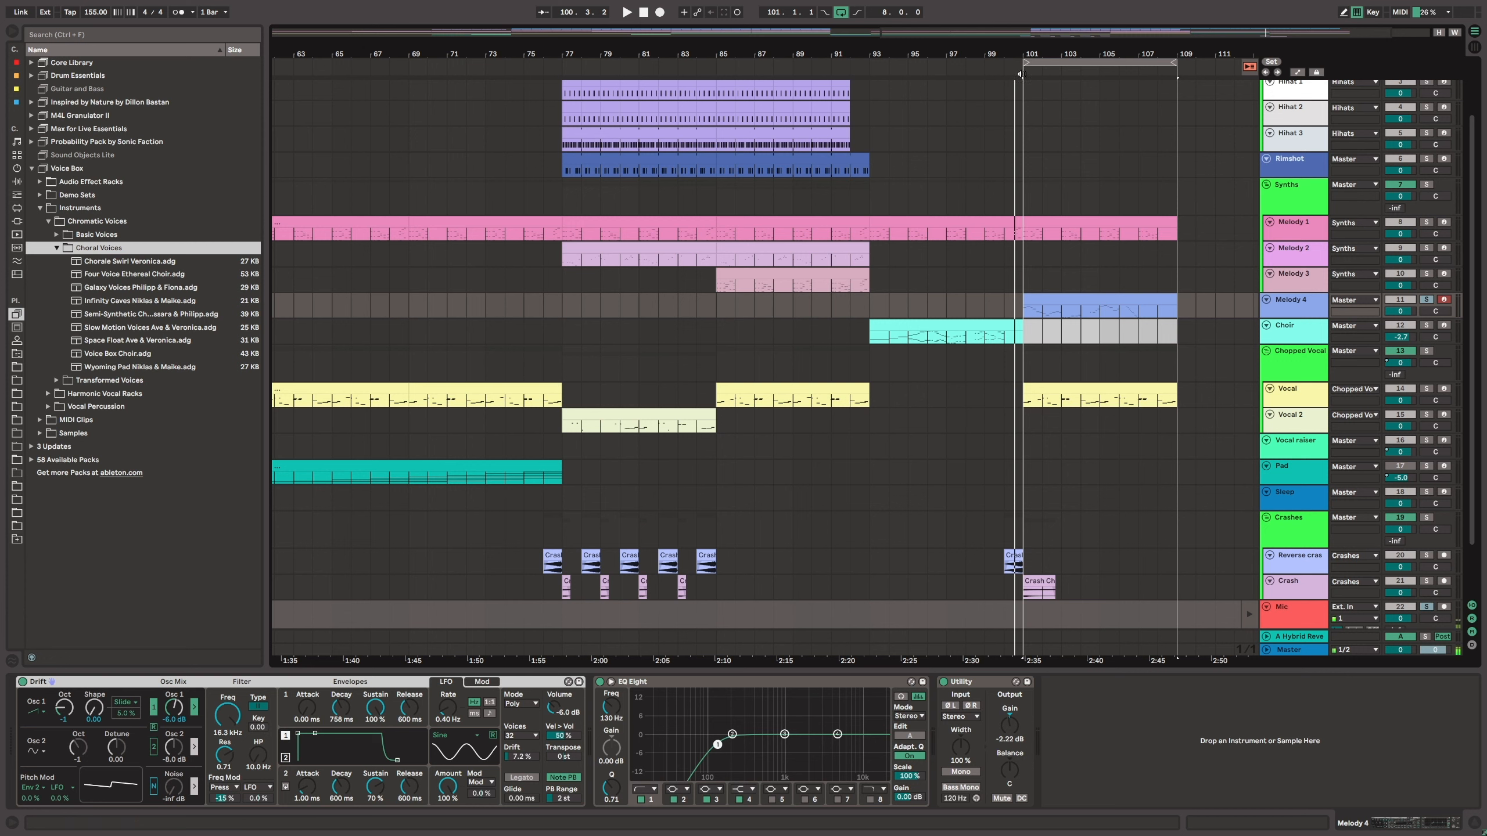
# Step: Play the soloed Melody 4 over bars 101–109 and show the filter display of its Drift synth
pyautogui.press('space')
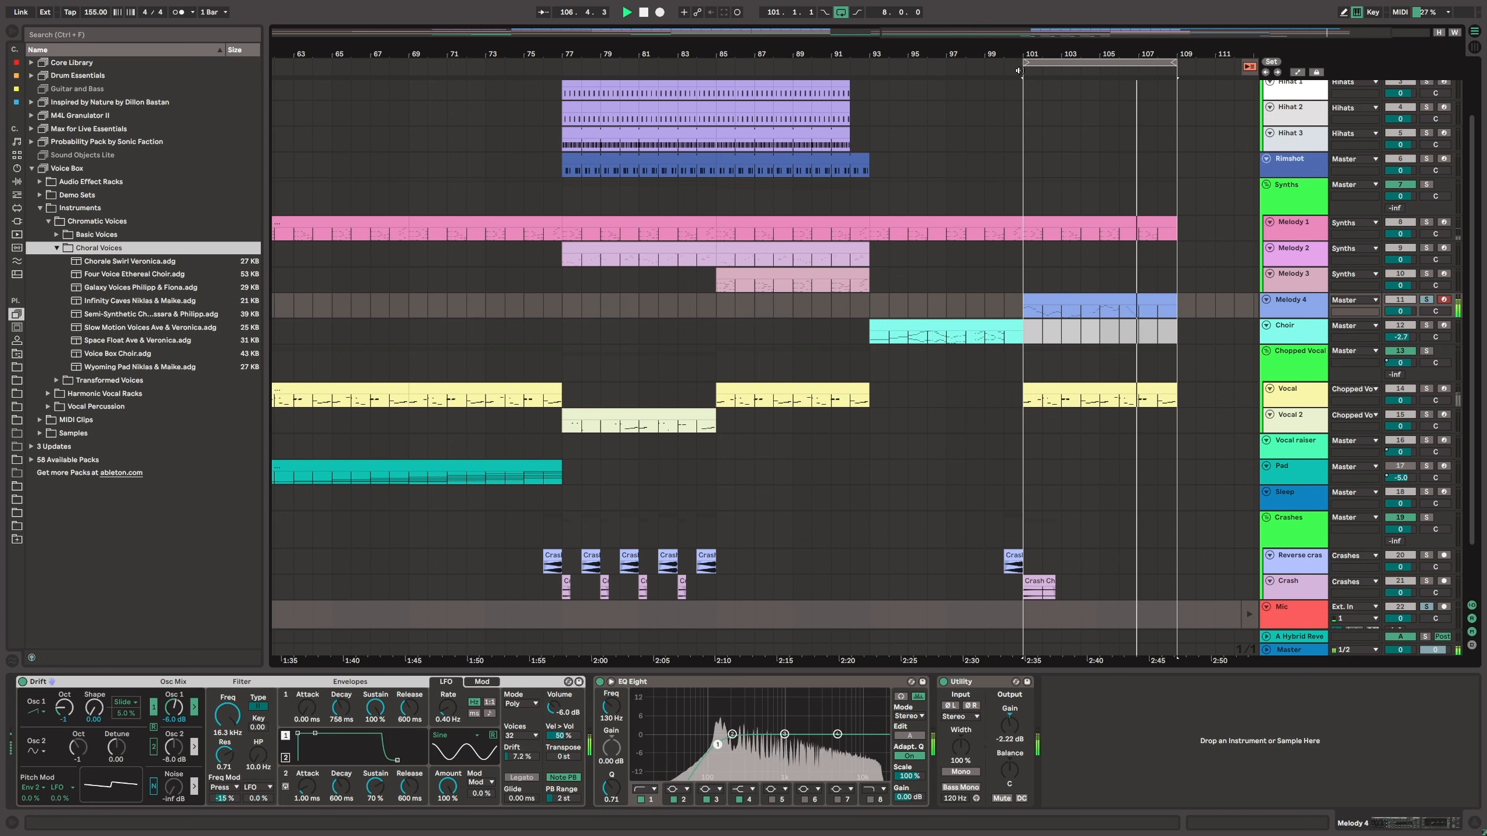
pyautogui.press('space')
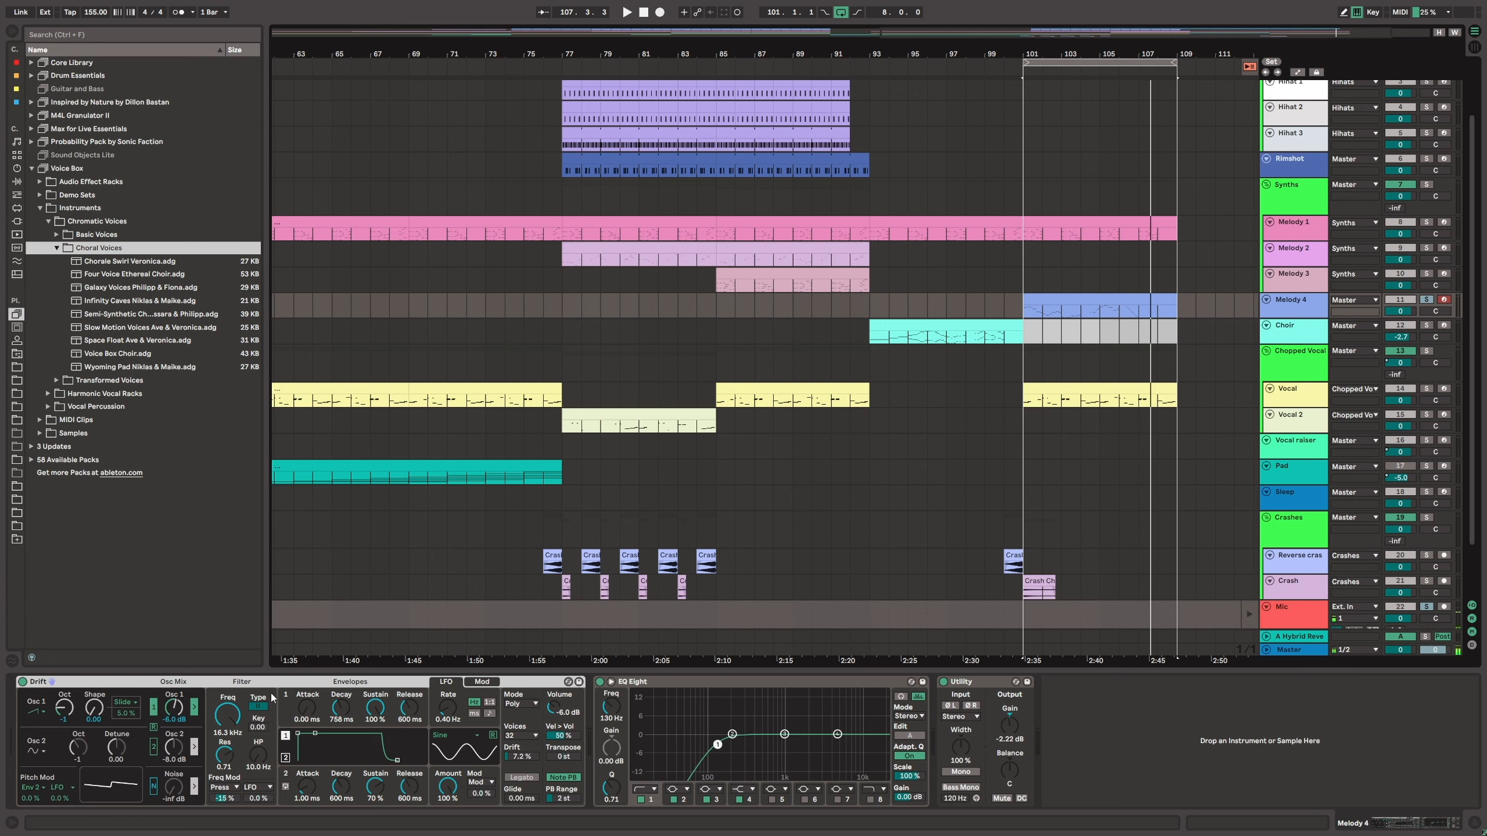
pyautogui.click(242, 698)
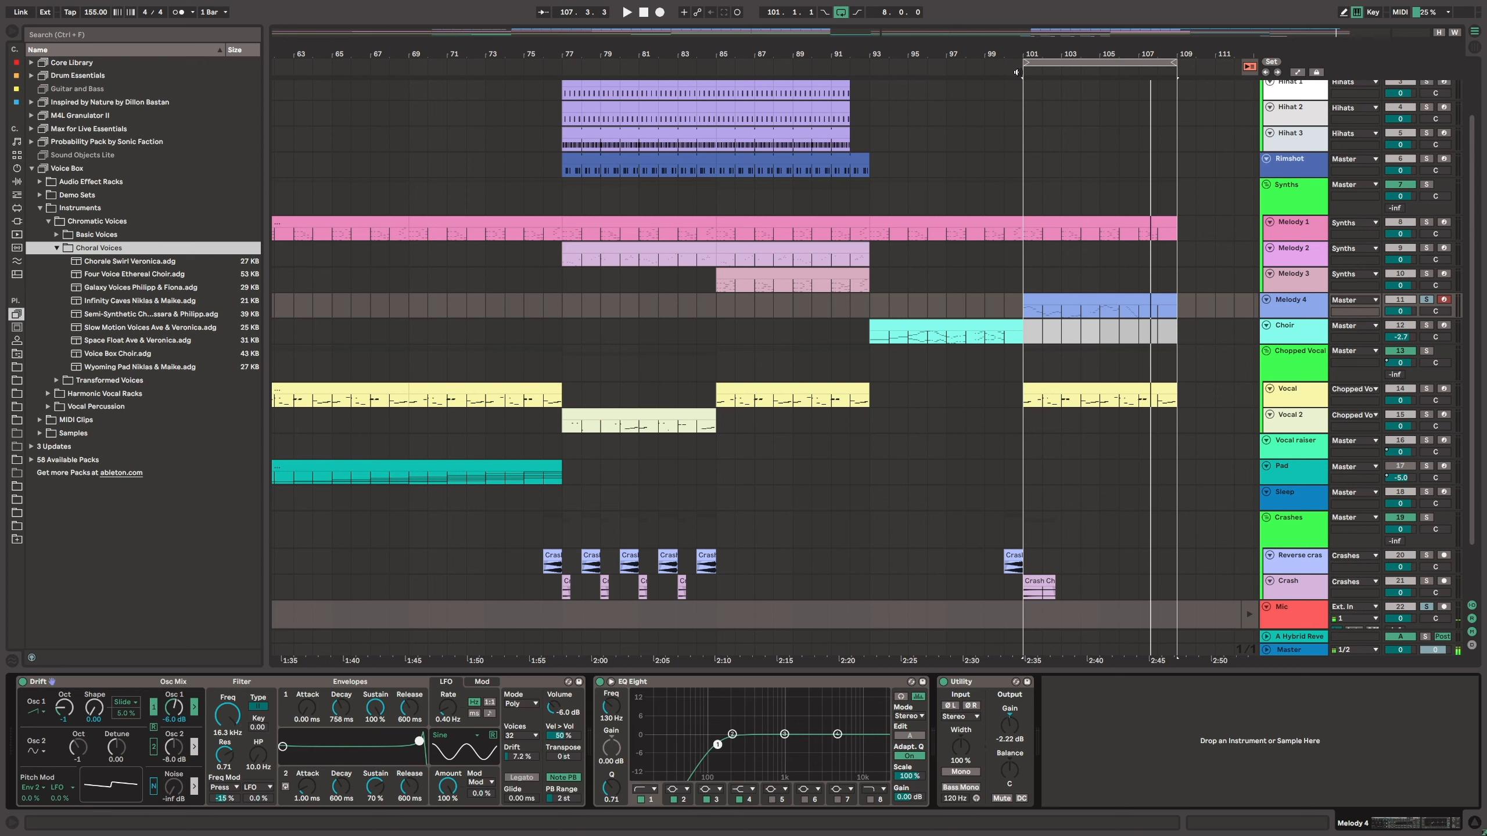
# Step: Replay Melody 4 while examining its clip's notes in an enlarged editor, and shrink the editor again
pyautogui.press('space')
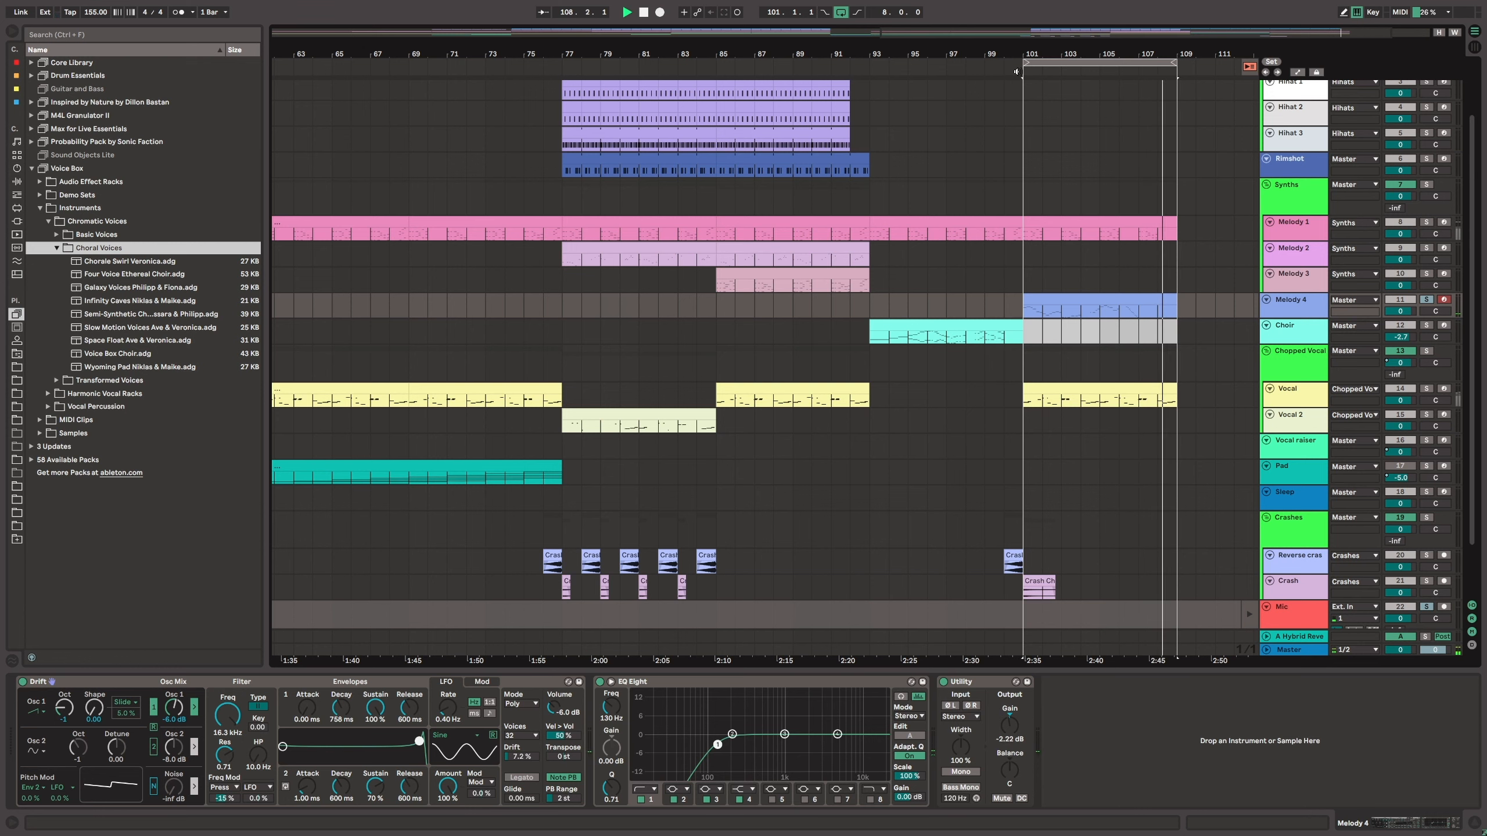
pyautogui.click(1049, 299)
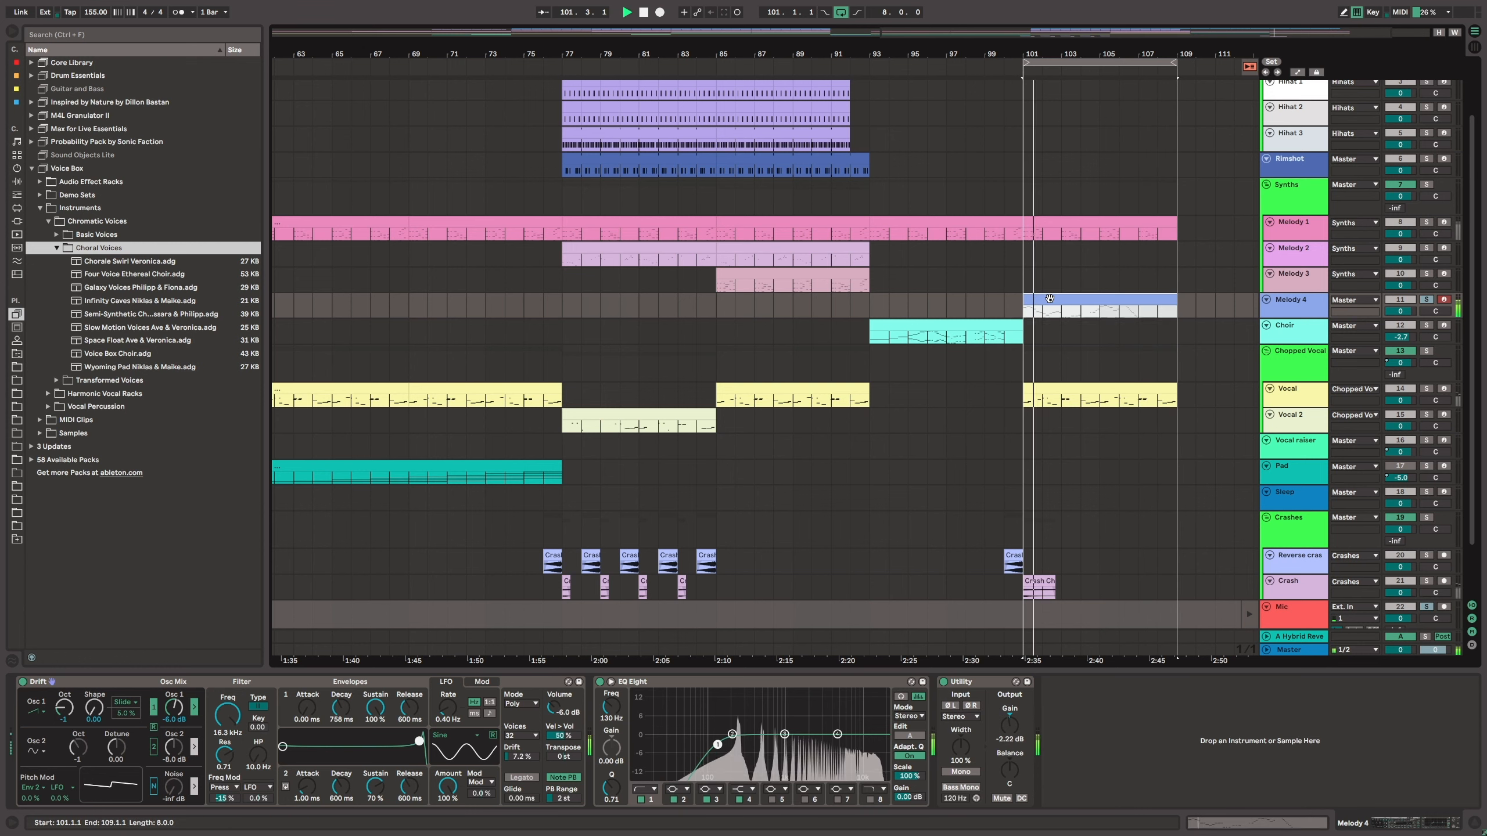
pyautogui.doubleClick(1050, 299)
pyautogui.moveTo(658, 671); pyautogui.dragTo(658, 370)
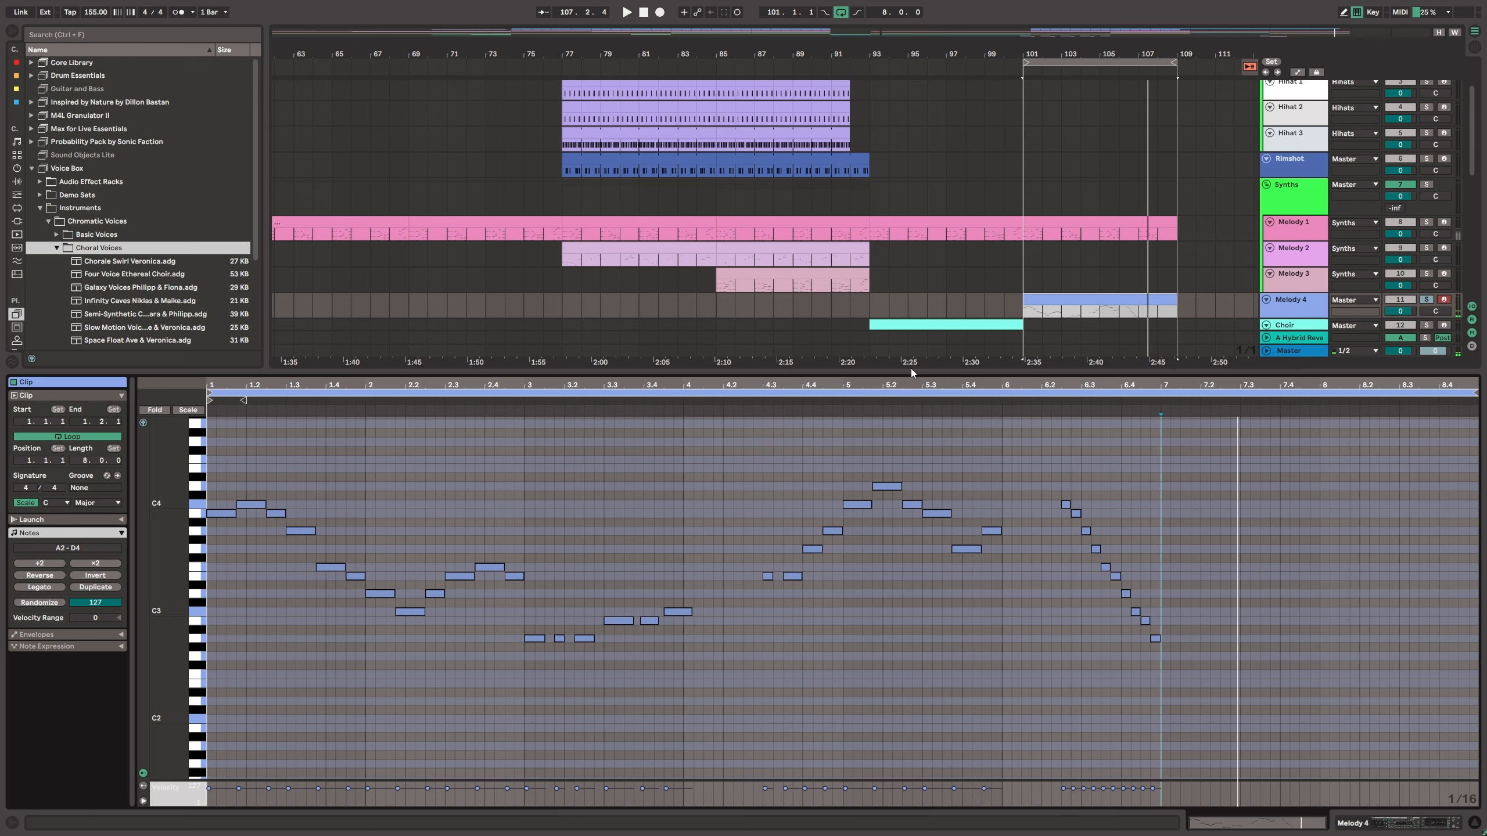
pyautogui.moveTo(912, 371); pyautogui.dragTo(909, 637)
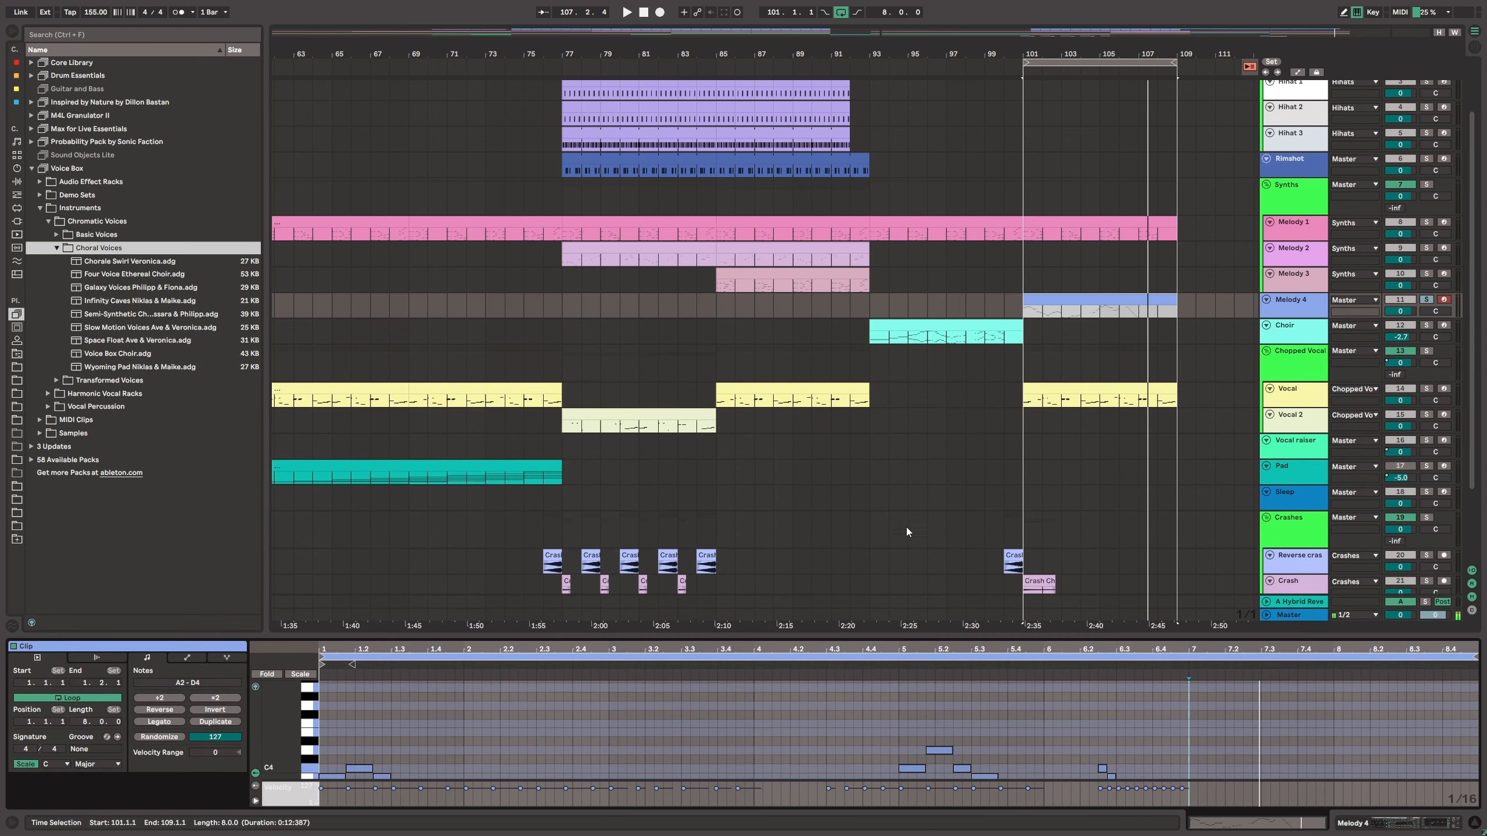
# Step: Move the loop to bars 76–84 and solo the Crashes group
pyautogui.scroll(-3, 896, 487)
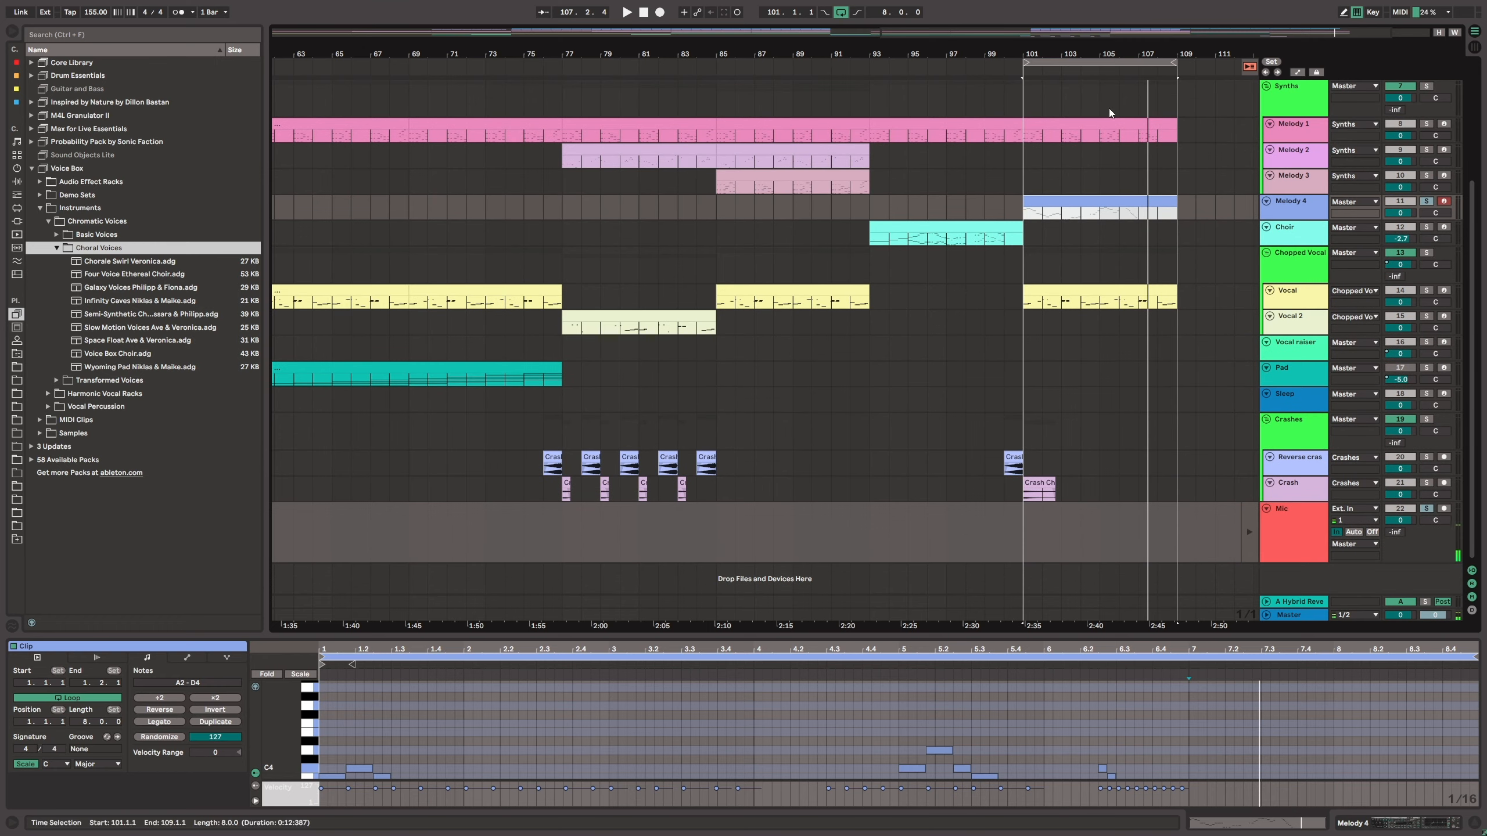
pyautogui.moveTo(1081, 62); pyautogui.dragTo(622, 103)
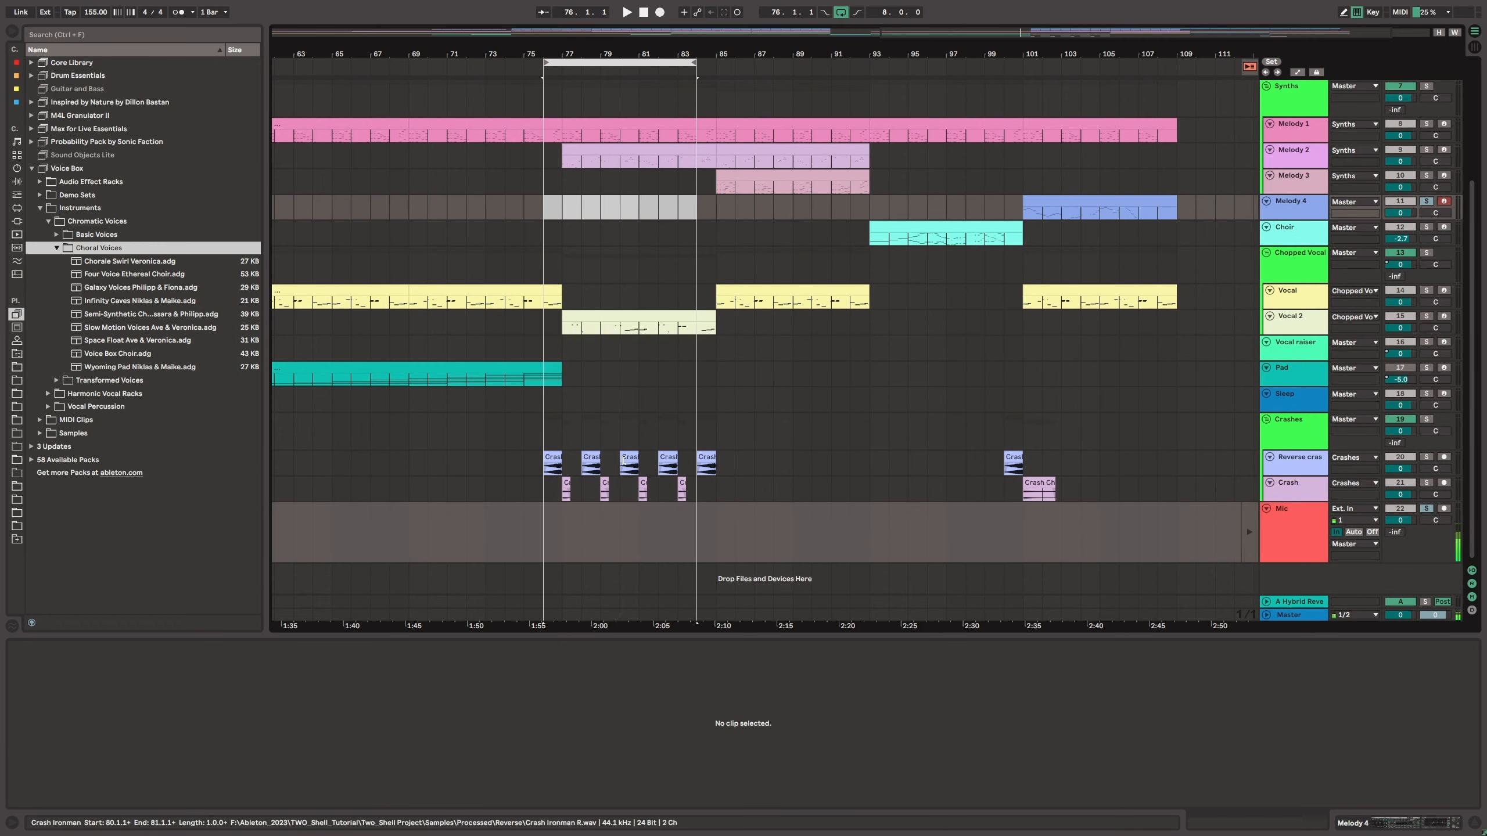
pyautogui.click(1306, 431)
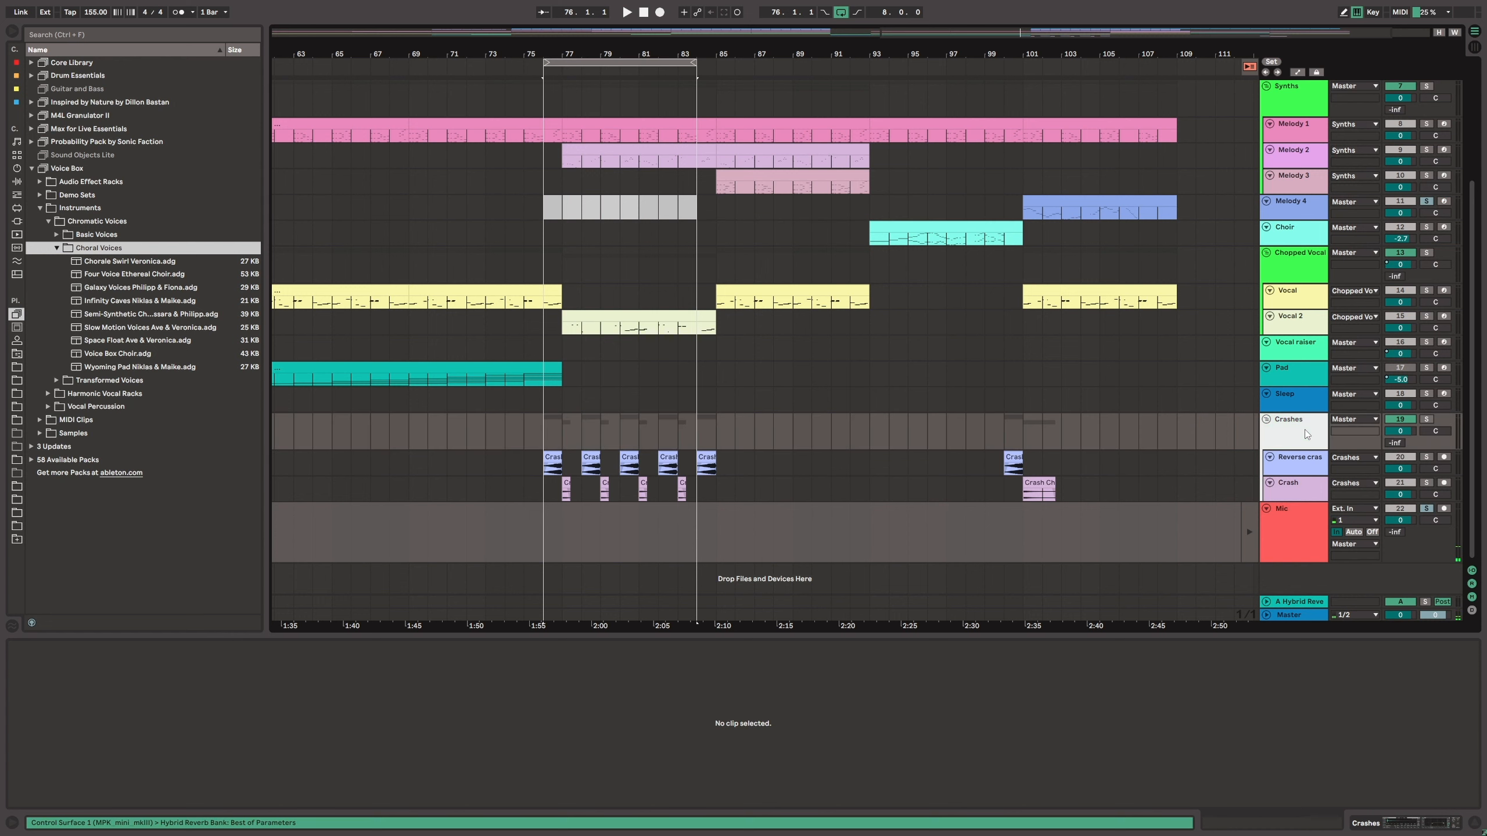
pyautogui.click(1427, 419)
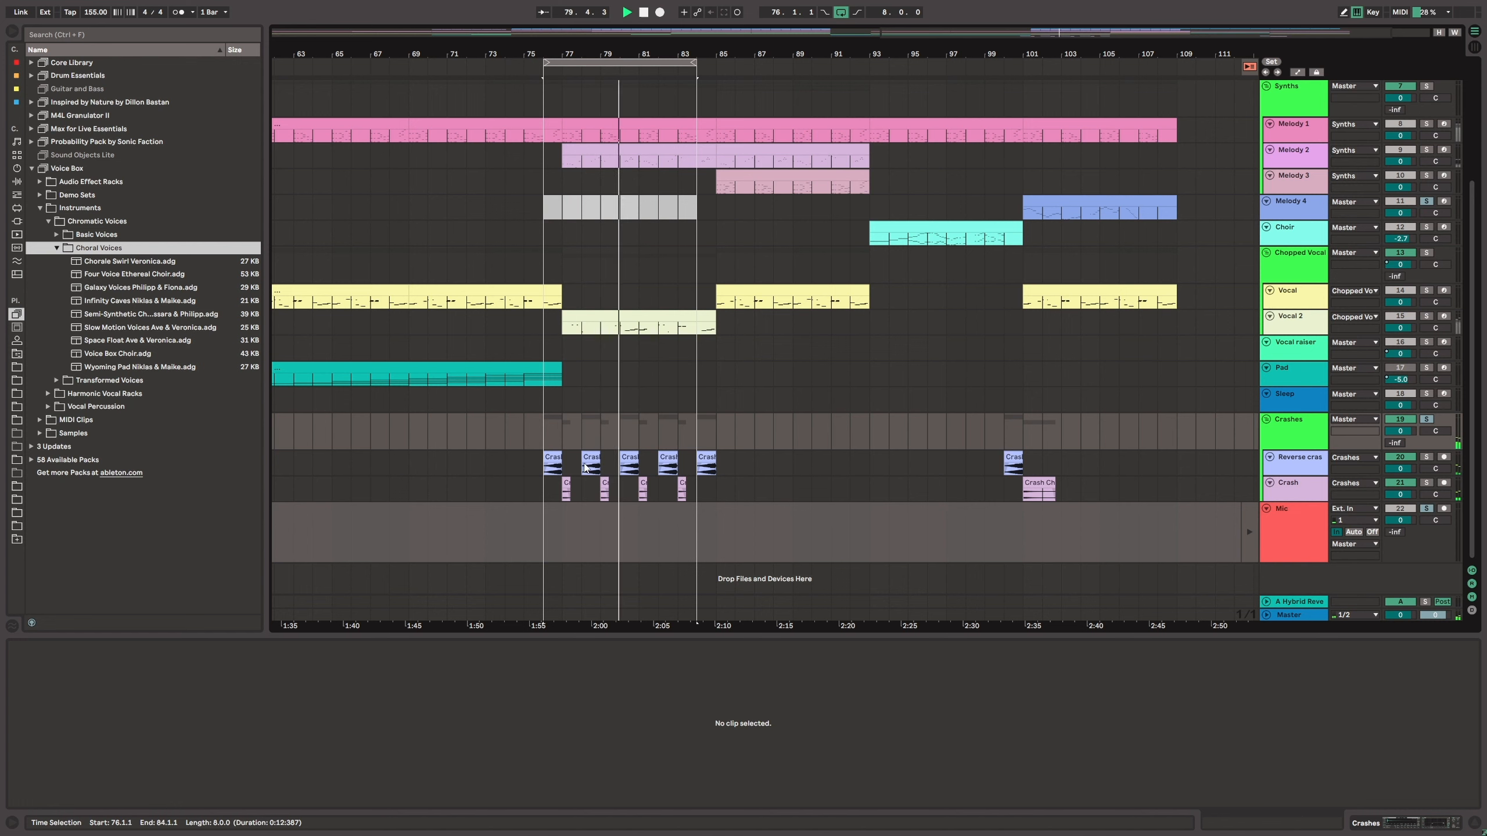
# Step: Show the sample waveforms of a Reverse crash clip and a Crash clip during playback, and show the Crashes group's device chain
pyautogui.click(627, 458)
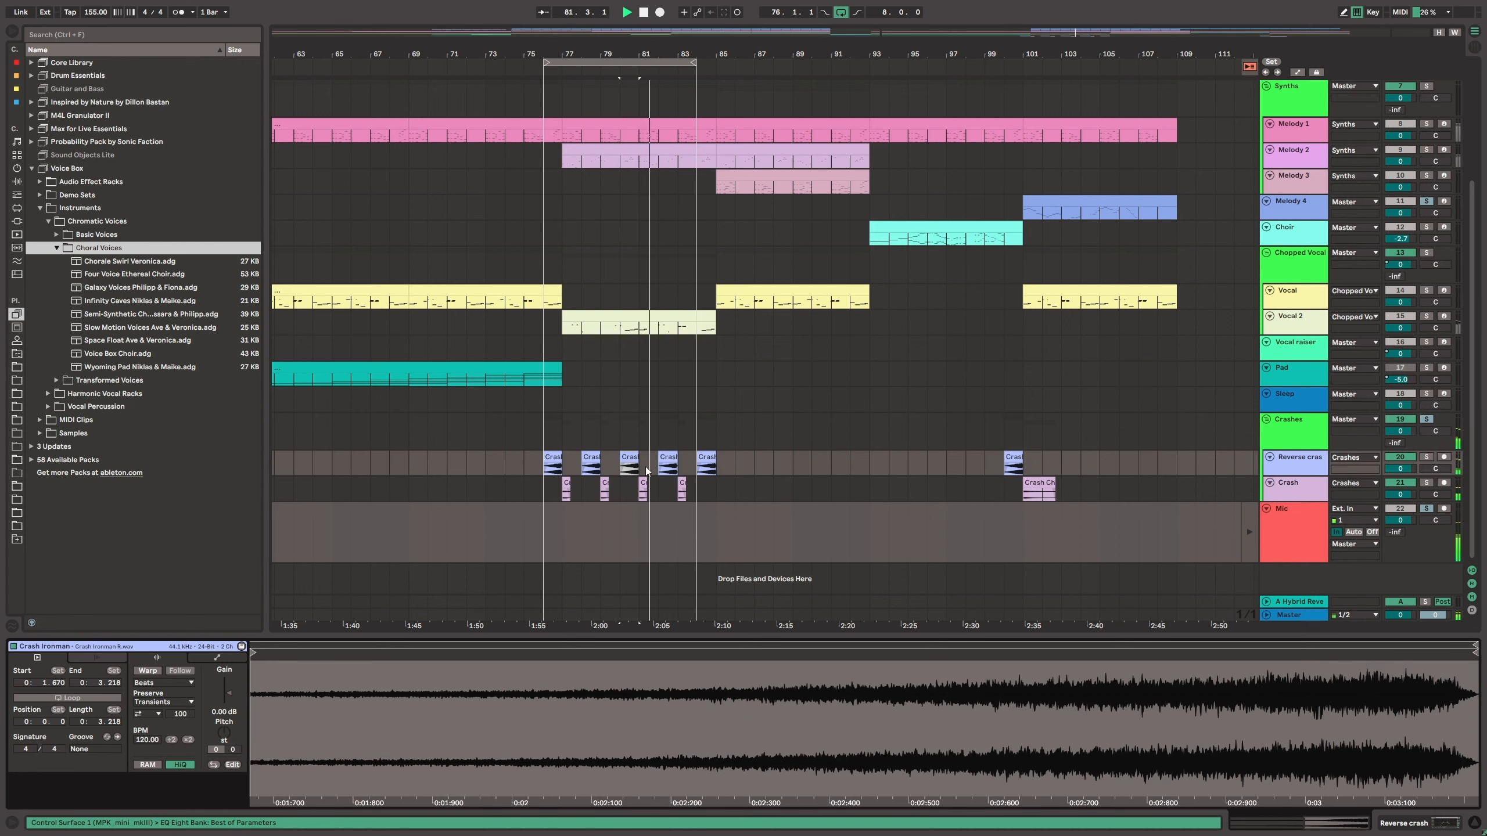
pyautogui.click(681, 482)
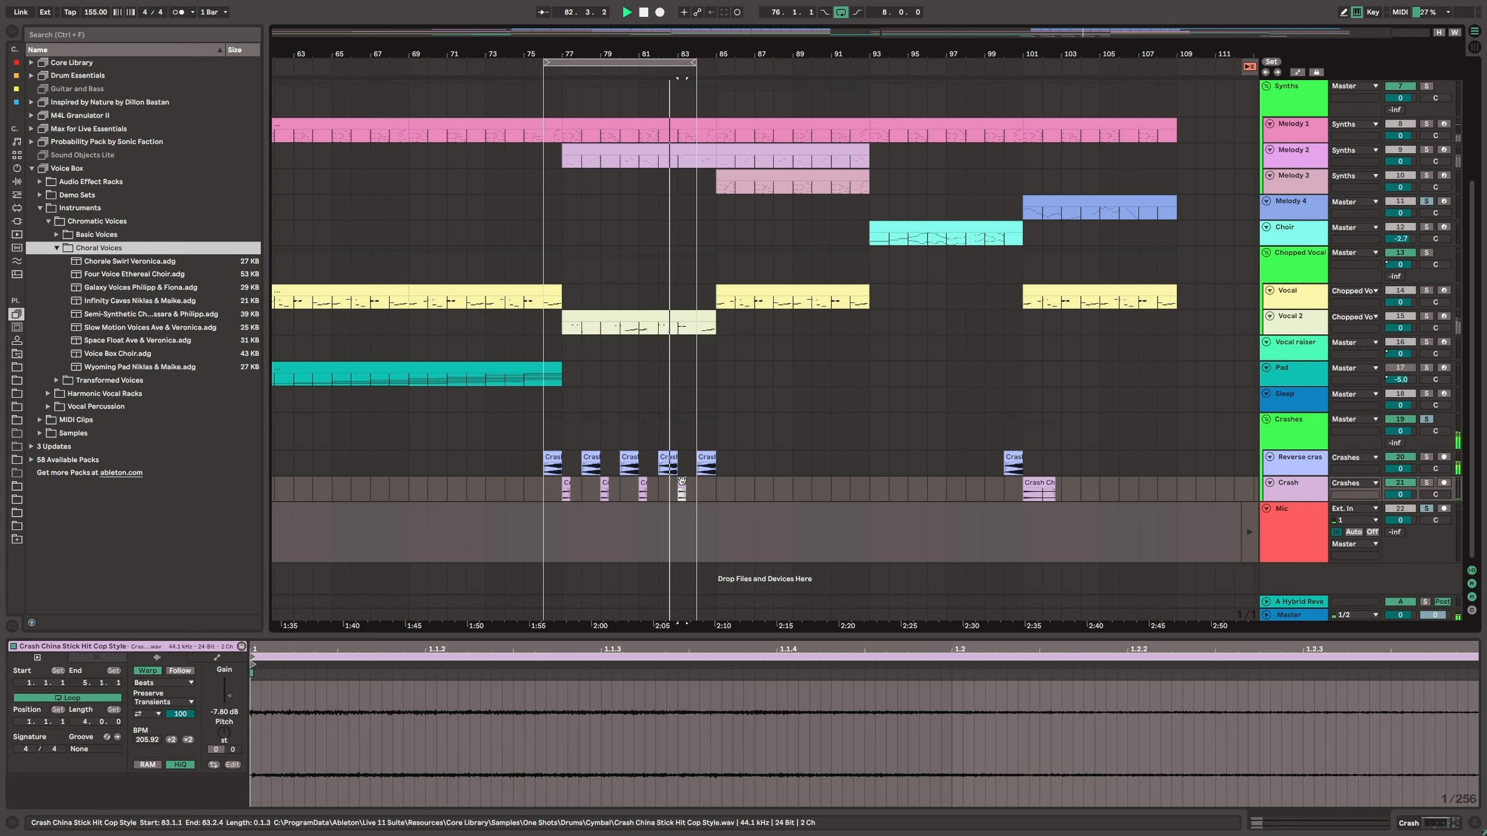
pyautogui.press('space')
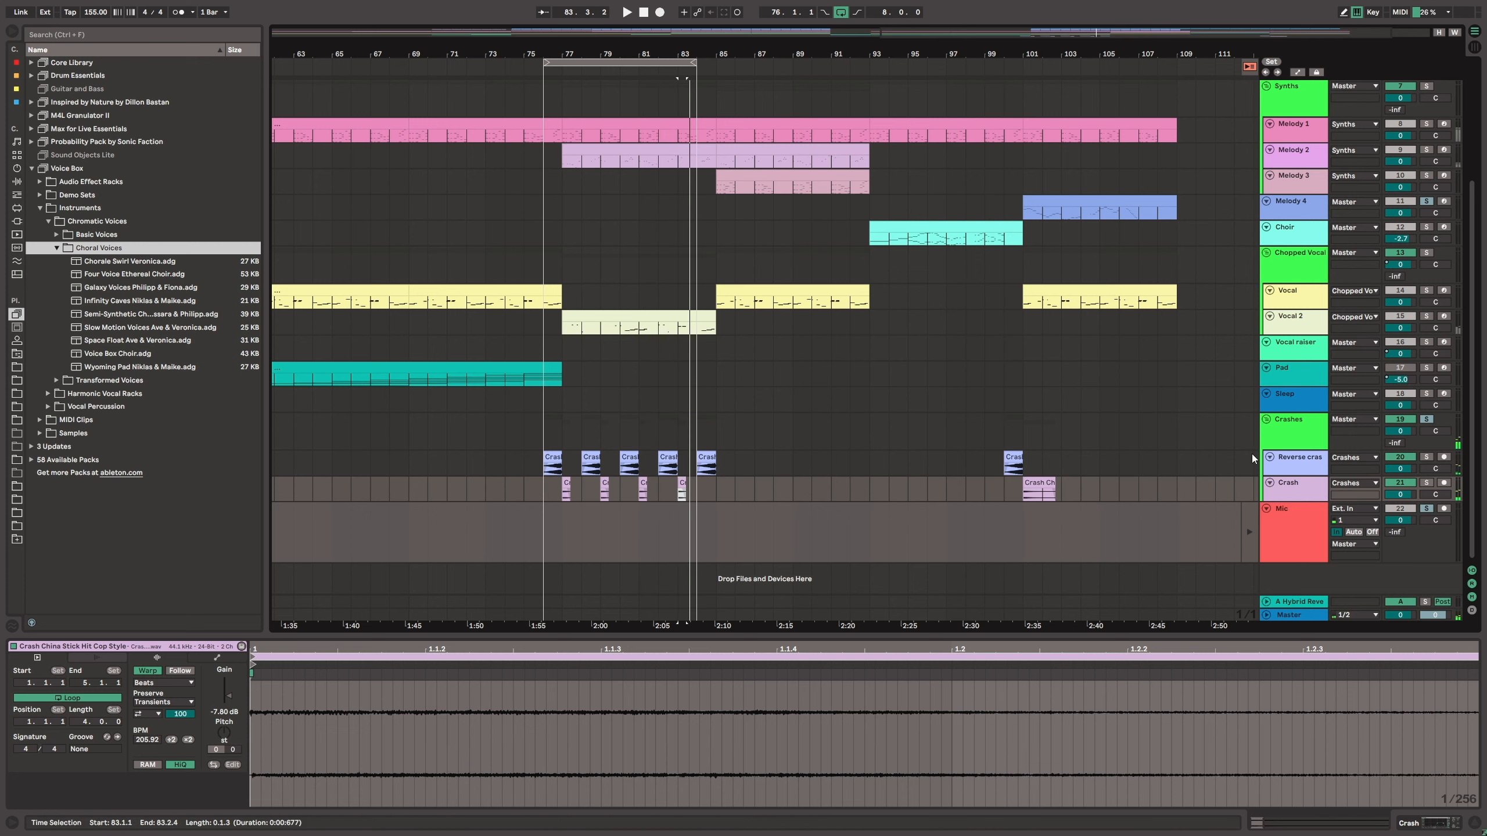
pyautogui.click(1294, 432)
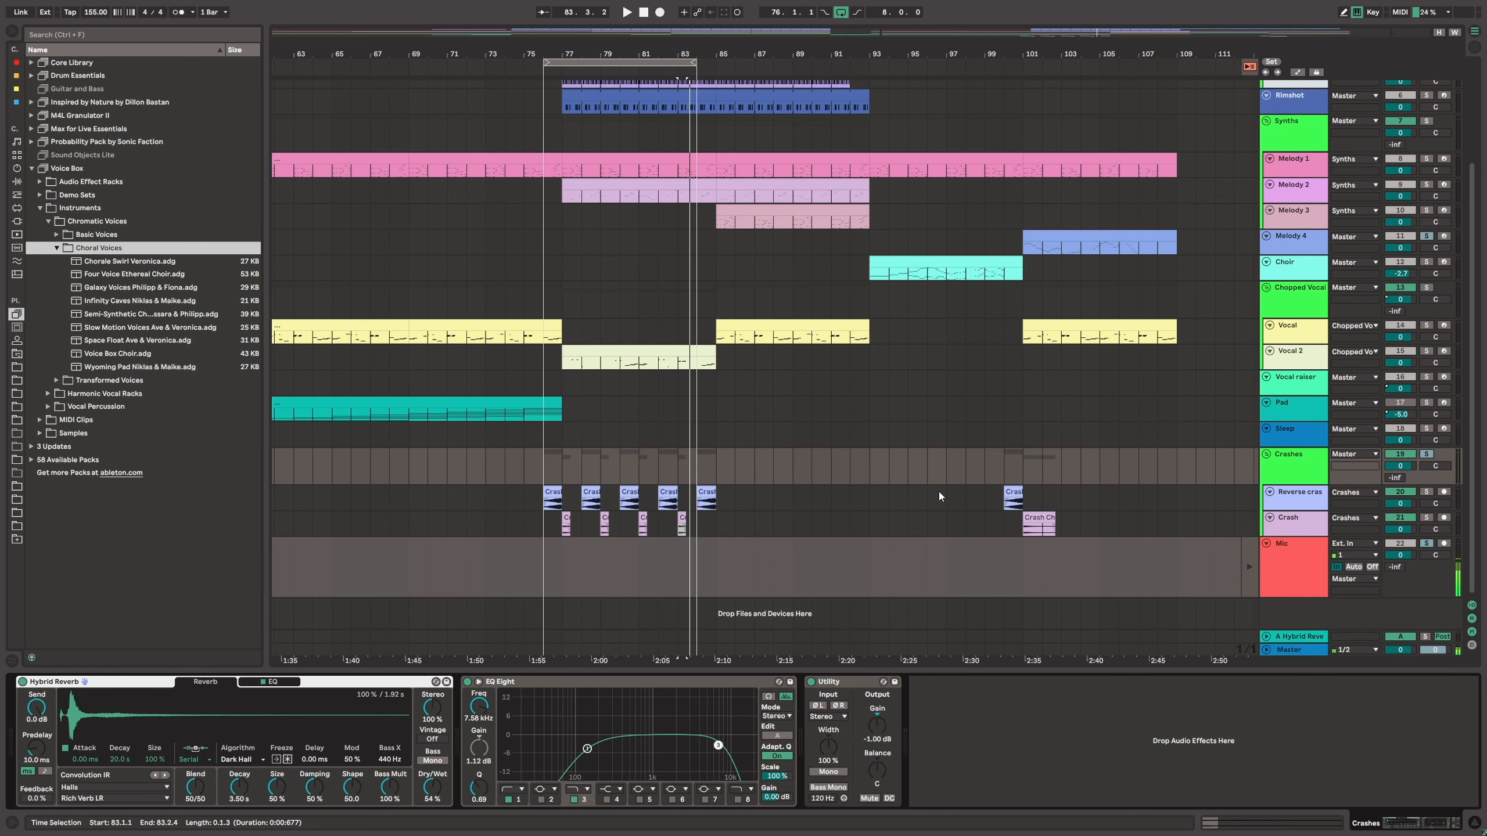
# Step: Switch to Session View and look across the mixer channels from the Mic track back to the Kick track
pyautogui.scroll(3, 633, 469)
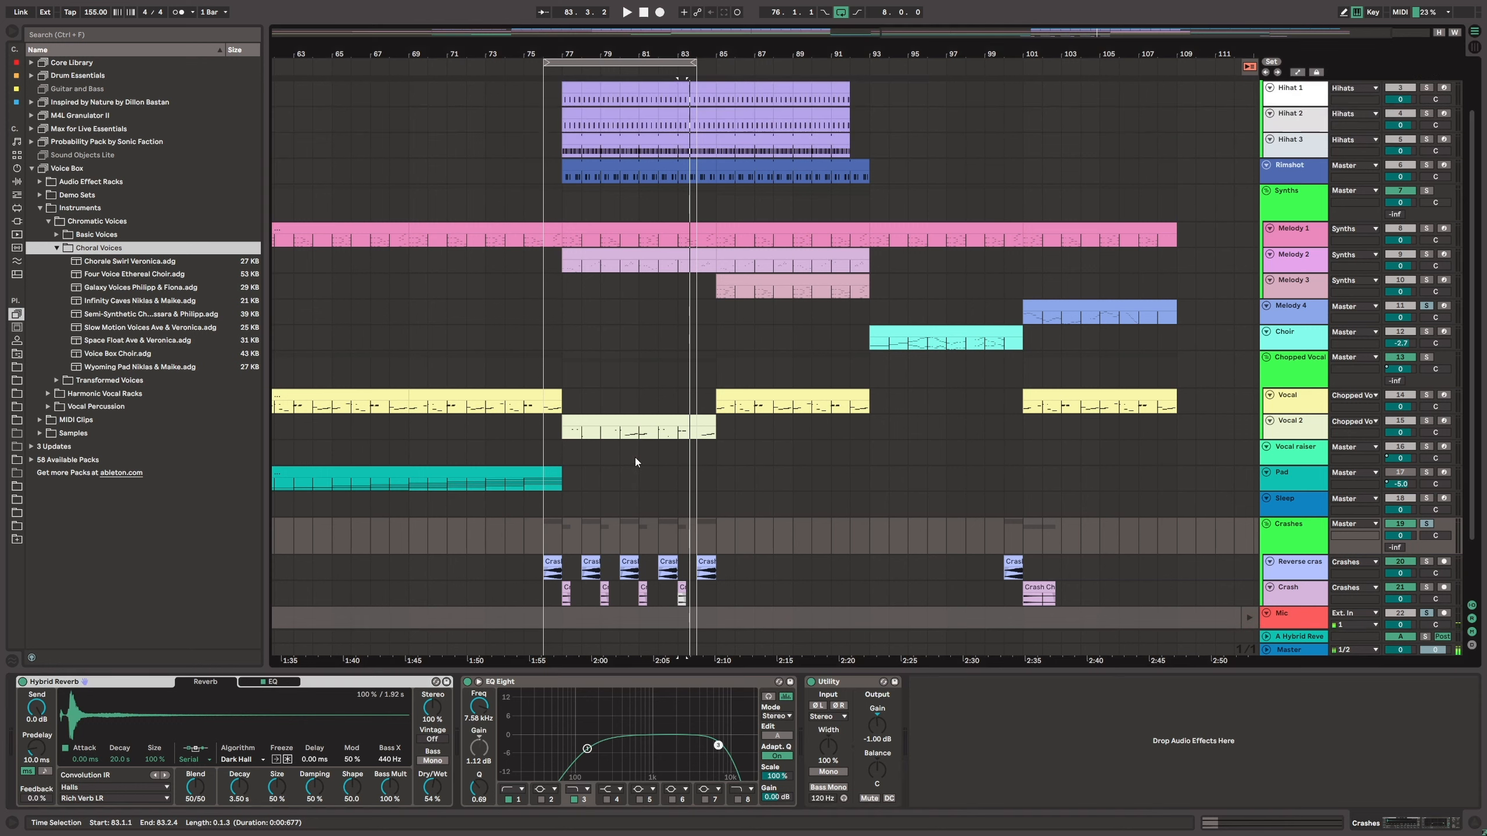
pyautogui.scroll(-2, 633, 436)
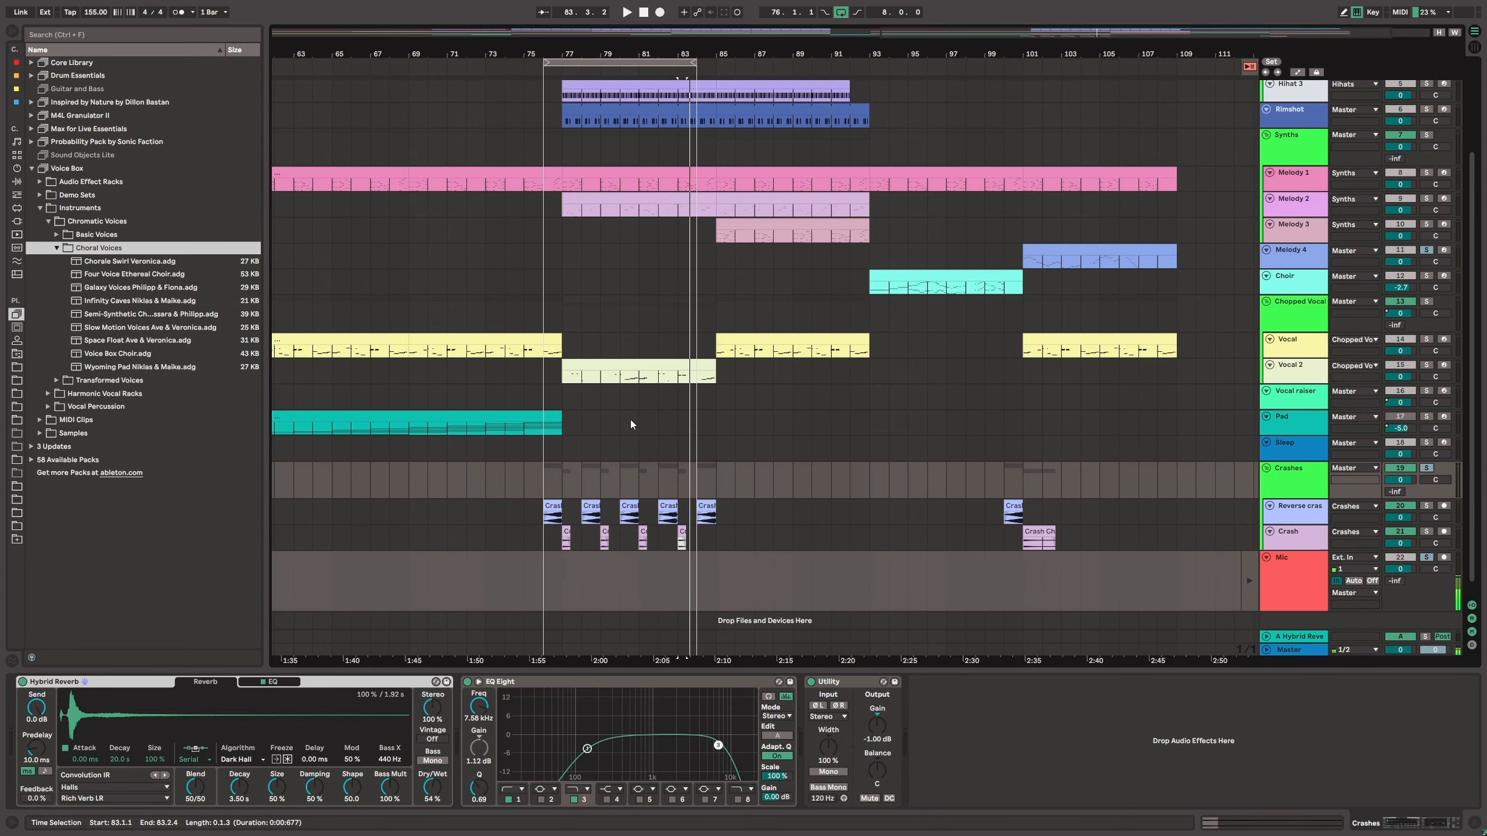
pyautogui.scroll(5, 625, 436)
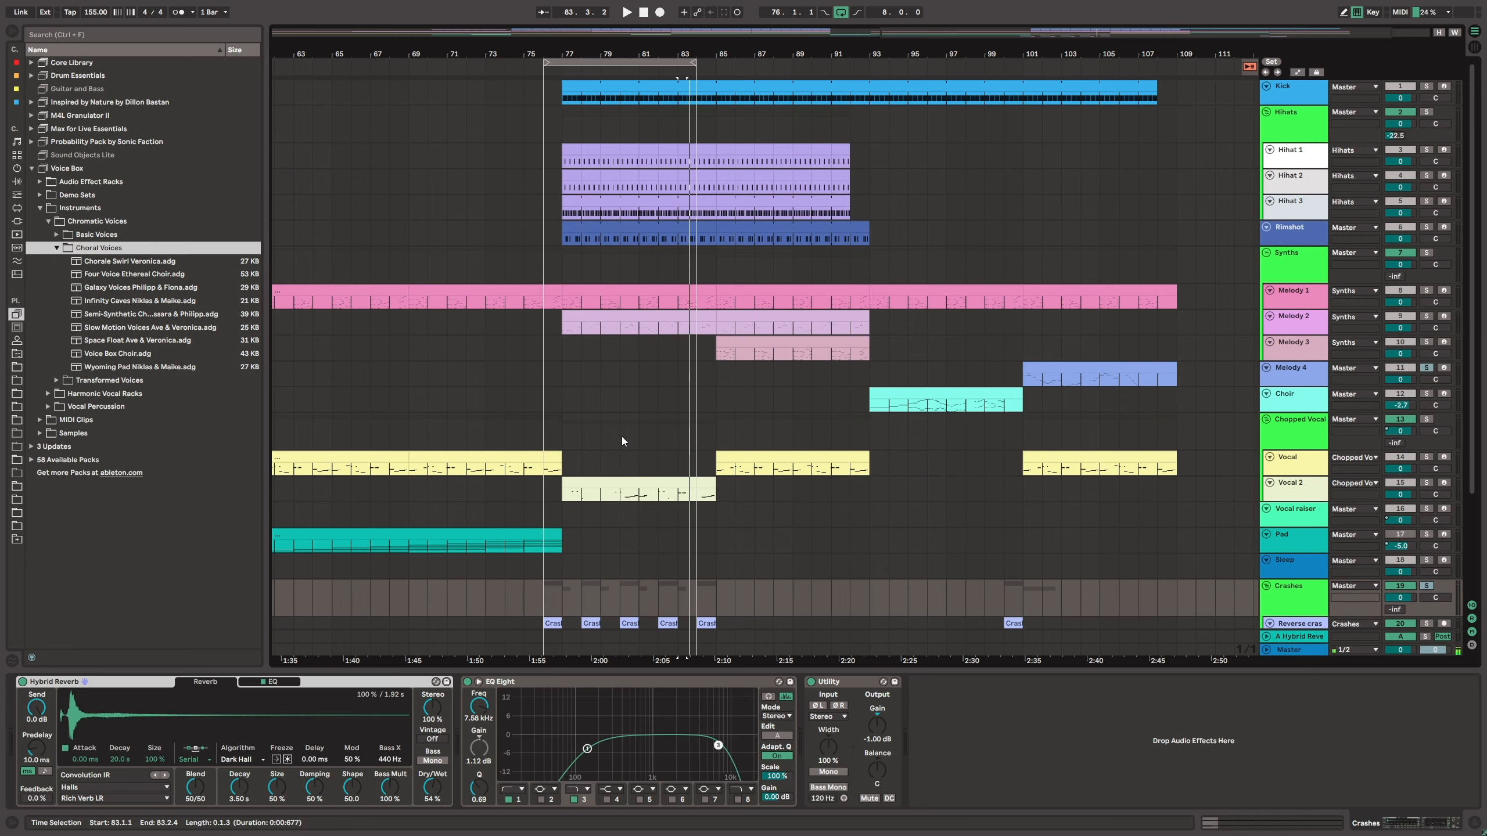
pyautogui.press('Tab')
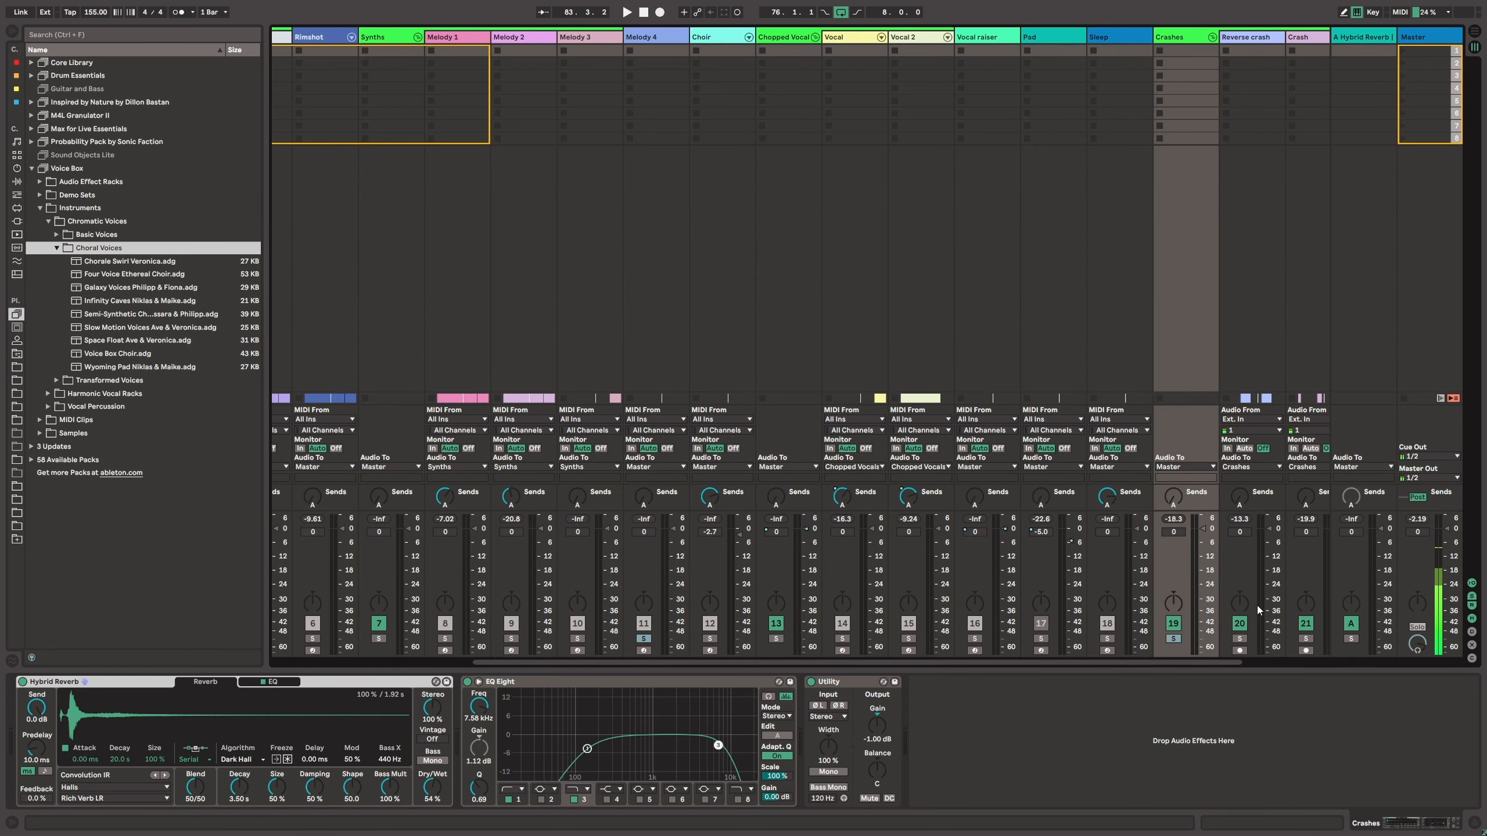
pyautogui.moveTo(1192, 661); pyautogui.dragTo(1313, 663)
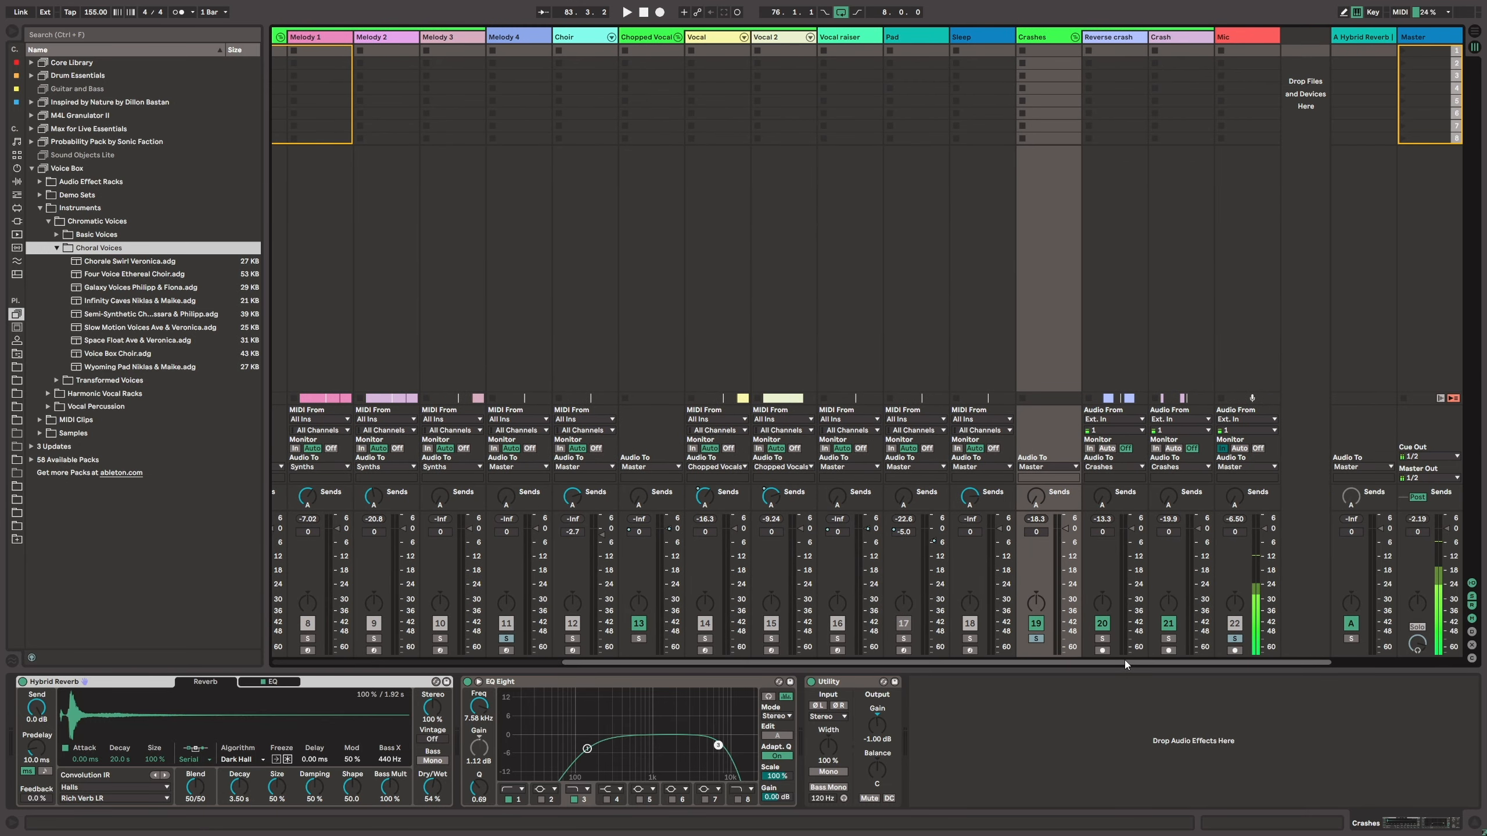
pyautogui.moveTo(1124, 659); pyautogui.dragTo(966, 668)
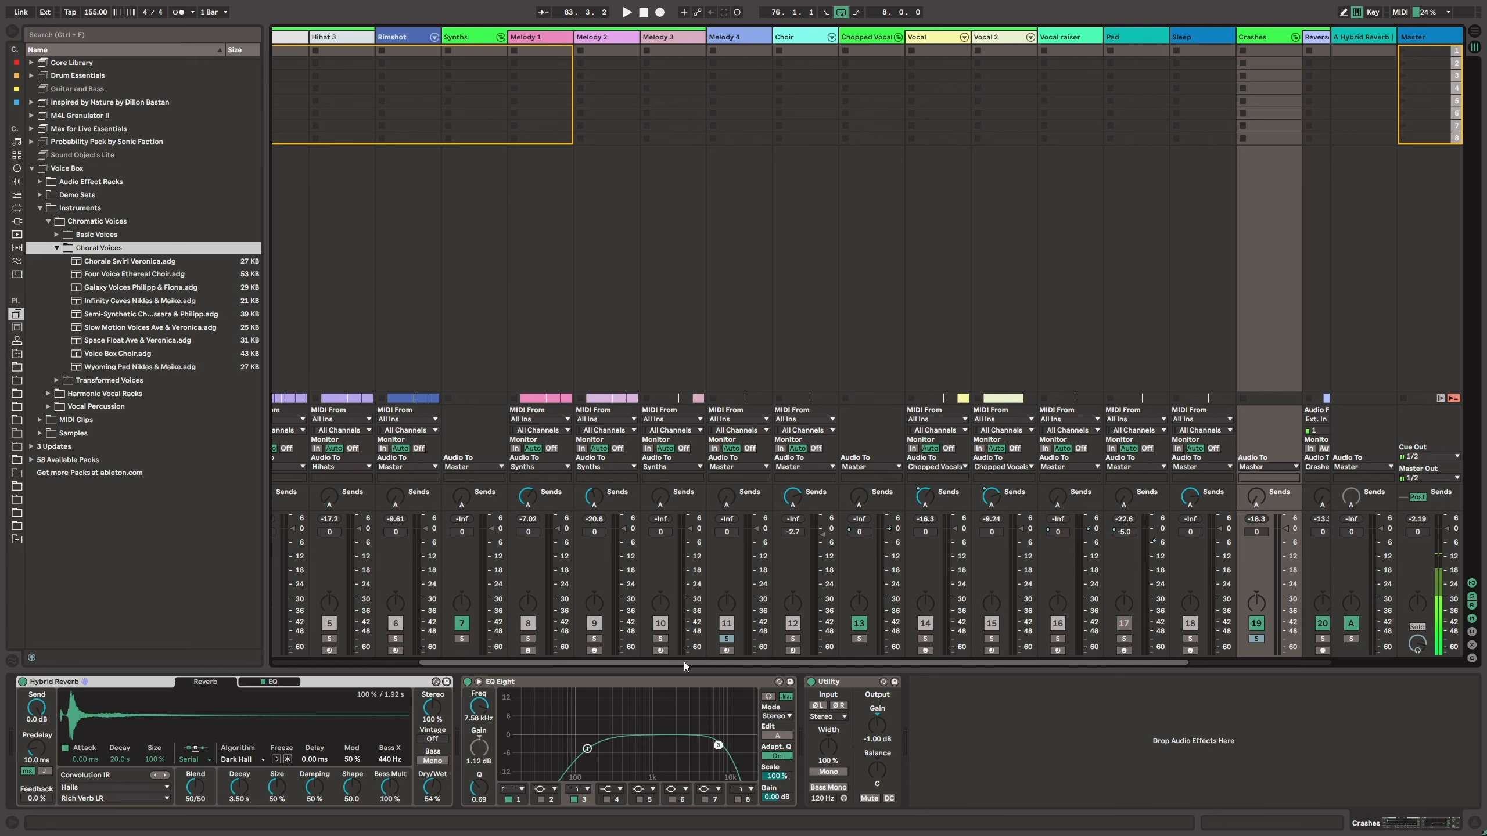
pyautogui.moveTo(684, 663); pyautogui.dragTo(443, 646)
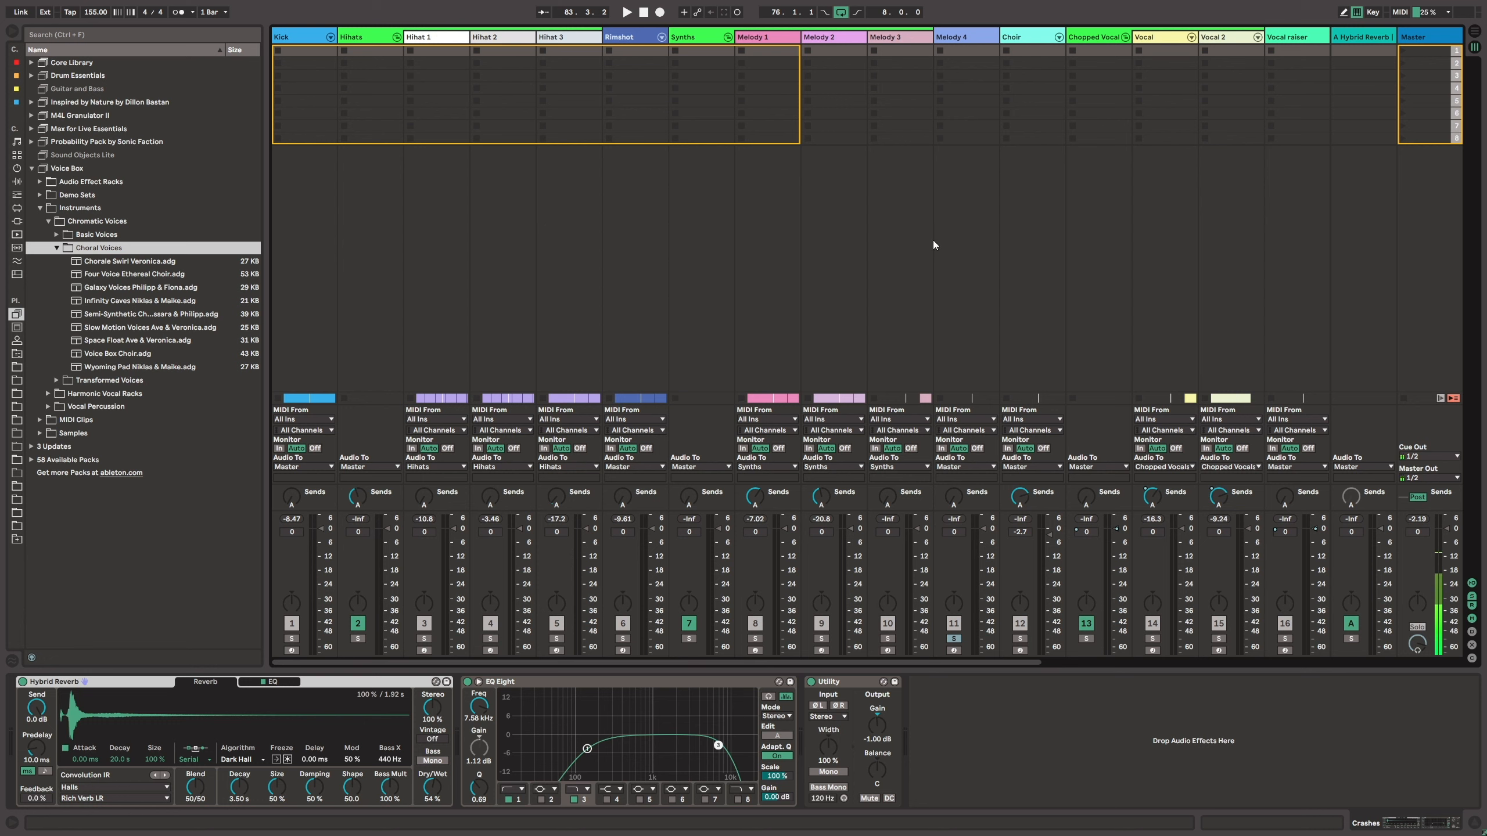
# Step: Show the Hybrid Reverb and Utility devices on return track A, and return to the arrangement
pyautogui.click(1359, 40)
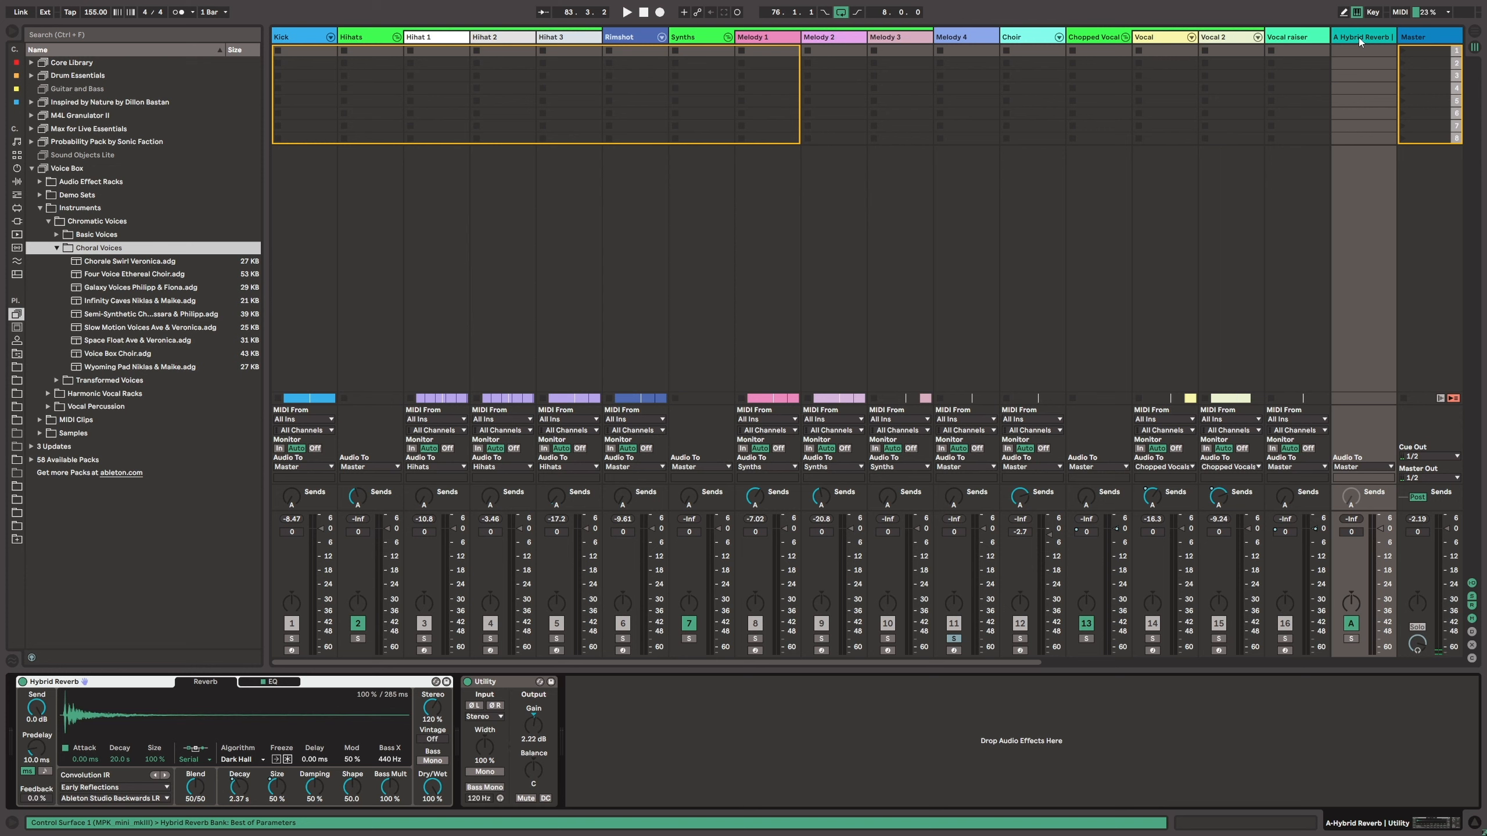
pyautogui.click(283, 686)
pyautogui.click(214, 685)
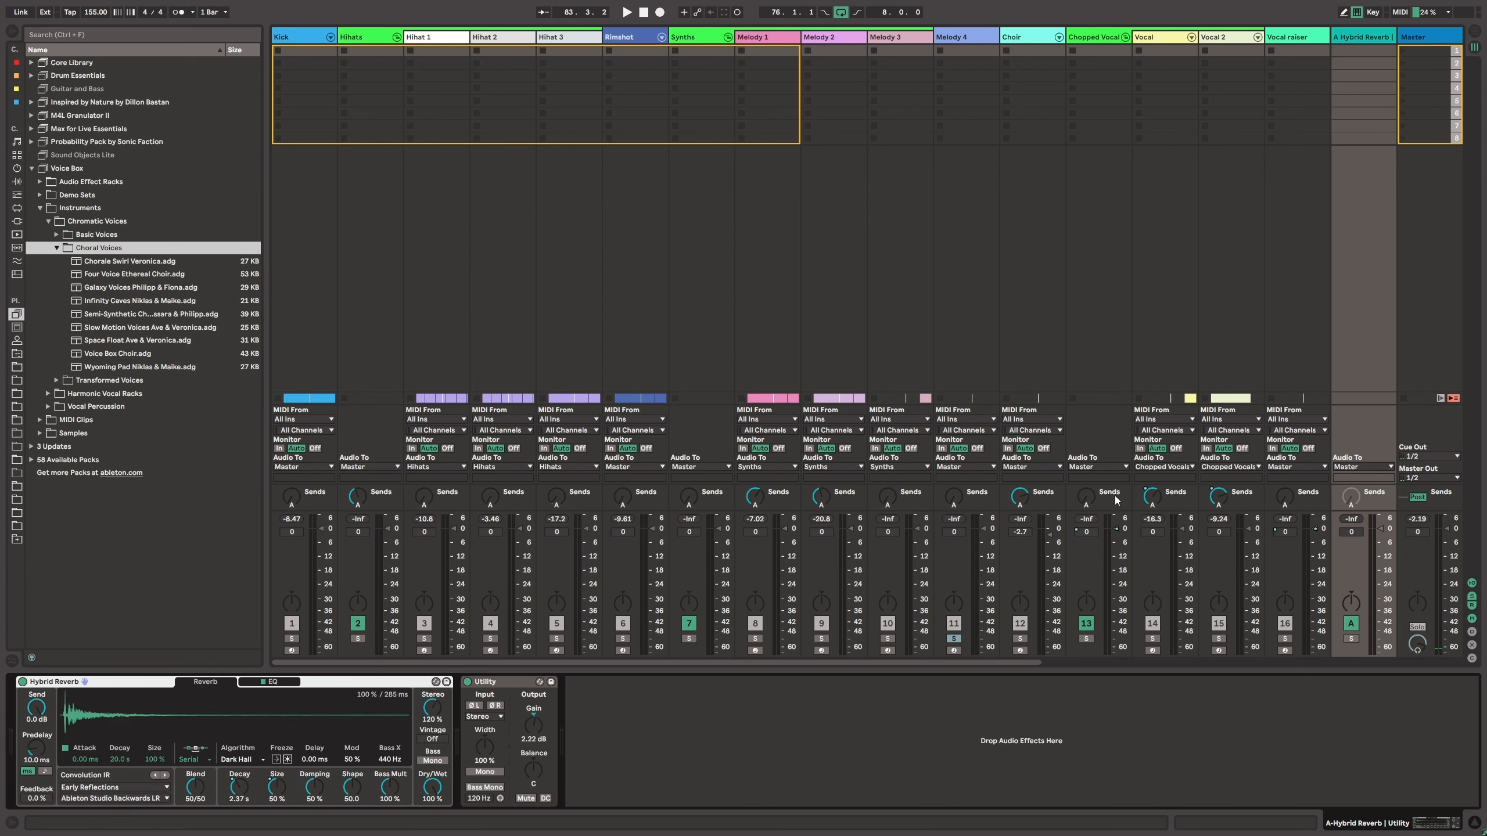
pyautogui.press('Tab')
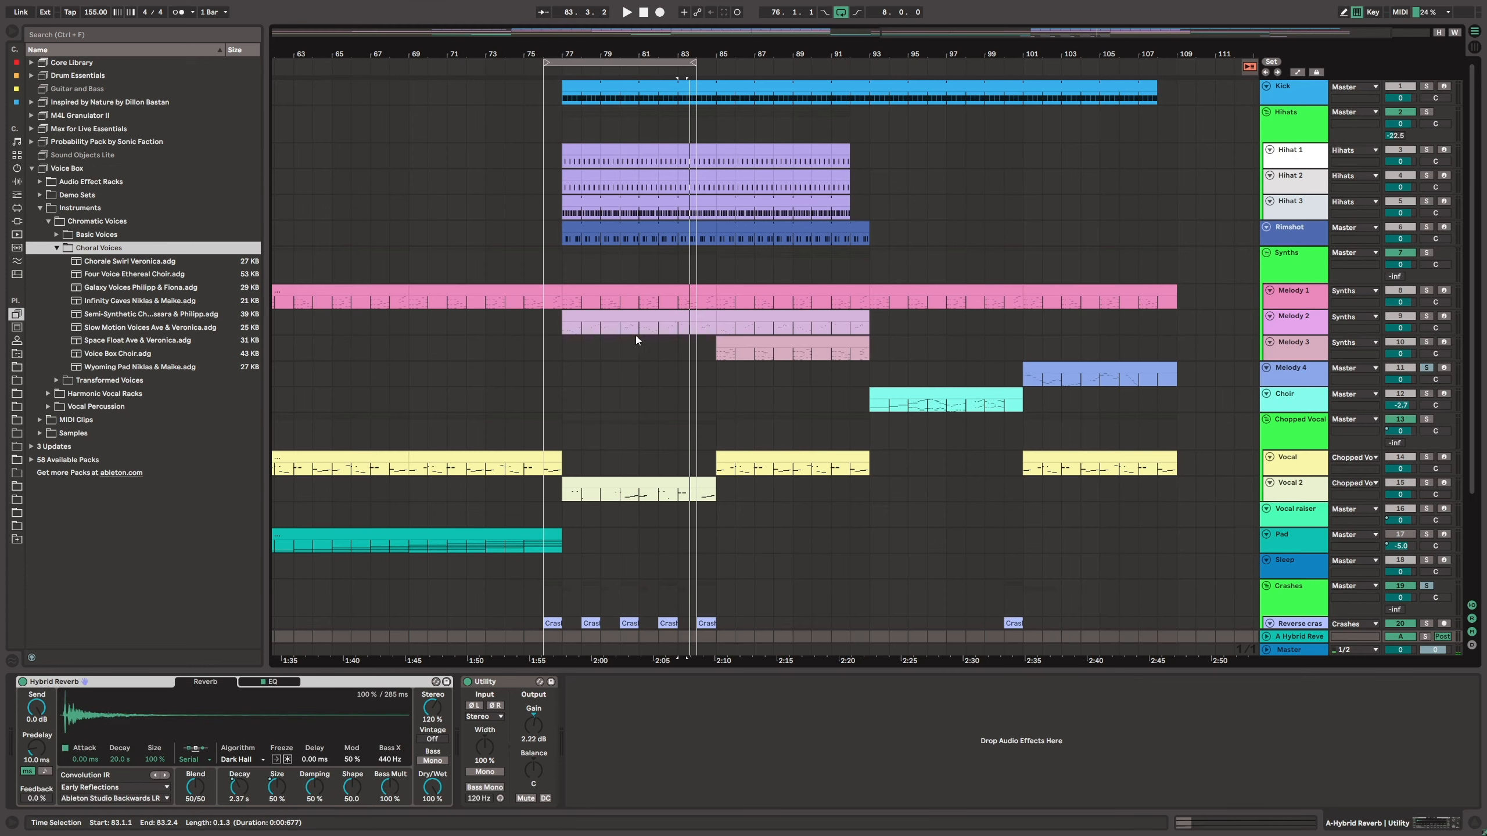
# Step: Move the loop to bars 57–61 and play it with the Sleep track soloed
pyautogui.scroll(-4, 639, 336)
pyautogui.scroll(-1, 640, 335)
pyautogui.scroll(5, 643, 336)
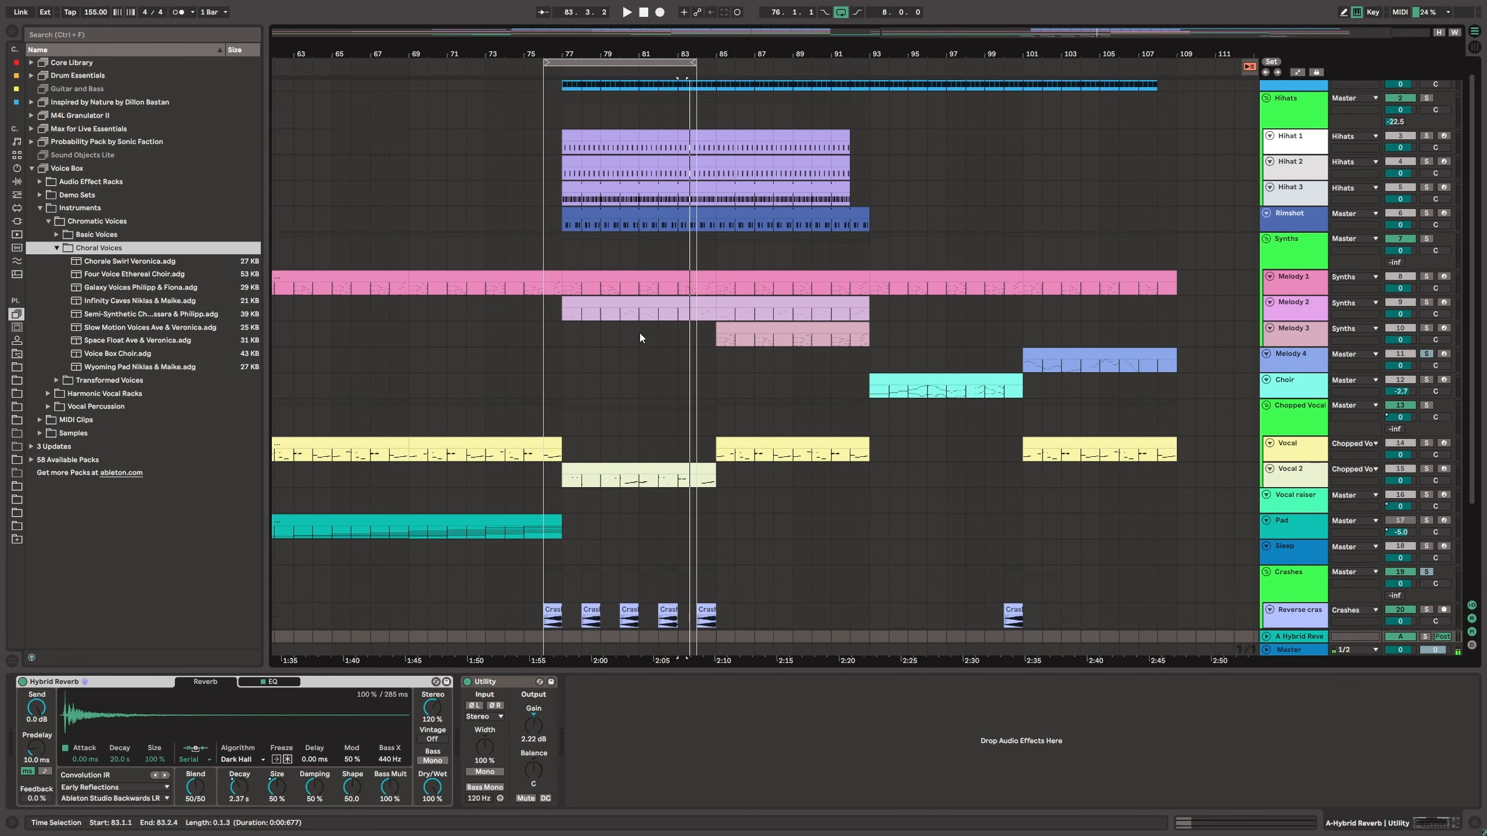
pyautogui.moveTo(579, 50); pyautogui.dragTo(659, 150)
pyautogui.click(997, 63)
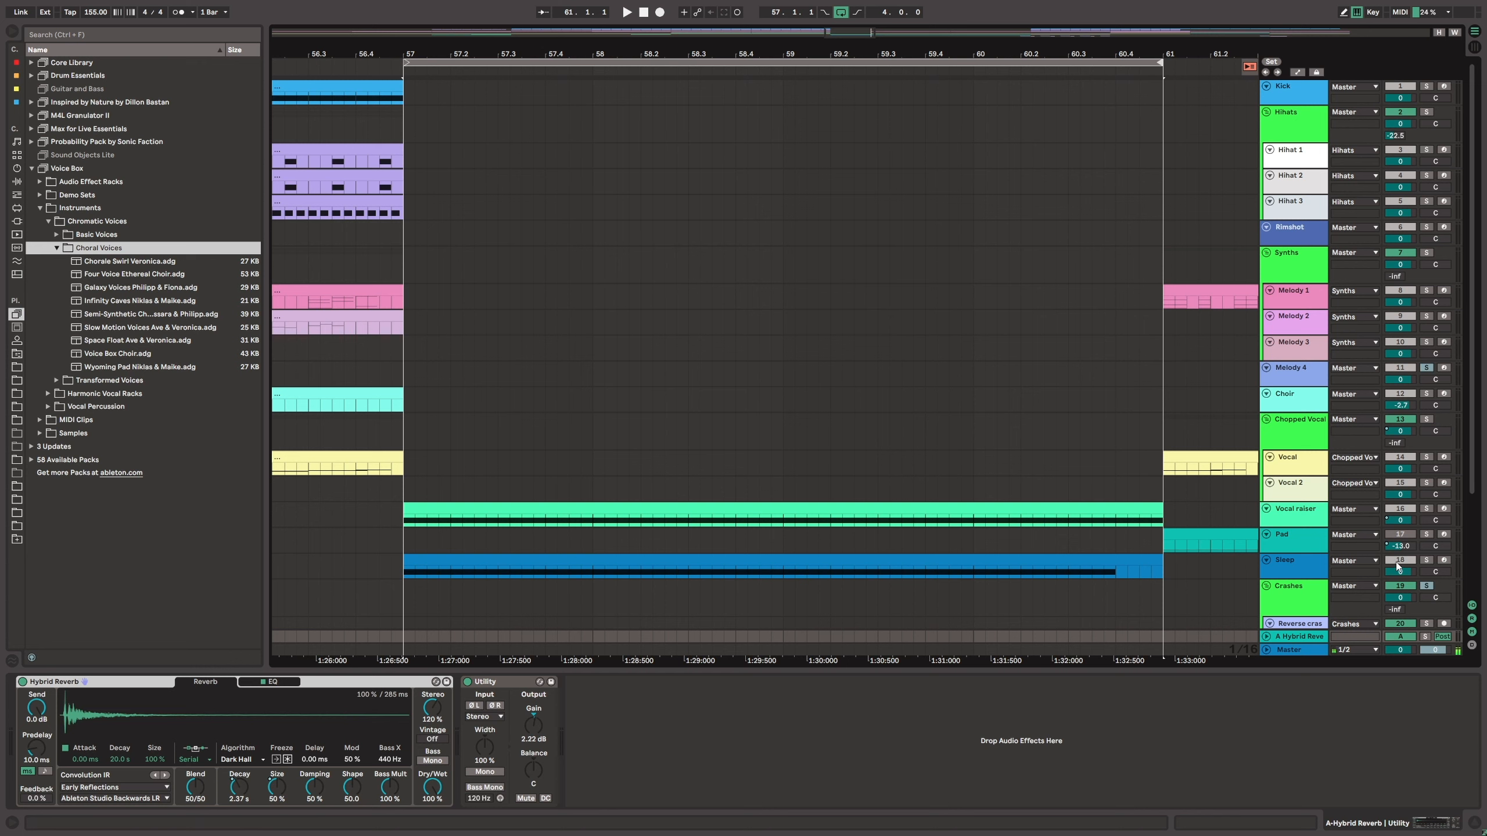
pyautogui.keyDown('ctrl'); pyautogui.click(1426, 562); pyautogui.keyUp('ctrl')
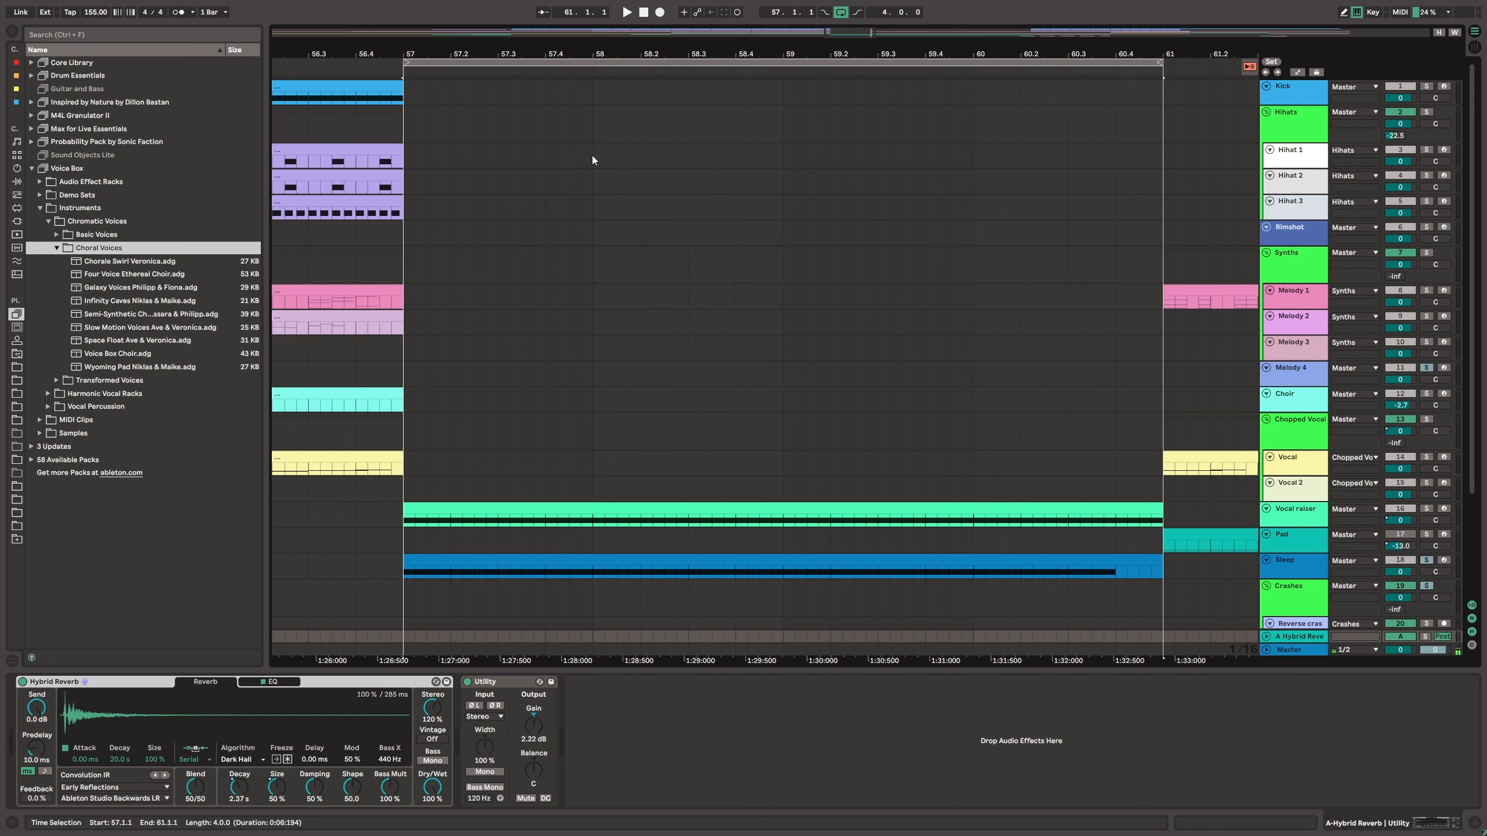
pyautogui.click(389, 63)
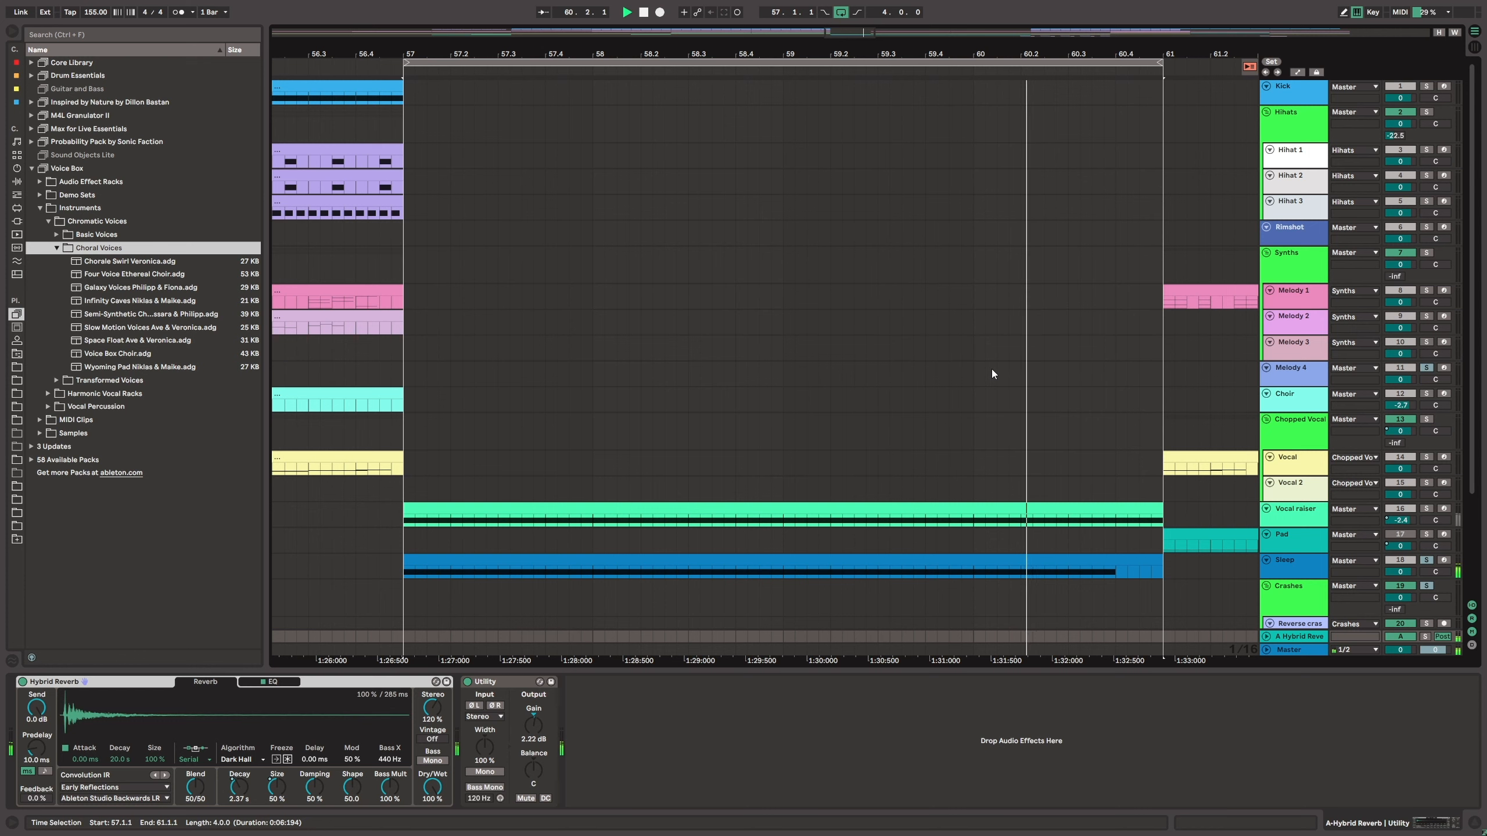
# Step: Open the Sleep clip in an enlarged note editor and transpose its long note up five semitones to C3
pyautogui.doubleClick(711, 561)
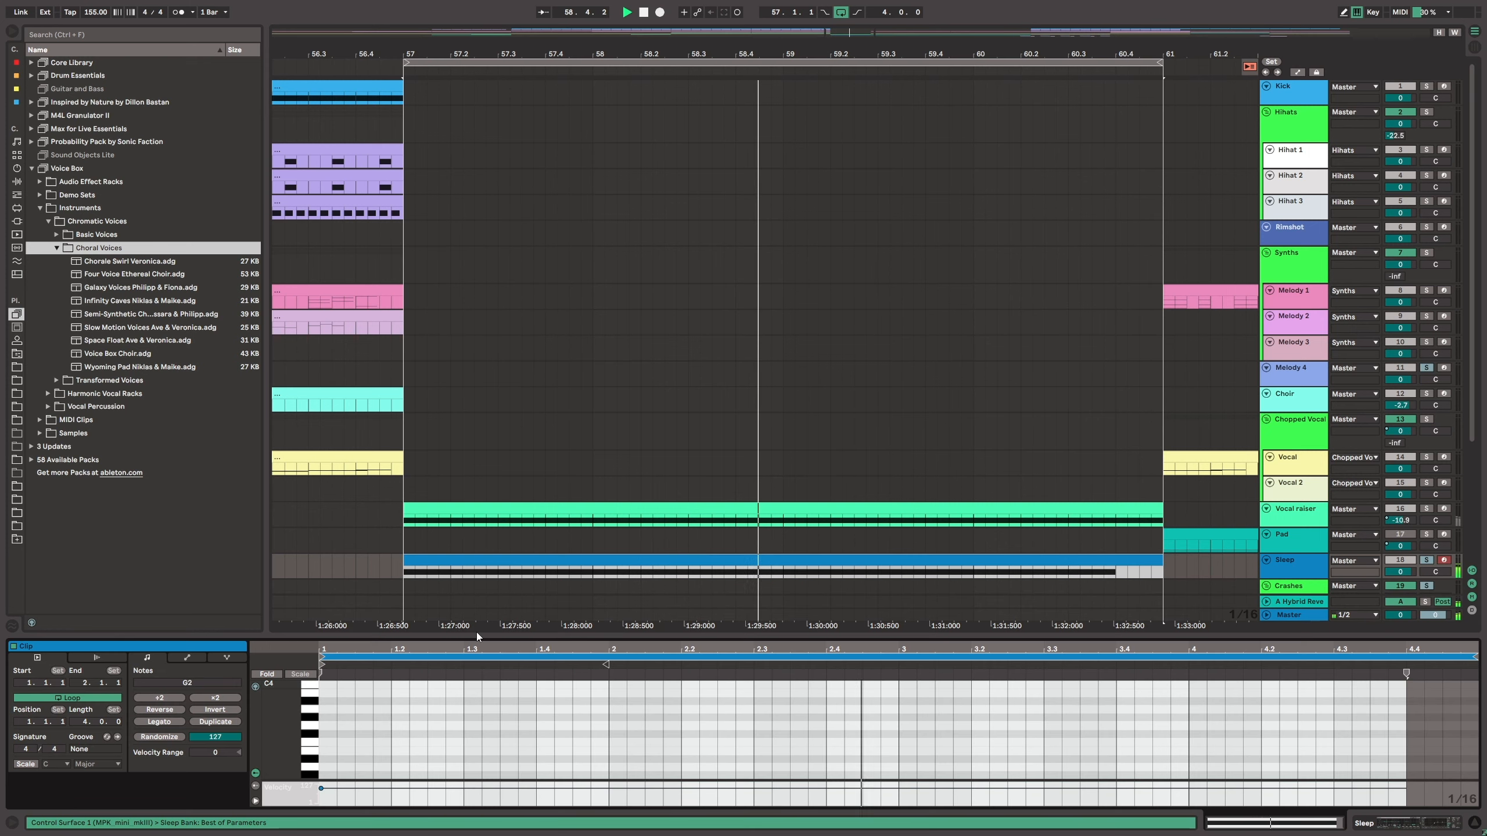
pyautogui.moveTo(477, 637); pyautogui.dragTo(467, 407)
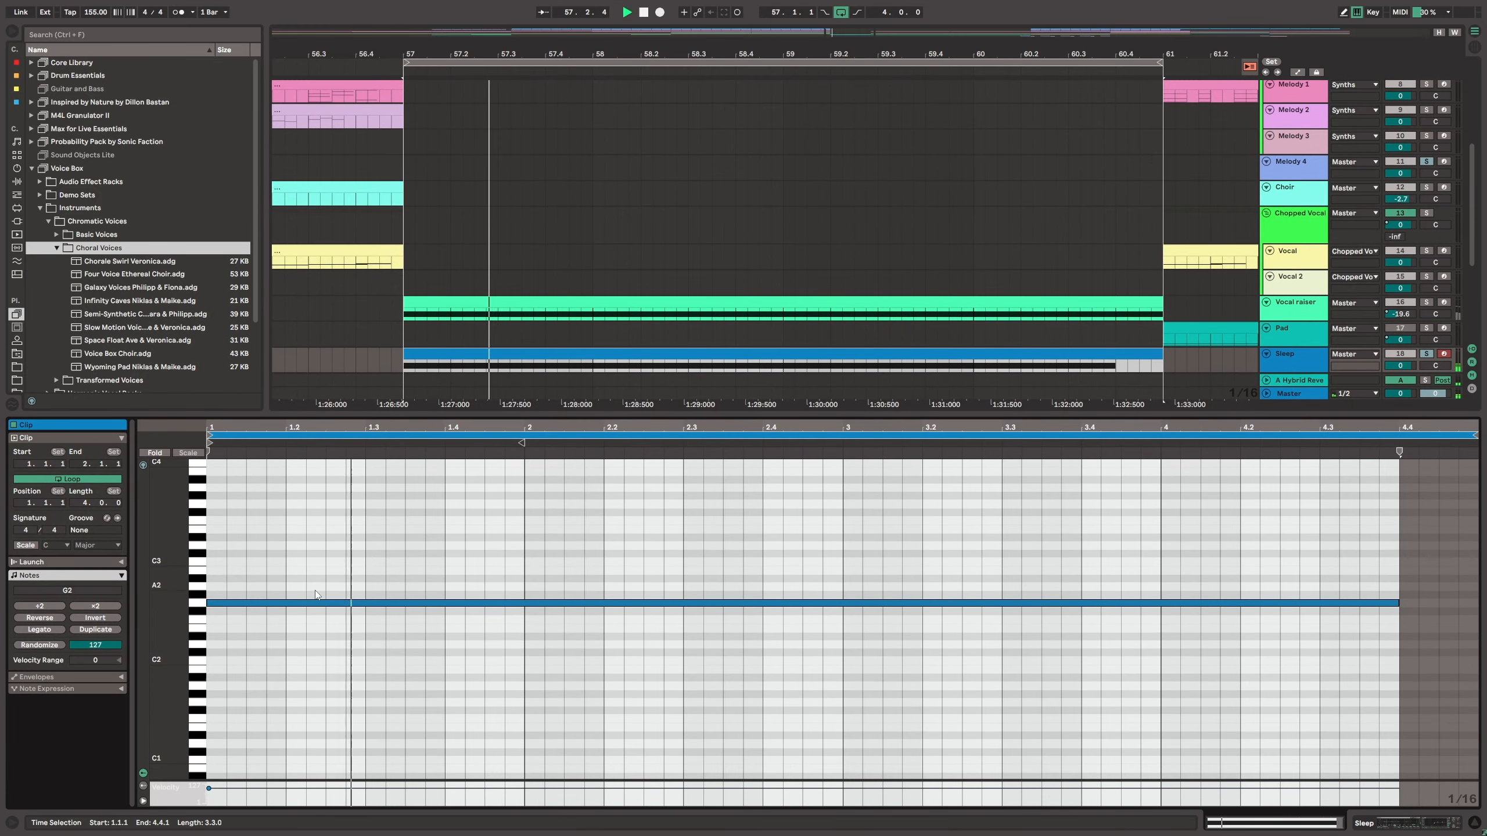
pyautogui.click(279, 602)
pyautogui.press('space')
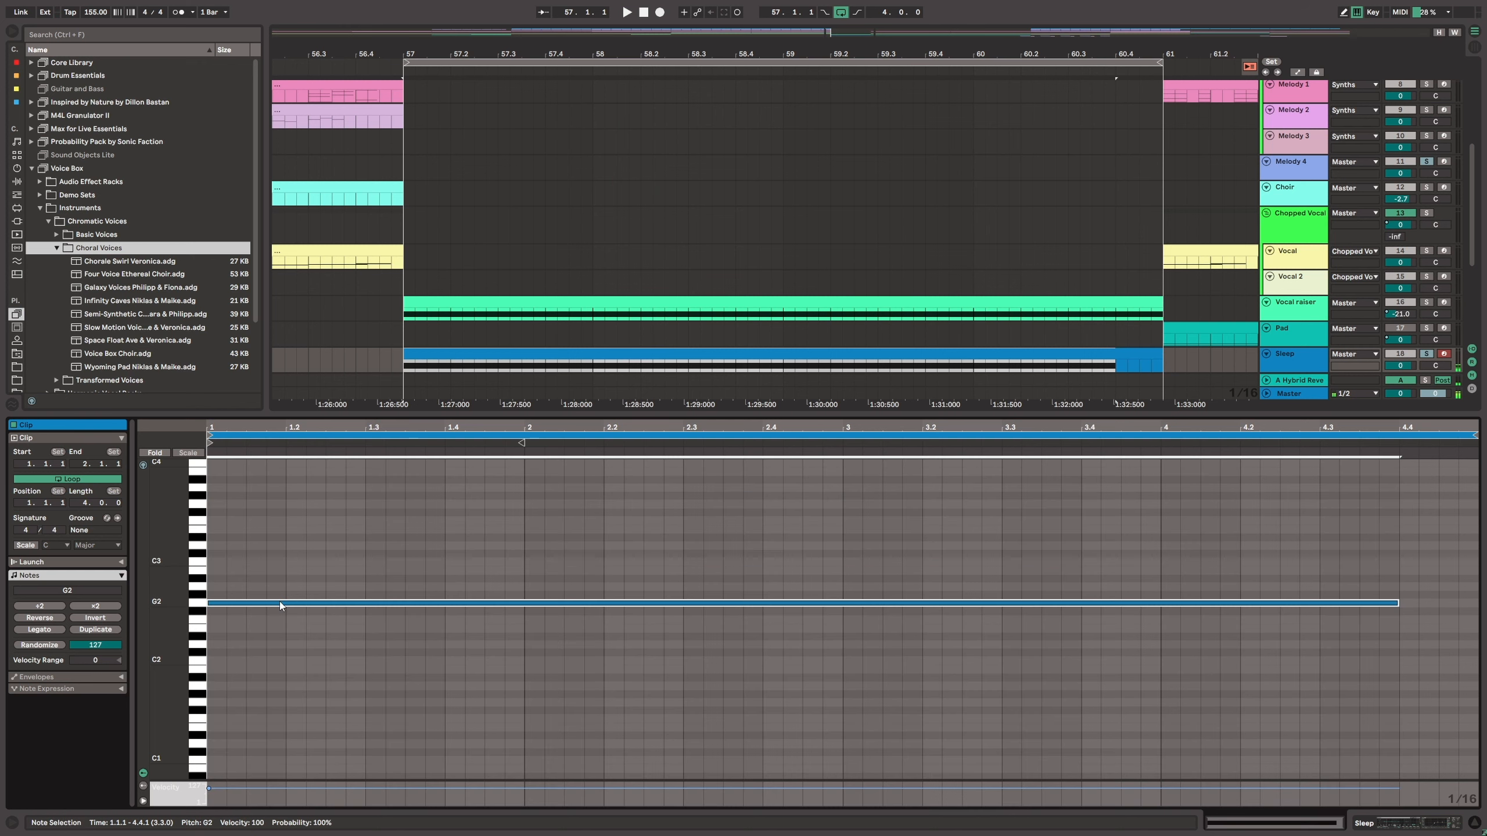
pyautogui.press('Up')
pyautogui.press('Up')
pyautogui.press('Up')
pyautogui.press('Up')
pyautogui.press('Up')
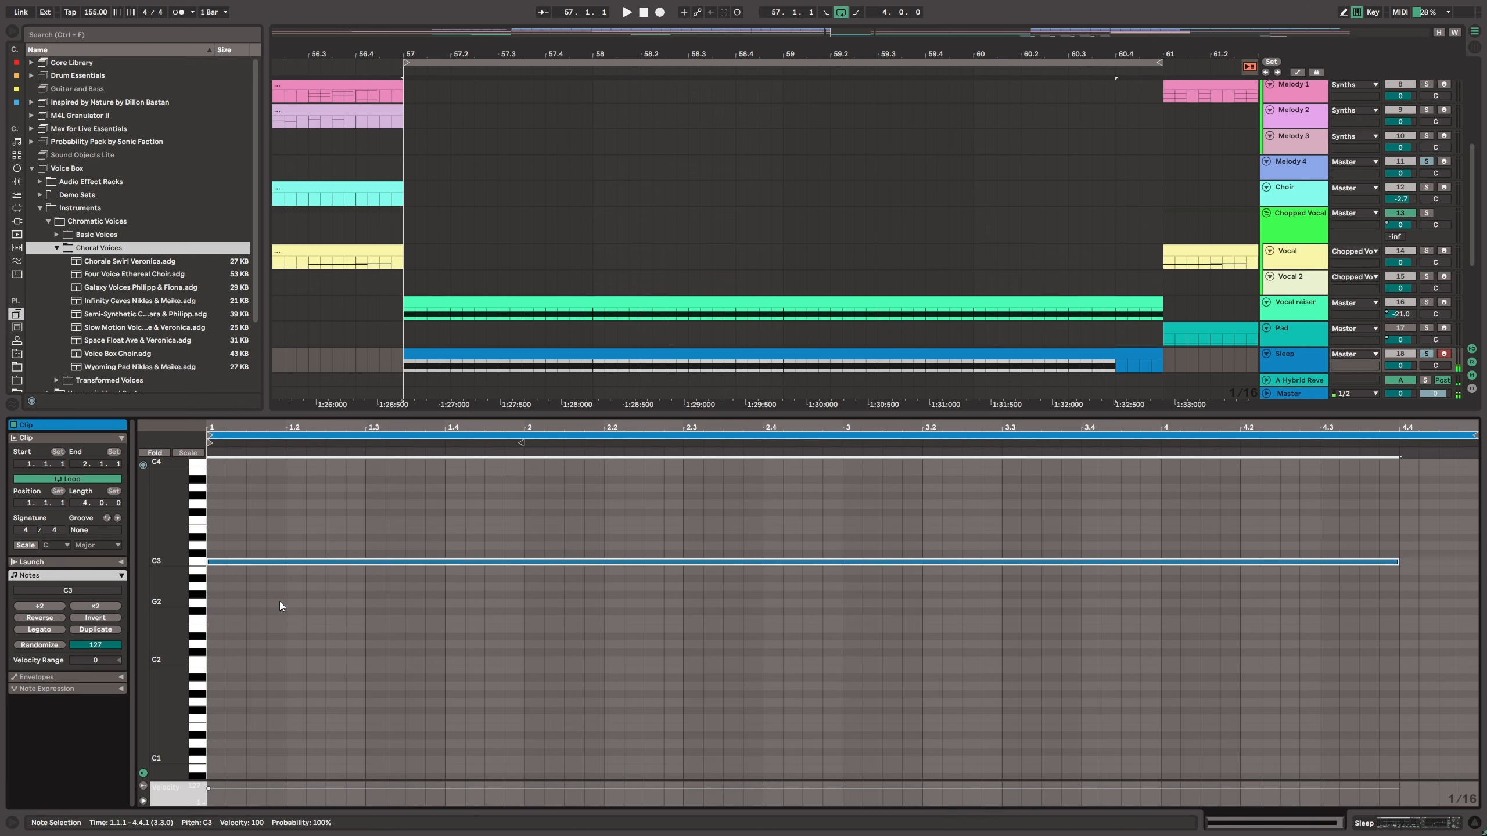
pyautogui.press('space')
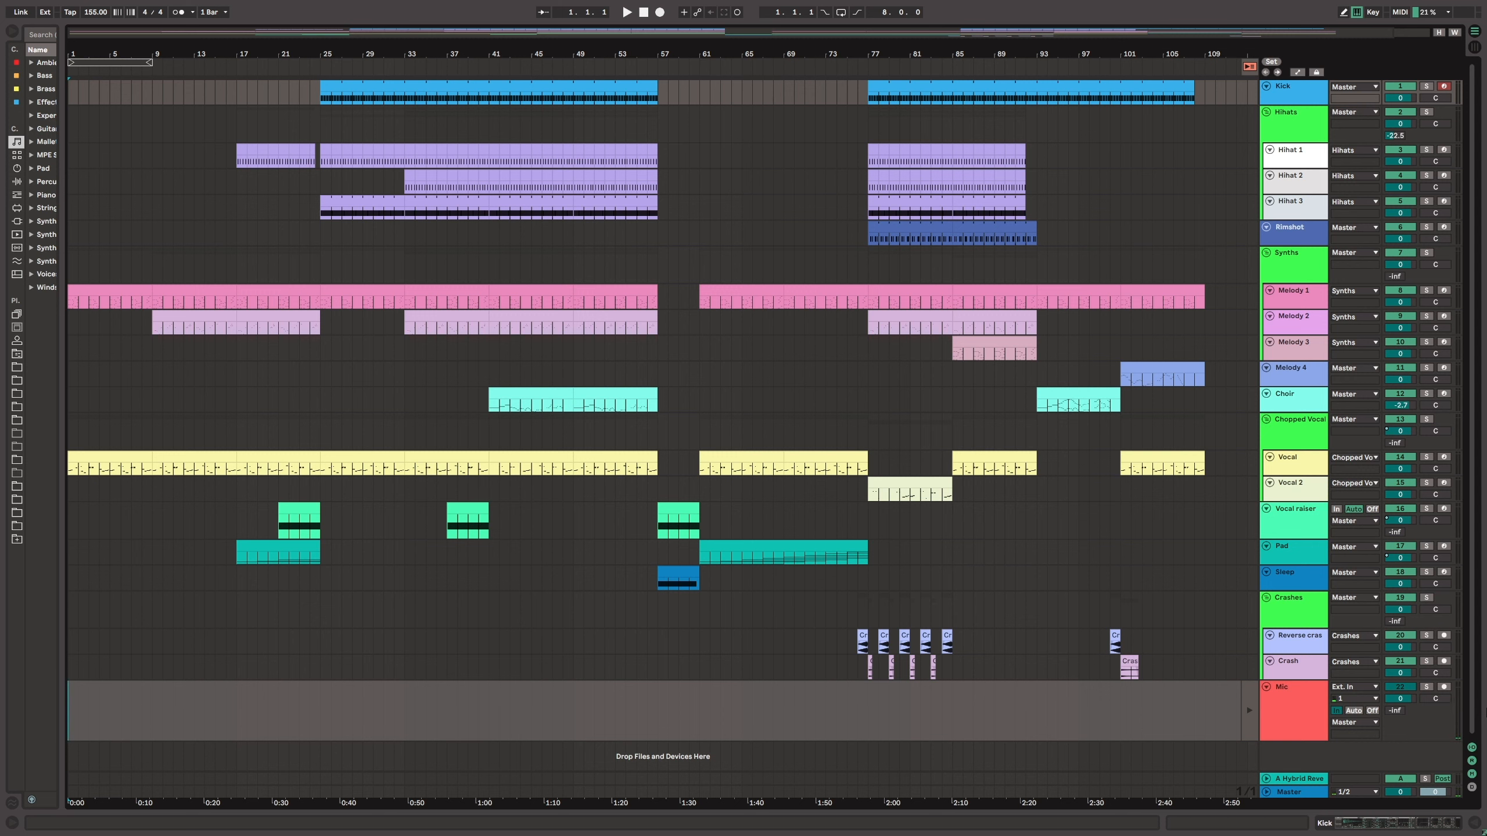
# Step: Play the whole song arrangement from bar 1
pyautogui.press('space')
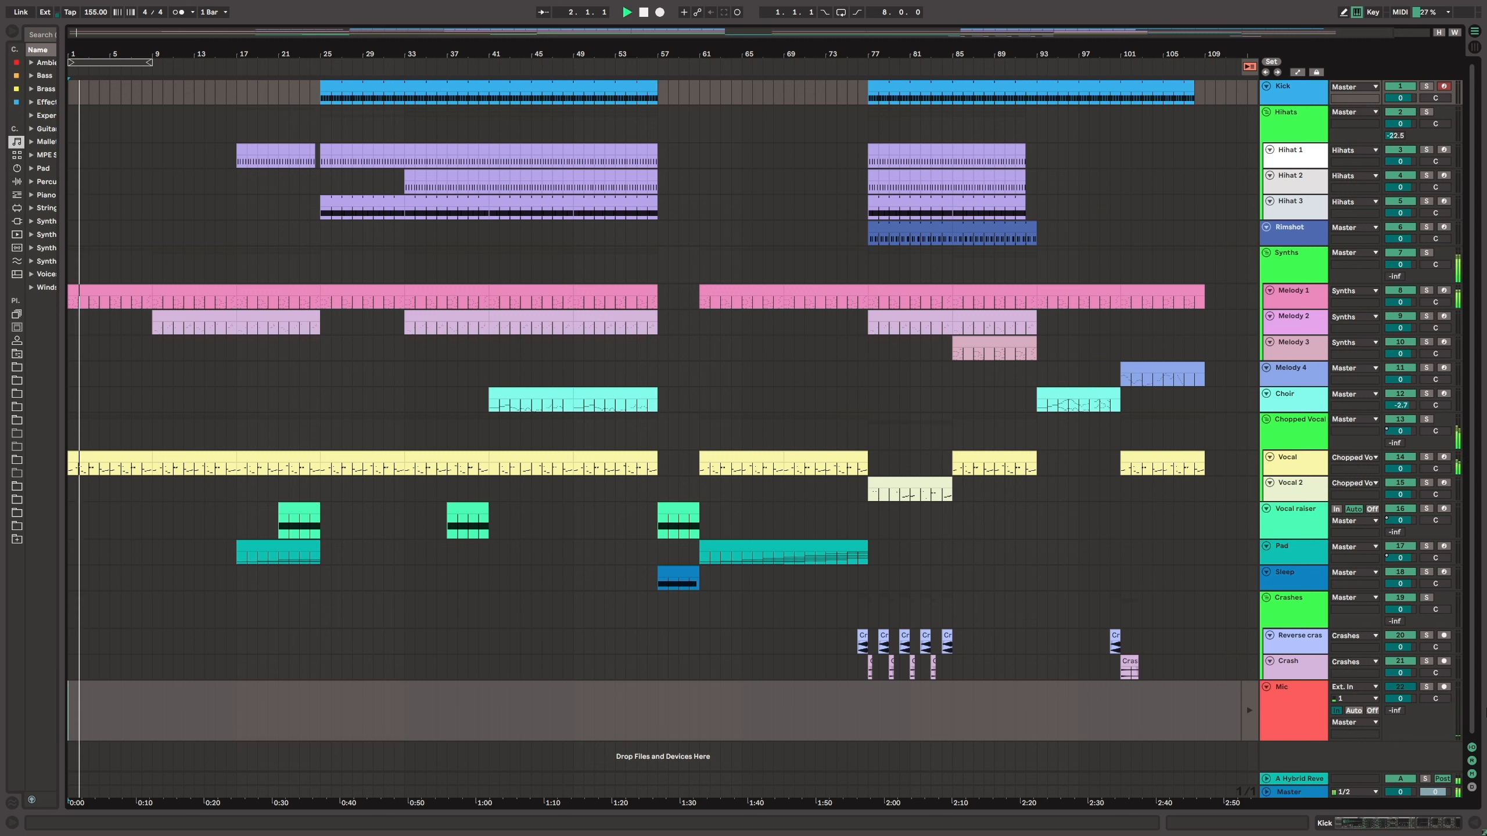